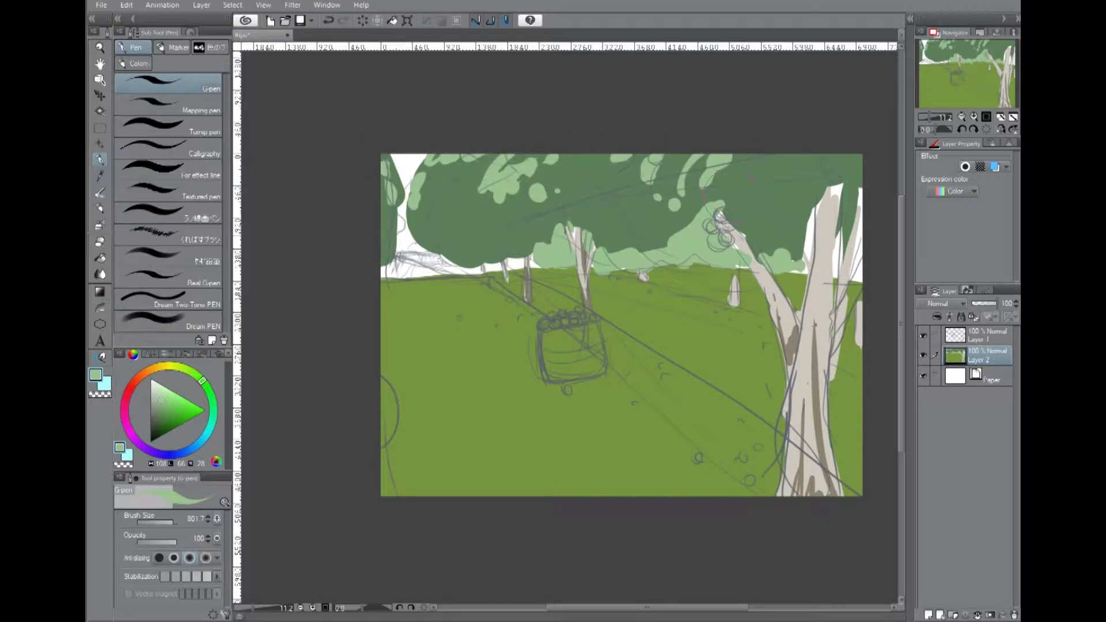
Fill the gaps around the large foreground tree with dark green foliage and repaint its upper trunk pale grey.
left_click(801, 184, "alt")
left_click(827, 242, "alt")
mouse_move(830, 196)
left_mouse_down()
mouse_move(835, 277)
mouse_move(859, 288)
left_mouse_up()
left_click(847, 231, "alt")
Paint saturated red apples in the canopy, a cluster at the foreground tree's branch tip, and a red heap across the basket top.
left_click(132, 385)
left_click(192, 419)
left_click(613, 200)
left_click(725, 237)
left_click(708, 231)
left_click(718, 221)
left_click_drag(541, 324, 593, 316)
Switch to a more muted red and dot fallen apples on the grass at the foot of the foreground tree.
left_click(179, 414)
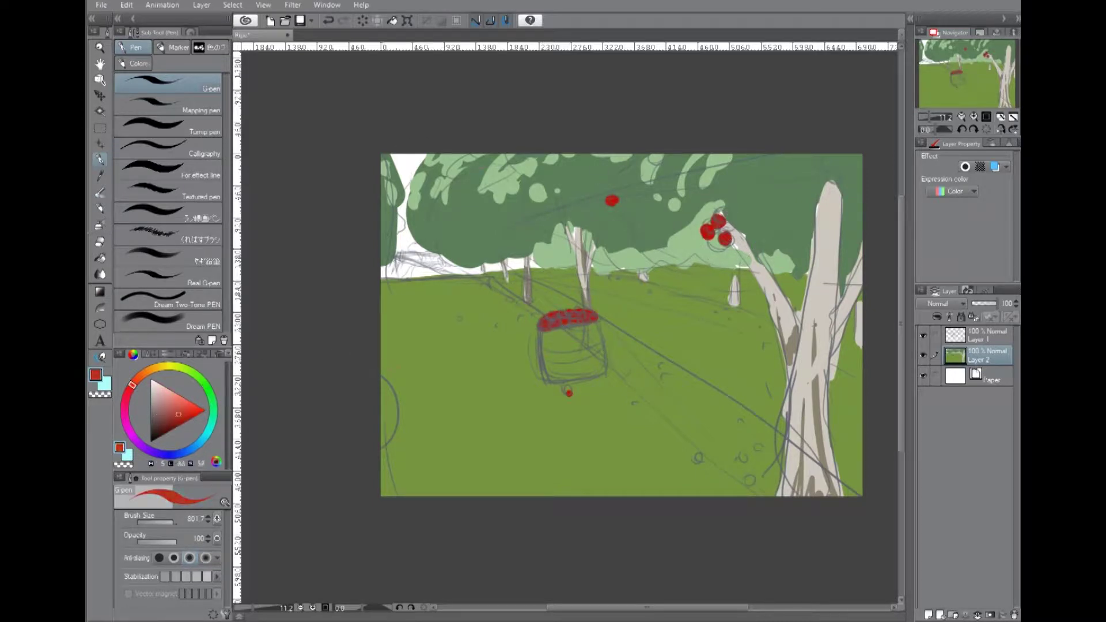
left_click(698, 468)
left_click(751, 474)
left_click(746, 455)
left_click(767, 445)
left_click(724, 476)
left_click(732, 469)
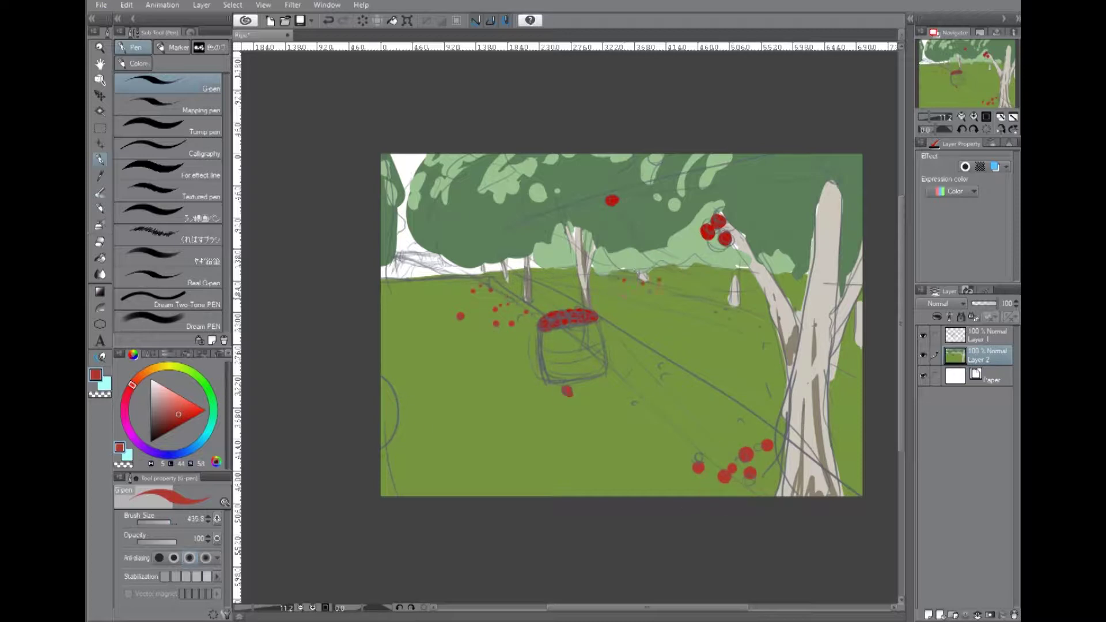
Scatter muted red apples over the grass between the basket and the foreground tree.
left_click(659, 409)
left_click(751, 425)
left_click(712, 438)
left_click(619, 354)
left_click(646, 378)
left_click(650, 407)
left_click(632, 418)
left_click(689, 400)
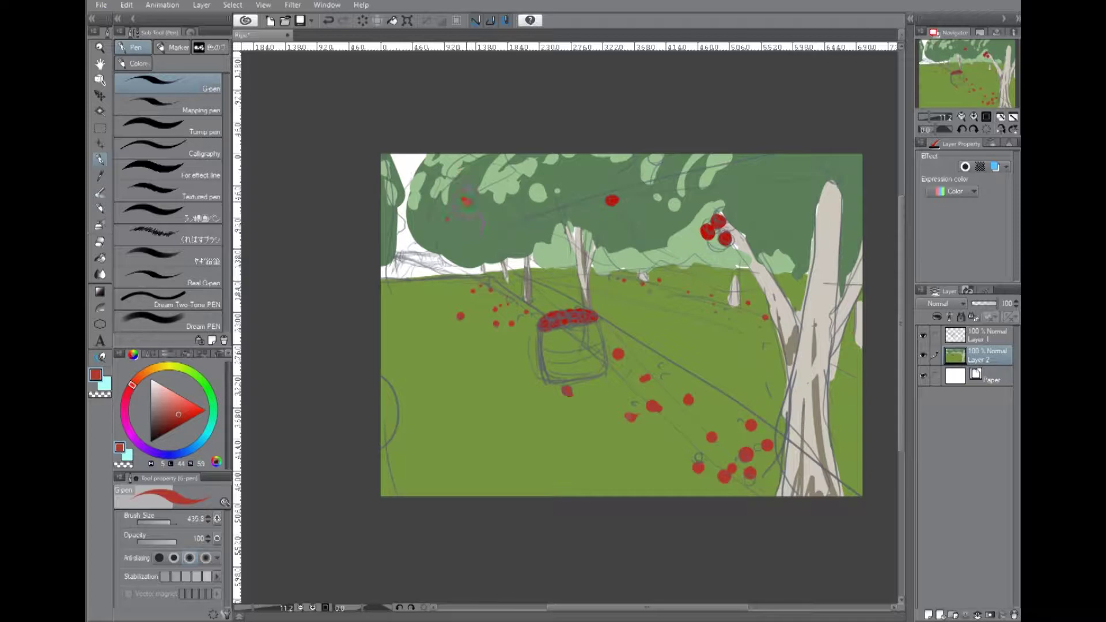
Add large red apples along the upper canopy and beside the trunk of the foreground tree.
left_click(824, 163)
left_click(834, 182)
left_click(797, 263)
left_click(718, 161)
left_click(685, 158)
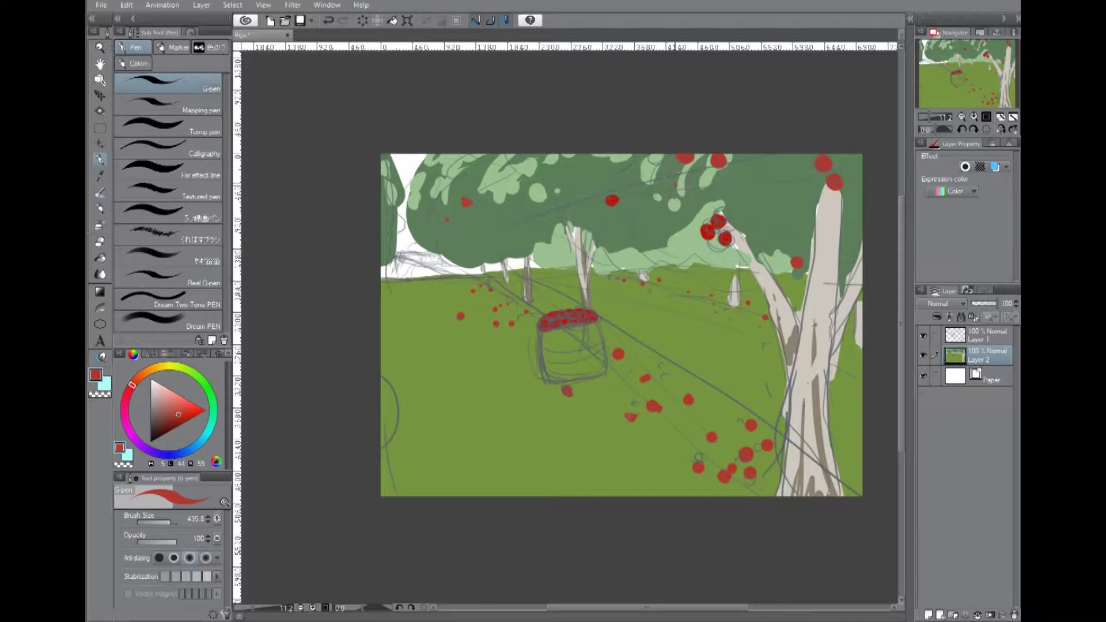
Add more red apples above the middle tree's trunk and in clusters across the foreground tree's canopy.
left_click(556, 228)
left_click(560, 245)
left_click(731, 205)
left_click(669, 172)
left_click(689, 182)
left_click(696, 170)
left_click(706, 157)
left_click(860, 192)
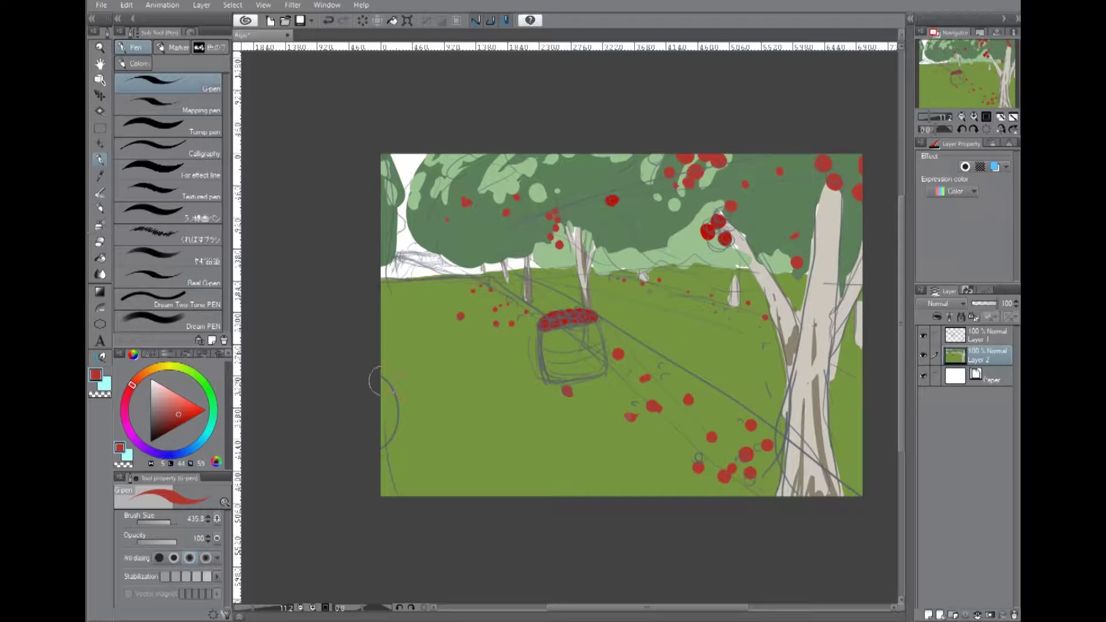
Fill the large apple at the canvas's left edge with red and dot apples on the partly visible tree above it.
left_click_drag(381, 383, 388, 437)
left_click(383, 254)
left_click(385, 267)
Dot small red apples over the middle tree's canopy and choose a lighter, pinkish red.
left_click(497, 192)
left_click(496, 214)
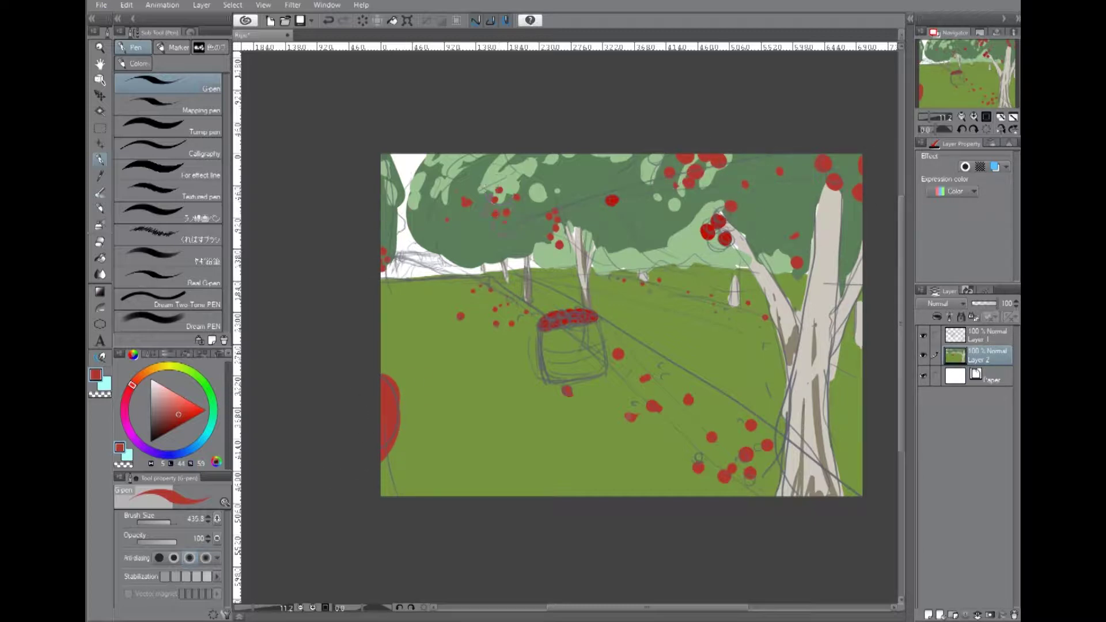
left_click(436, 156)
left_click(430, 164)
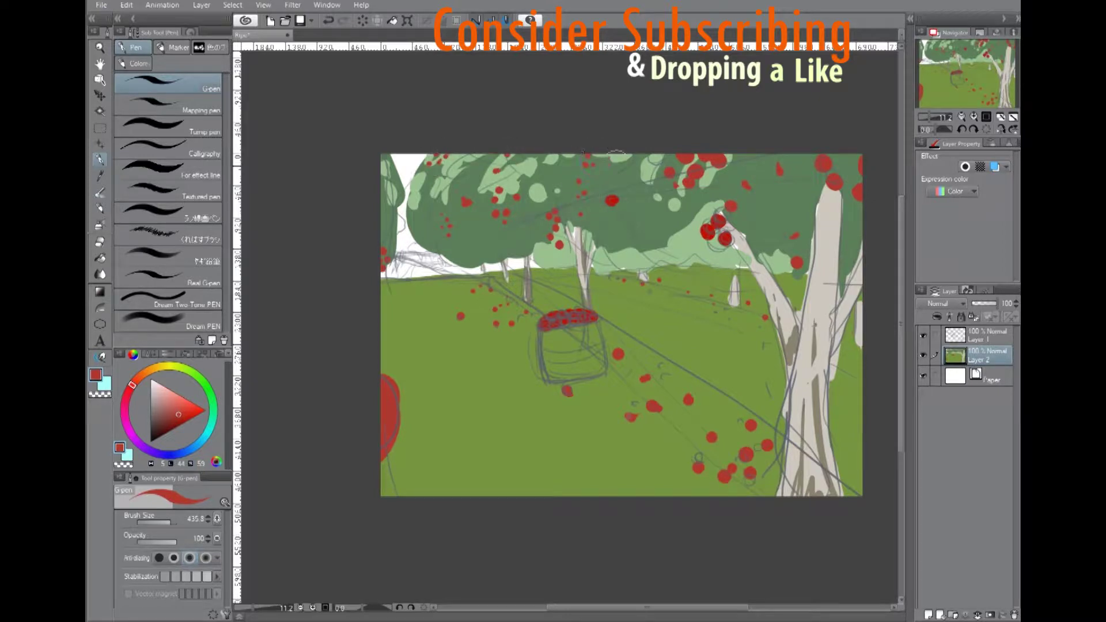
left_click(168, 402)
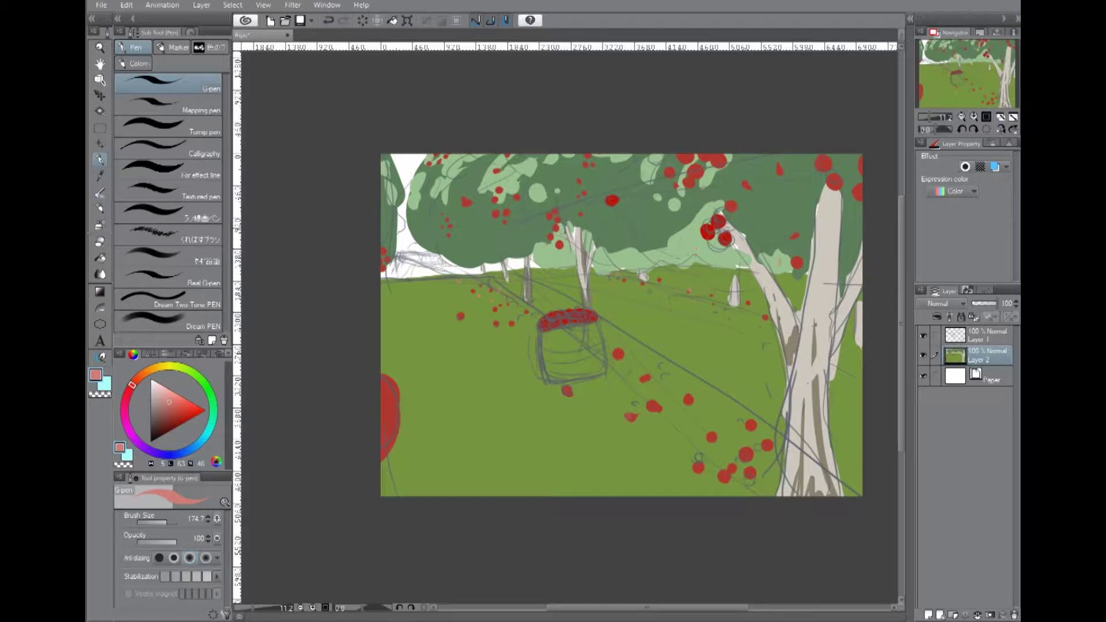
Paint a brown dirt path from the distance past the basket to the foreground tree using the Dense watercolor brush.
left_click(562, 326, "alt")
key("b")
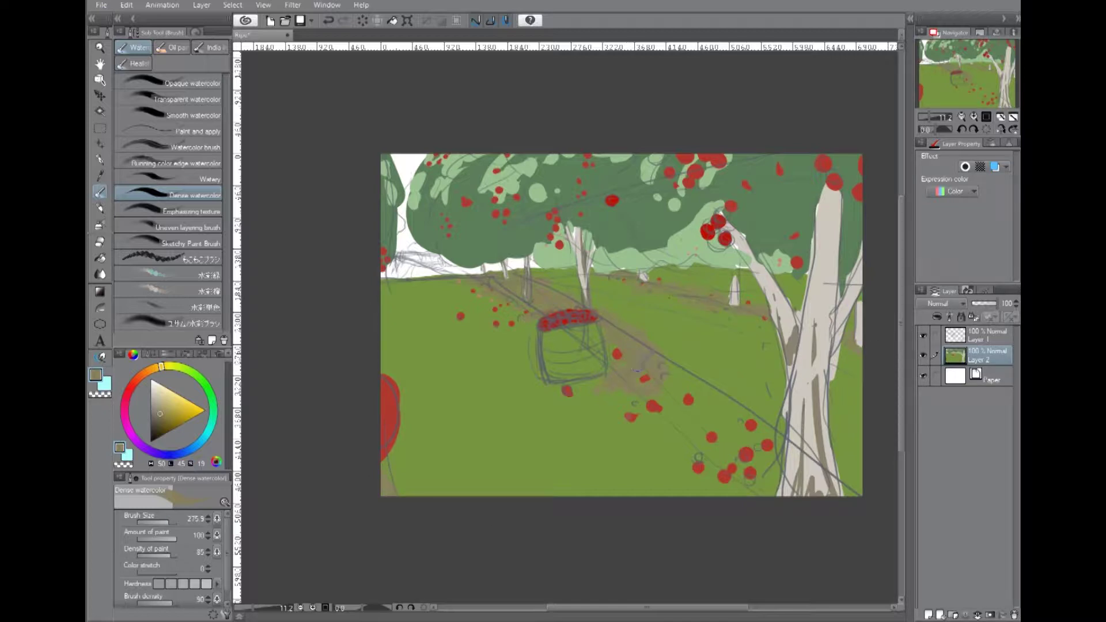
key("ctrl+z")
key("ctrl+z")
key("ctrl+z")
key("ctrl+z")
key("ctrl+z")
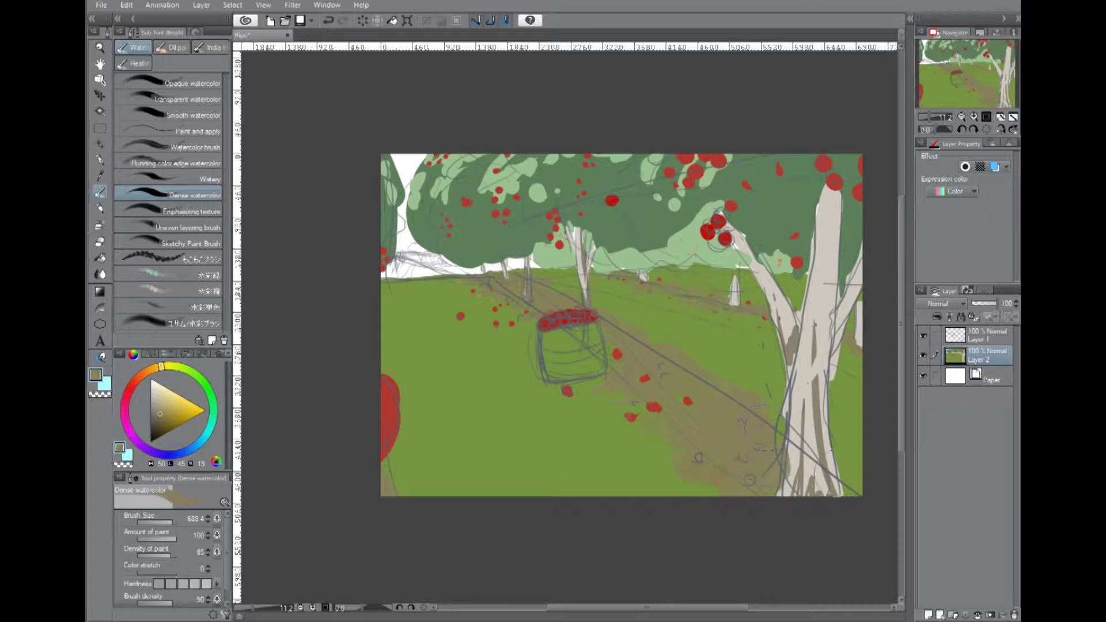
Paint the basket's body in reddish brown with darker shading on its side.
left_click_drag(162, 366, 145, 373)
left_click(160, 422)
mouse_move(553, 334)
left_mouse_down()
mouse_move(564, 363)
mouse_move(574, 343)
mouse_move(579, 366)
mouse_move(547, 340)
mouse_move(602, 337)
mouse_move(570, 357)
mouse_move(594, 378)
mouse_move(591, 346)
mouse_move(572, 363)
mouse_move(569, 339)
mouse_move(566, 353)
mouse_move(571, 343)
mouse_move(600, 368)
left_mouse_up()
left_click(571, 351, "alt")
Brush grey-brown shading up the foreground tree's trunk and hide the sketch by reducing Layer 1's opacity to 0.
left_click(806, 346, "alt")
mouse_move(806, 343)
left_mouse_down()
mouse_move(810, 361)
mouse_move(830, 196)
left_mouse_up()
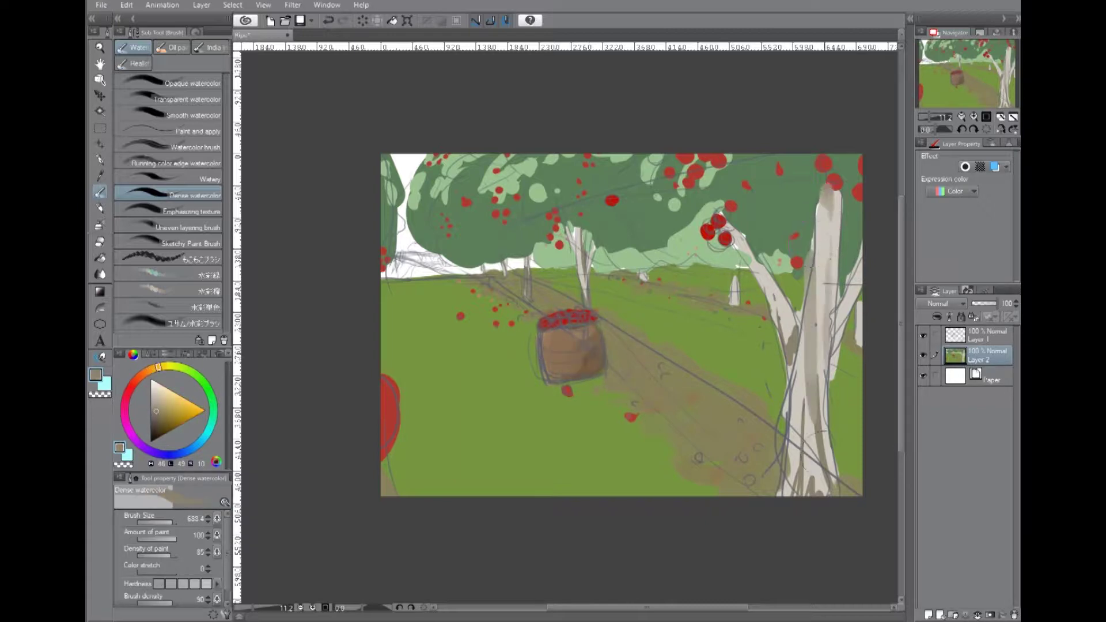
left_click(798, 438, "alt")
key("ctrl+h")
Shade the foreground tree's forked branches and trunk with grey-brown streaks.
mouse_move(824, 283)
left_mouse_down()
mouse_move(801, 461)
mouse_move(755, 375)
left_mouse_up()
left_click_drag(726, 214, 819, 427)
left_click_drag(842, 300, 844, 326)
left_click_drag(853, 242, 838, 288)
mouse_move(830, 377)
left_mouse_down()
mouse_move(830, 487)
mouse_move(803, 496)
mouse_move(801, 484)
left_mouse_up()
left_click_drag(784, 305, 804, 421)
left_click_drag(752, 280, 789, 334)
Blend long light and dark bark strokes along the foreground tree's trunk and main branches.
left_click(796, 494, "alt")
left_click_drag(821, 490, 819, 352)
left_click_drag(832, 256, 816, 450)
left_click_drag(720, 208, 778, 306)
left_click_drag(738, 242, 790, 398)
left_click_drag(830, 204, 821, 424)
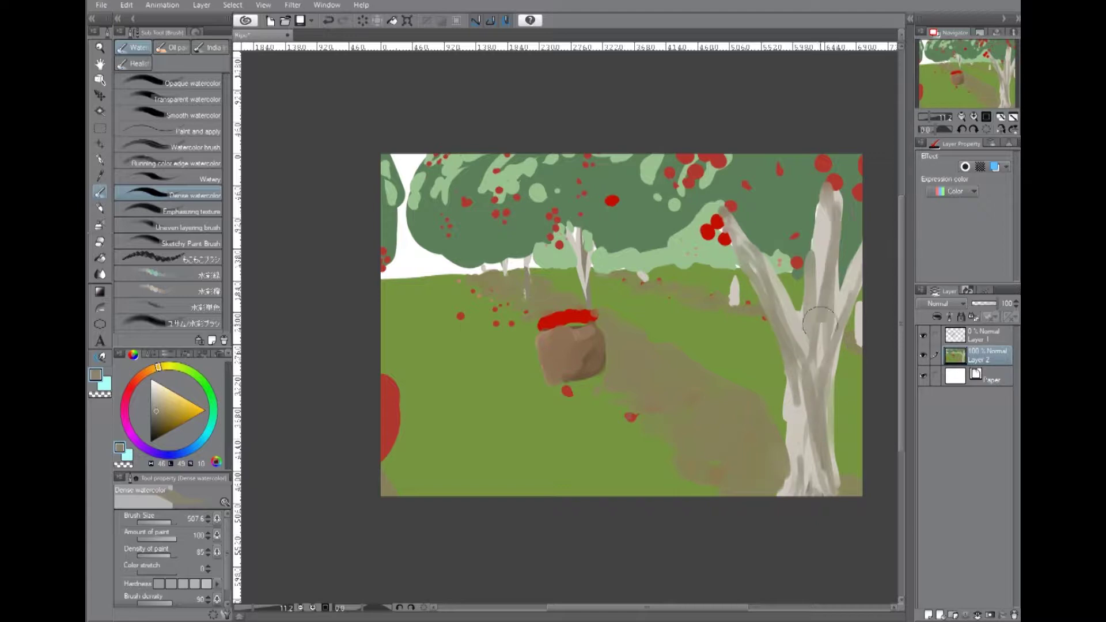
left_click(796, 380, "alt")
mouse_move(744, 248)
left_mouse_down()
mouse_move(792, 368)
mouse_move(761, 293)
left_mouse_up()
Paint bright light green highlights on the foliage where the middle and foreground canopies meet.
left_click(730, 255, "alt")
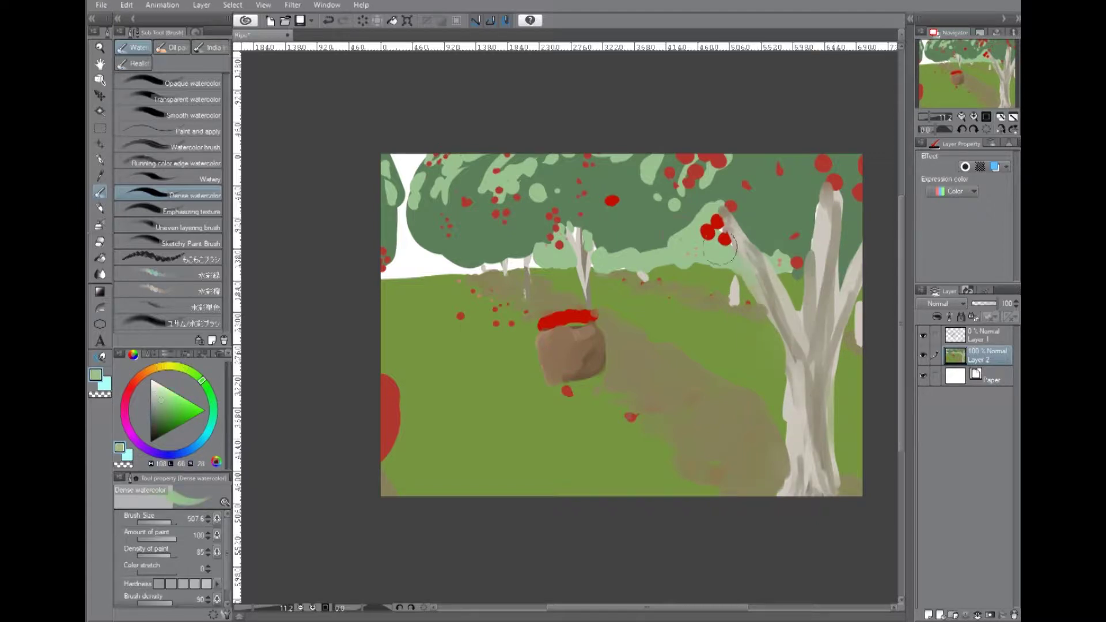
left_click(646, 230, "alt")
left_click_drag(666, 229, 689, 232)
left_click_drag(644, 168, 667, 156)
Dab medium green leaf shapes across the foreground tree's canopy with the G-pen.
key("p")
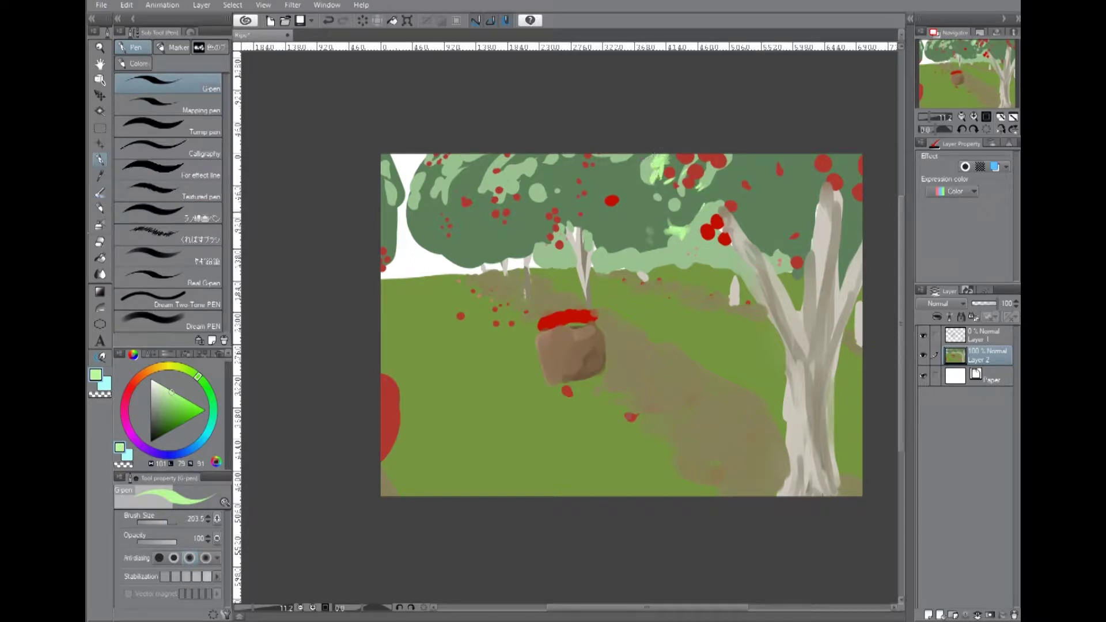
left_click(655, 176, "alt")
left_click(675, 207)
mouse_move(672, 164)
left_mouse_down()
mouse_move(680, 184)
mouse_move(755, 173)
left_mouse_up()
left_click_drag(726, 182, 734, 190)
left_click(753, 205)
left_click_drag(813, 144, 816, 158)
left_click(665, 207)
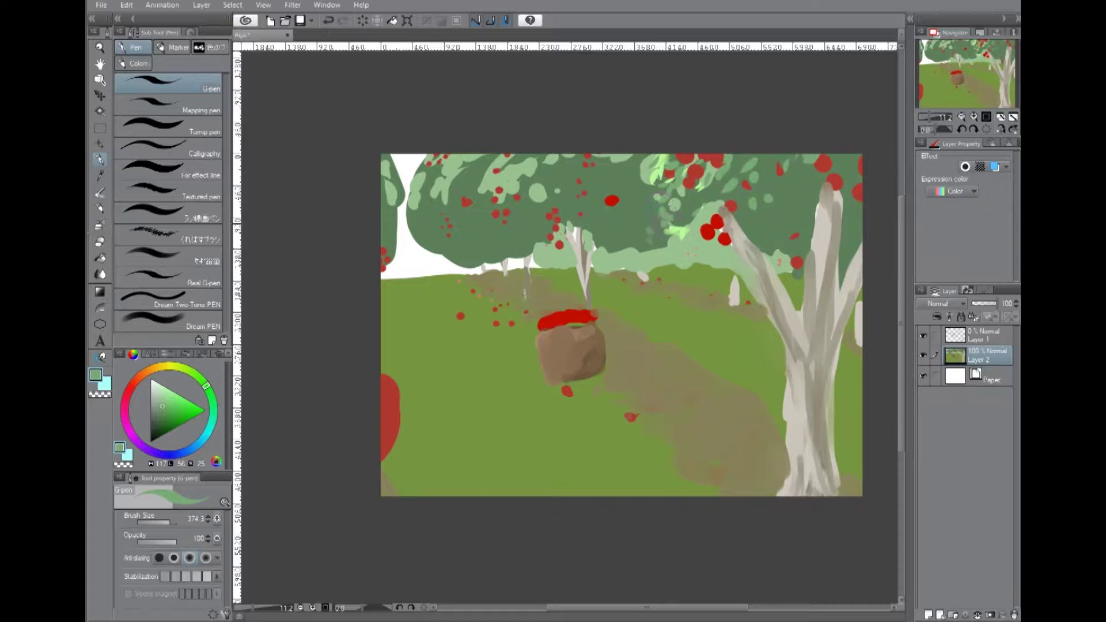
Add dark green leaf strokes in the foreground canopy around the upper trunk.
left_click(159, 423)
mouse_move(778, 187)
left_mouse_down()
mouse_move(790, 210)
mouse_move(853, 236)
left_mouse_up()
left_click(830, 185, "alt")
left_click(845, 198, "alt")
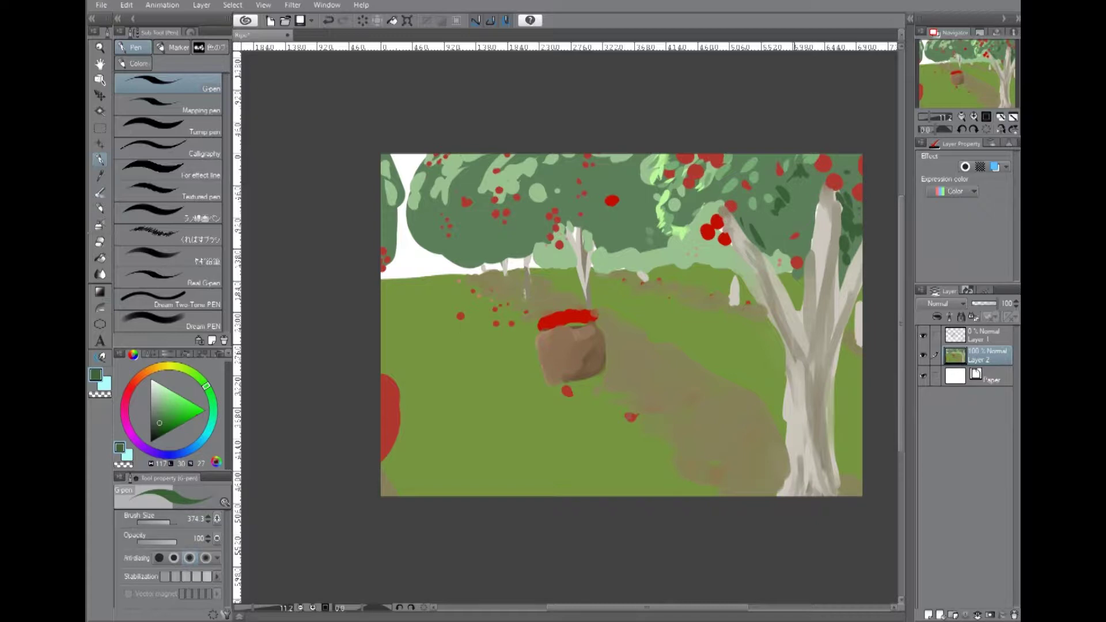
Add pale green leaf highlights among the dark leaves in the foreground canopy.
left_click(728, 232, "alt")
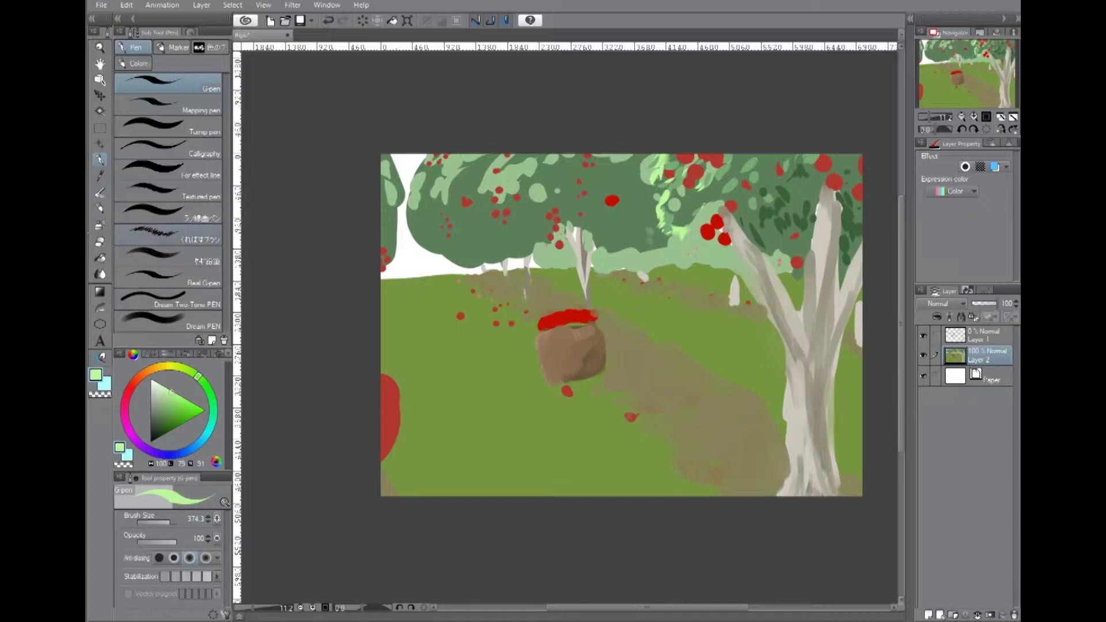
left_click(782, 203, "alt")
left_click_drag(784, 207, 770, 173)
left_click(786, 202, "alt")
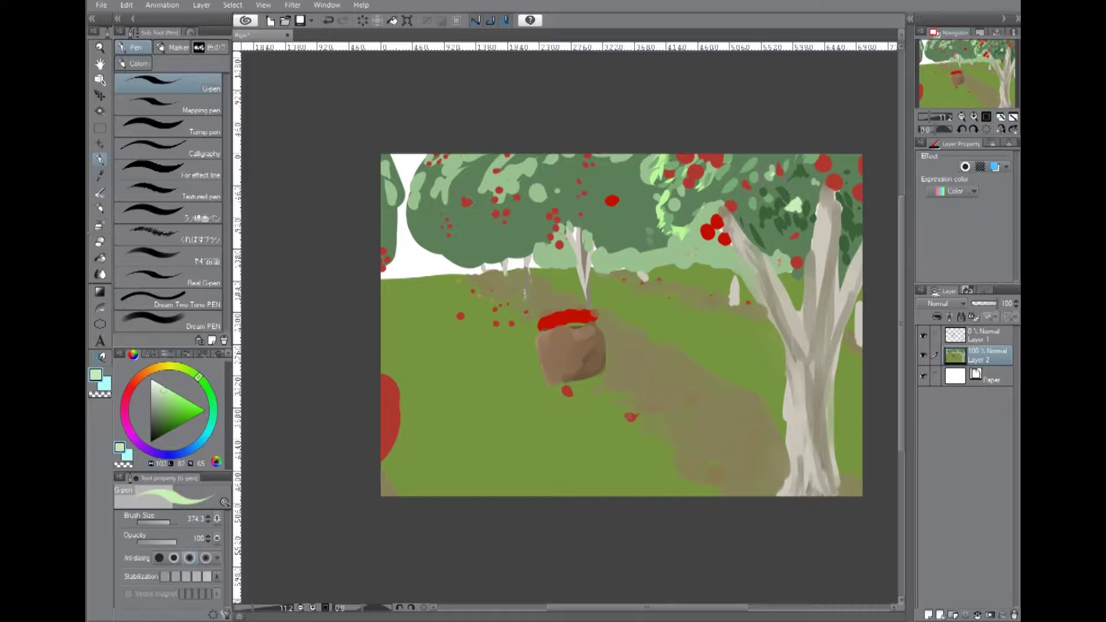
Deepen and blend the foreground canopy with sampled dark and medium green leaf strokes using the Dense watercolor brush.
key("b")
left_click(786, 180, "alt")
mouse_move(794, 180)
left_mouse_down()
mouse_move(766, 151)
mouse_move(784, 183)
mouse_move(784, 224)
mouse_move(810, 173)
mouse_move(818, 202)
left_mouse_up()
mouse_move(724, 190)
left_mouse_down()
mouse_move(699, 199)
mouse_move(740, 159)
mouse_move(841, 242)
mouse_move(795, 254)
mouse_move(765, 231)
mouse_move(781, 250)
mouse_move(683, 233)
mouse_move(701, 202)
mouse_move(734, 198)
left_mouse_up()
left_click(790, 248, "alt")
left_click(715, 196, "alt")
left_click_drag(691, 228, 709, 201)
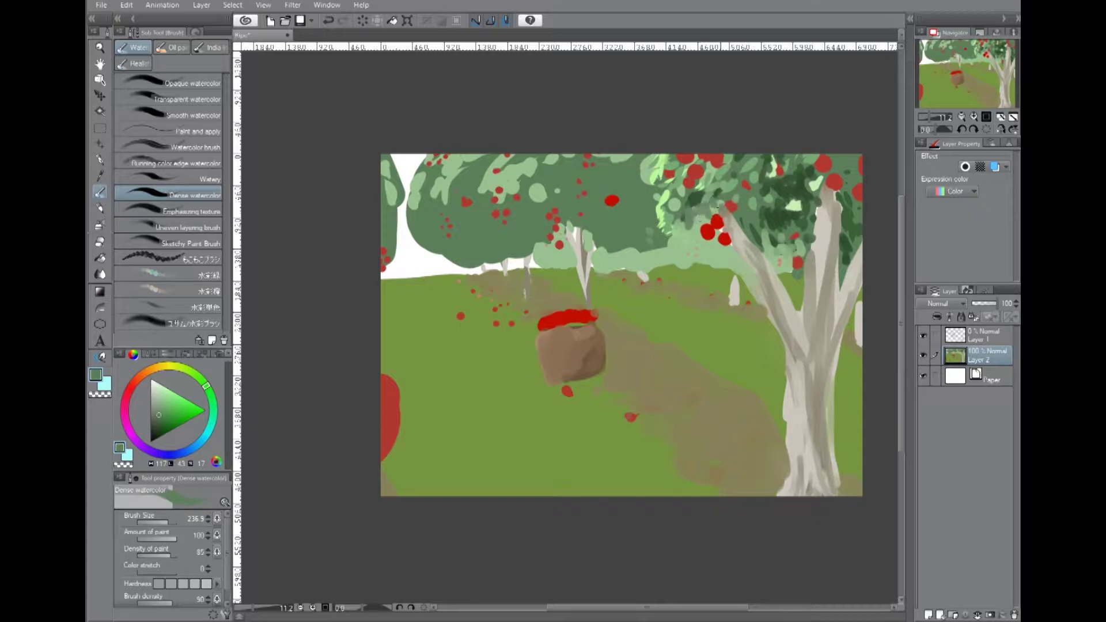
left_click(785, 190, "alt")
left_click(785, 190, "alt")
left_click(782, 216, "alt")
Extend pale grey branches from the foreground tree's trunk and side limb up into the canopy.
left_click(827, 207, "alt")
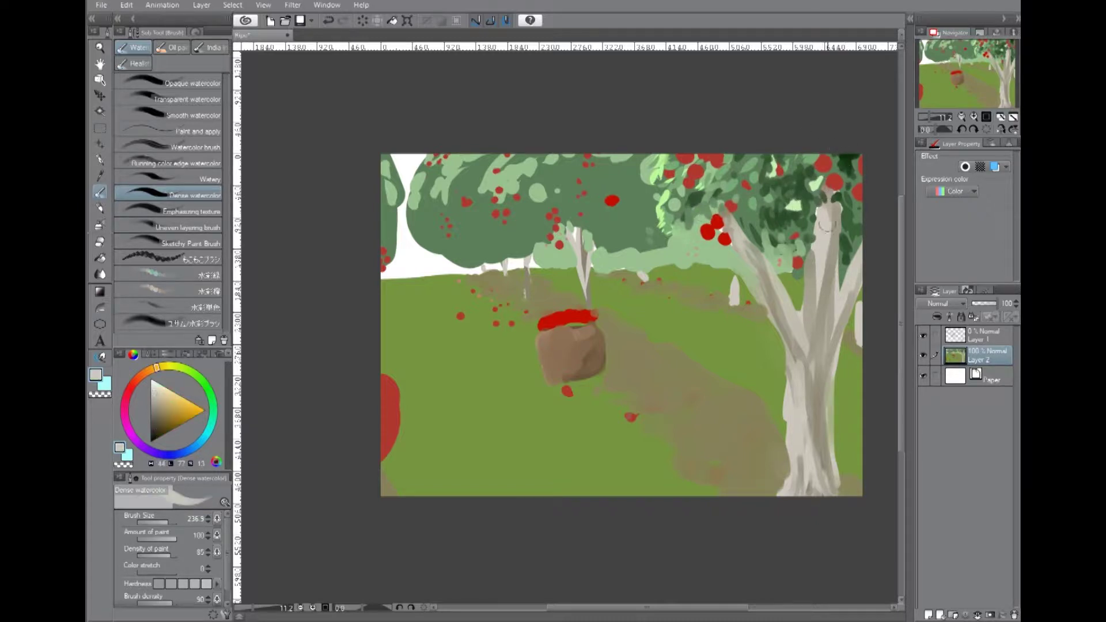
left_click_drag(820, 199, 794, 155)
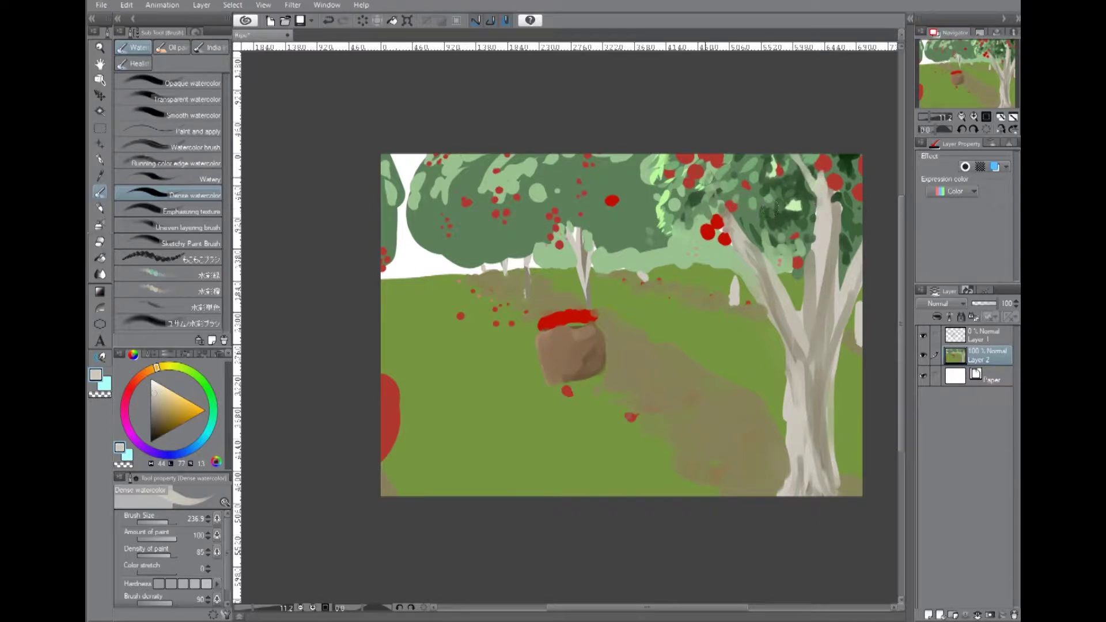
left_click_drag(749, 240, 744, 190)
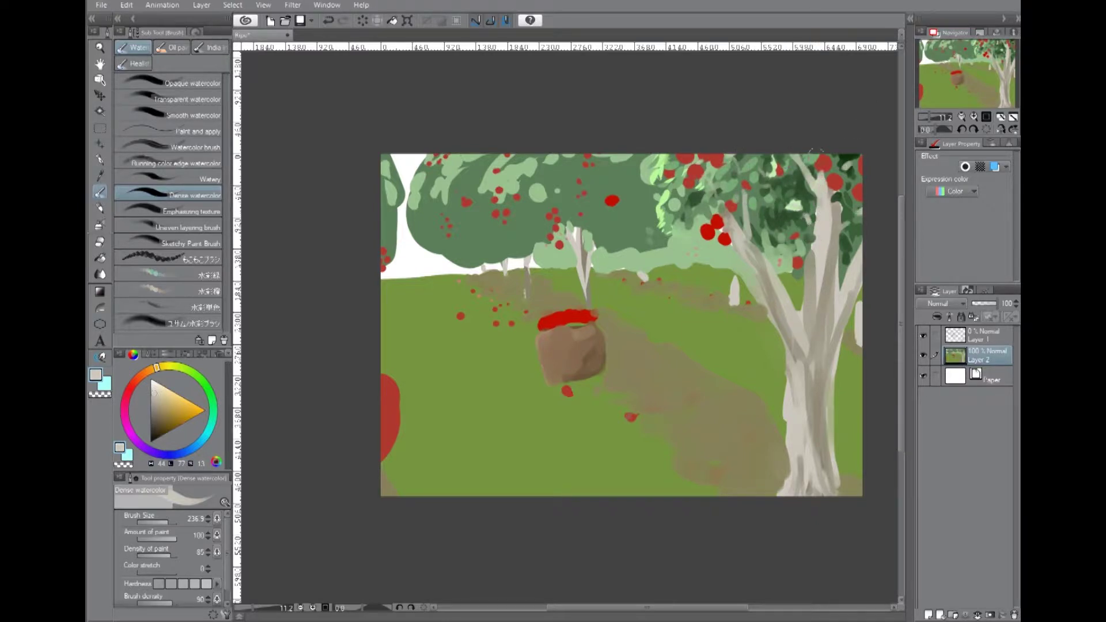
Paint dark brown bark creases and a knot at the fork and lower trunk of the foreground tree.
left_click(787, 447, "alt")
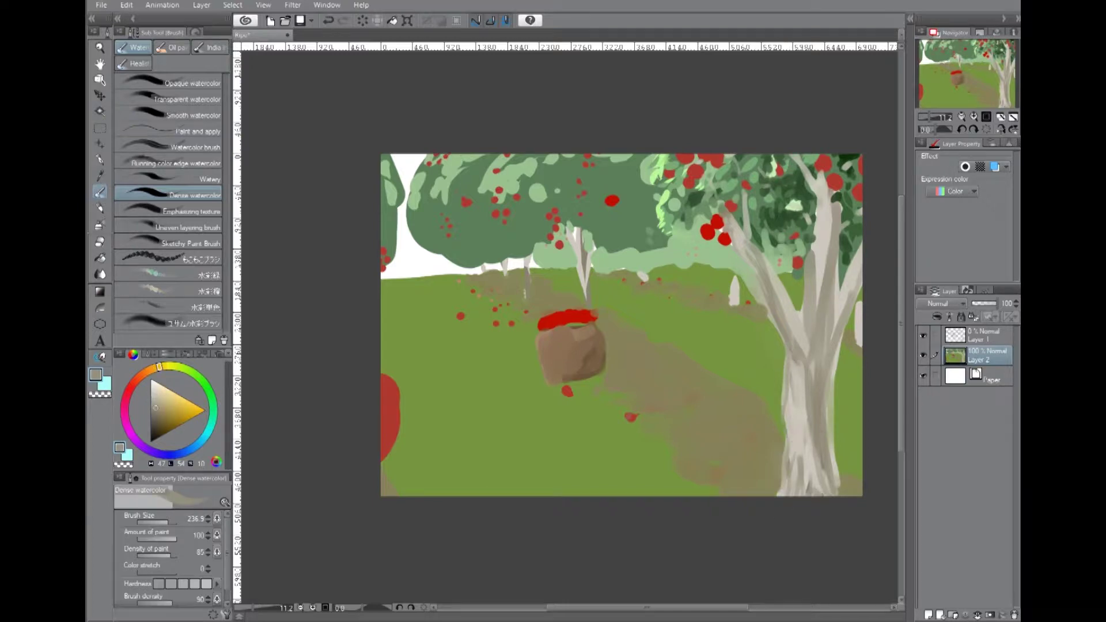
left_click_drag(775, 285, 766, 303)
mouse_move(791, 352)
left_mouse_down()
mouse_move(813, 368)
mouse_move(827, 320)
mouse_move(821, 418)
left_mouse_up()
left_click_drag(833, 369, 818, 490)
left_click_drag(807, 407, 816, 446)
left_click(812, 439, "alt")
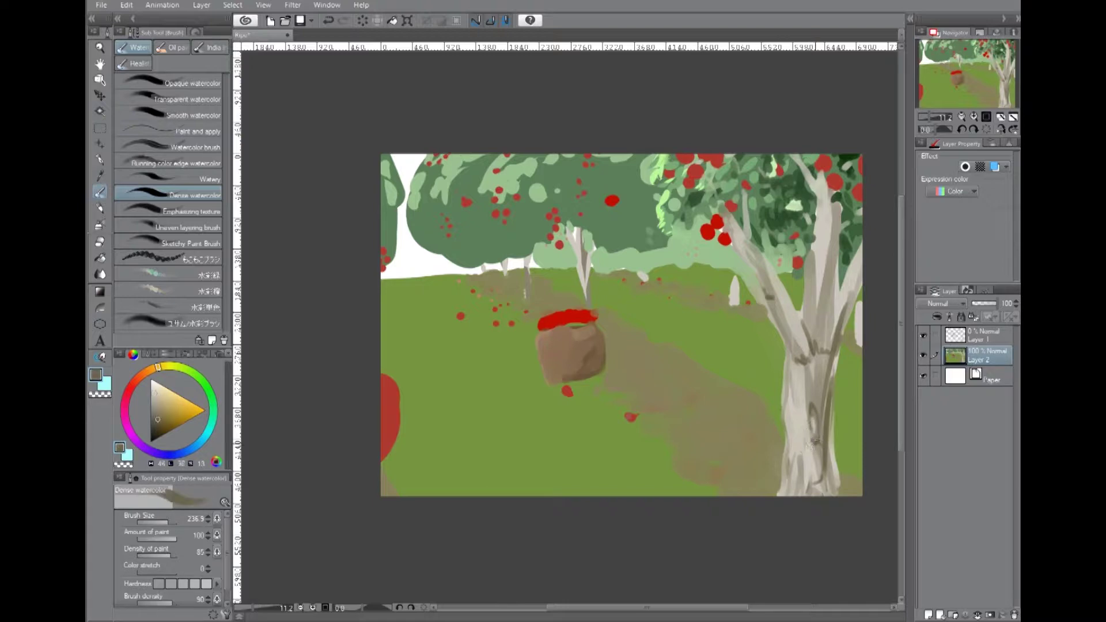
Add fine bark streaks along the upper trunk and branches of the foreground tree.
left_click(830, 349, "alt")
left_click_drag(812, 278, 810, 303)
left_click_drag(821, 223, 814, 288)
left_click_drag(821, 246, 833, 325)
left_click_drag(839, 274, 851, 322)
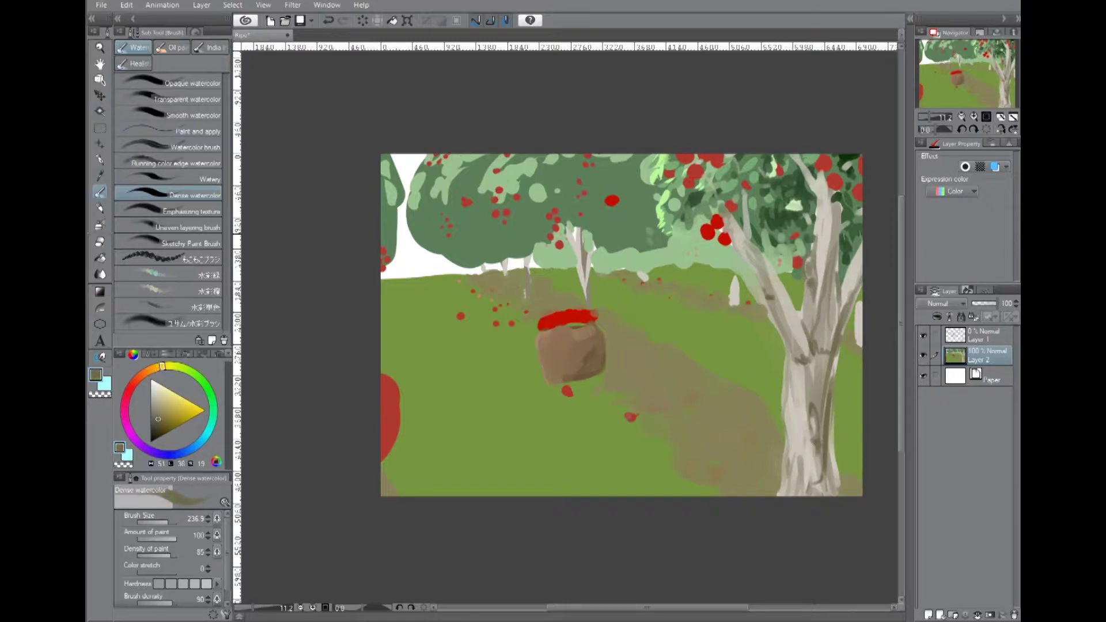
left_click_drag(821, 196, 819, 248)
left_click_drag(751, 194, 743, 236)
Repaint the middle tree's trunk in pale grey and add thin branches within its canopy, undoing unwanted strokes.
left_click(567, 199, "alt")
left_click(583, 254, "alt")
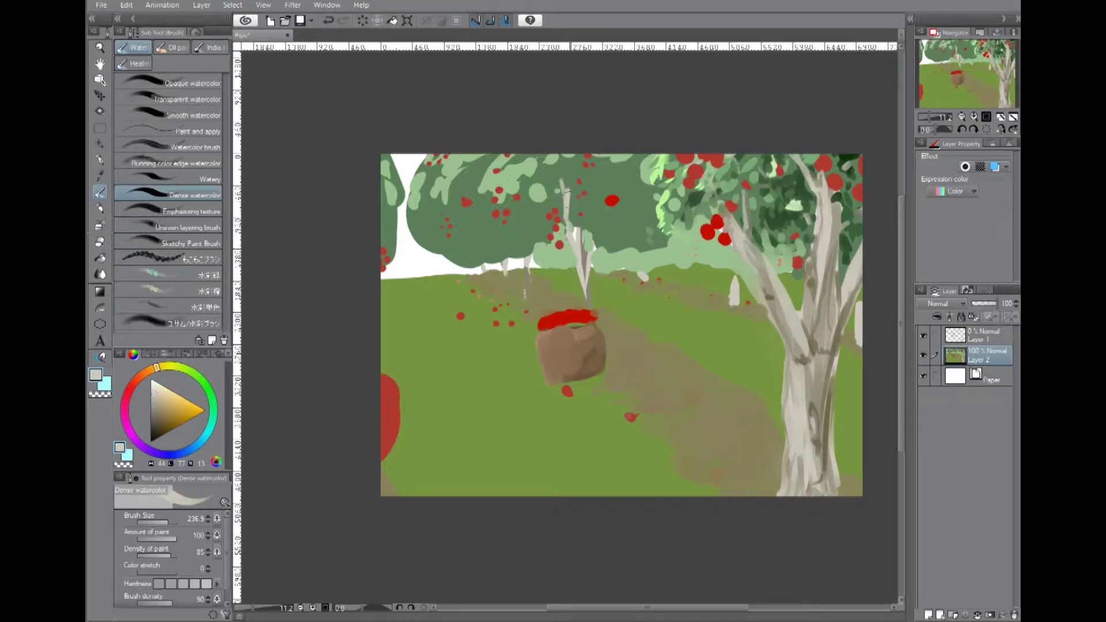
mouse_move(584, 298)
left_mouse_down()
mouse_move(579, 222)
mouse_move(527, 218)
left_mouse_up()
key("ctrl+z")
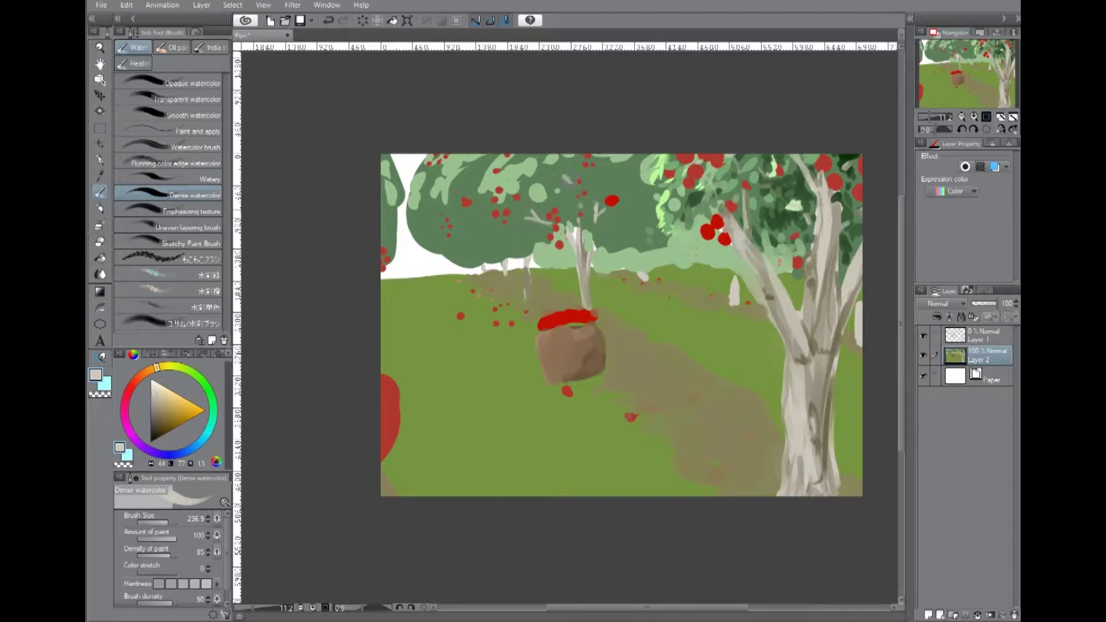
left_click_drag(609, 224, 630, 208)
key("ctrl+z")
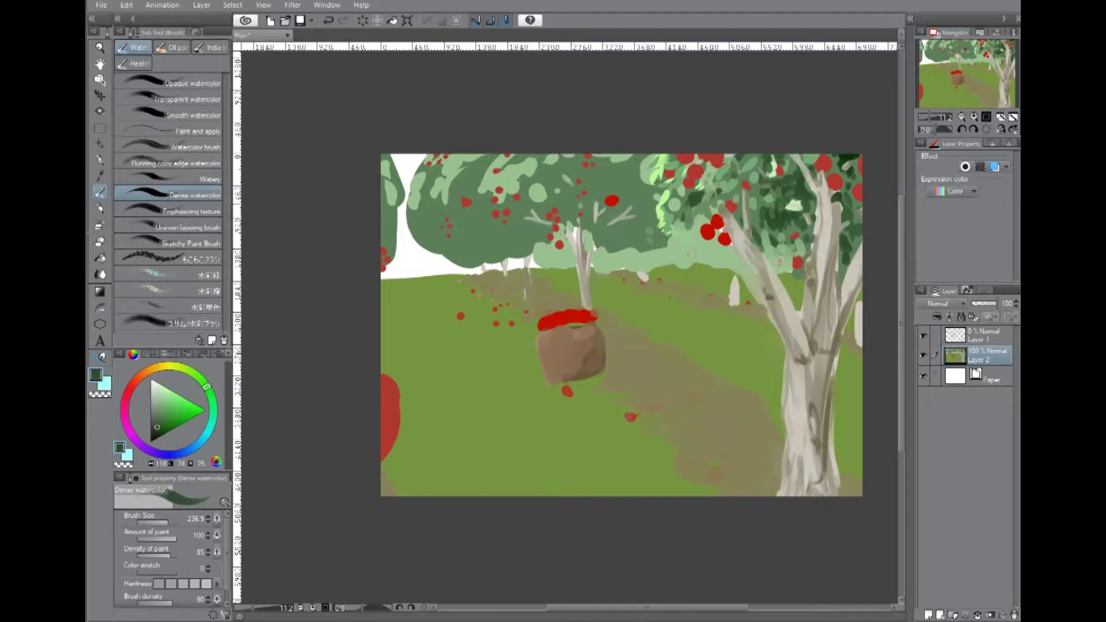
Cover the middle tree's canopy around its branches with dark and medium green leaf strokes.
left_click_drag(579, 248, 639, 222)
mouse_move(487, 239)
left_mouse_down()
mouse_move(522, 225)
mouse_move(550, 164)
mouse_move(609, 170)
left_mouse_up()
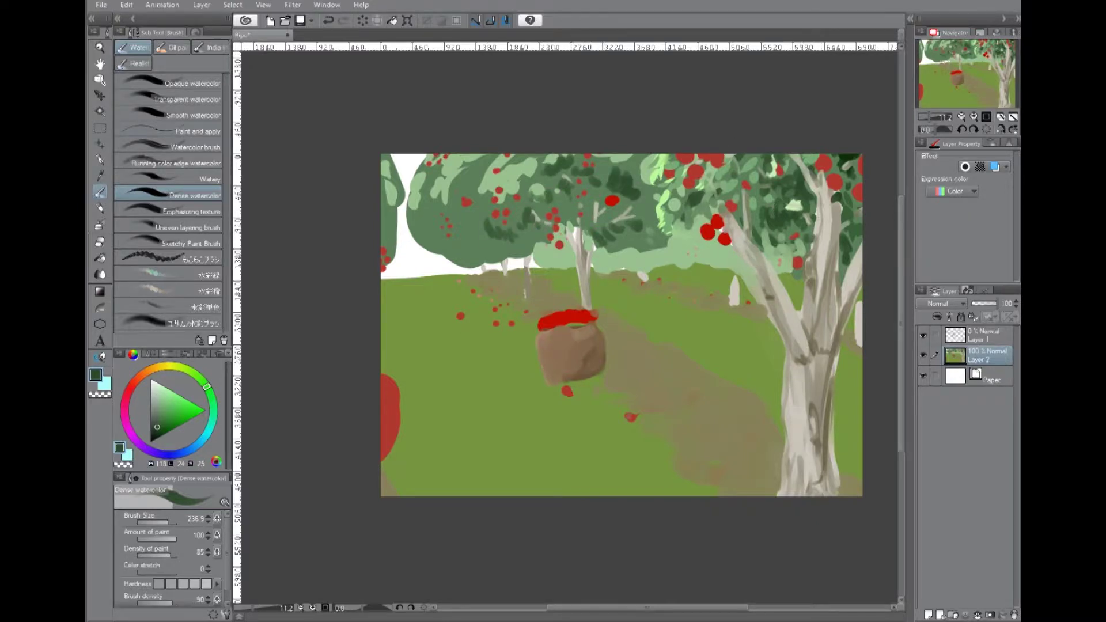
left_click(536, 201, "alt")
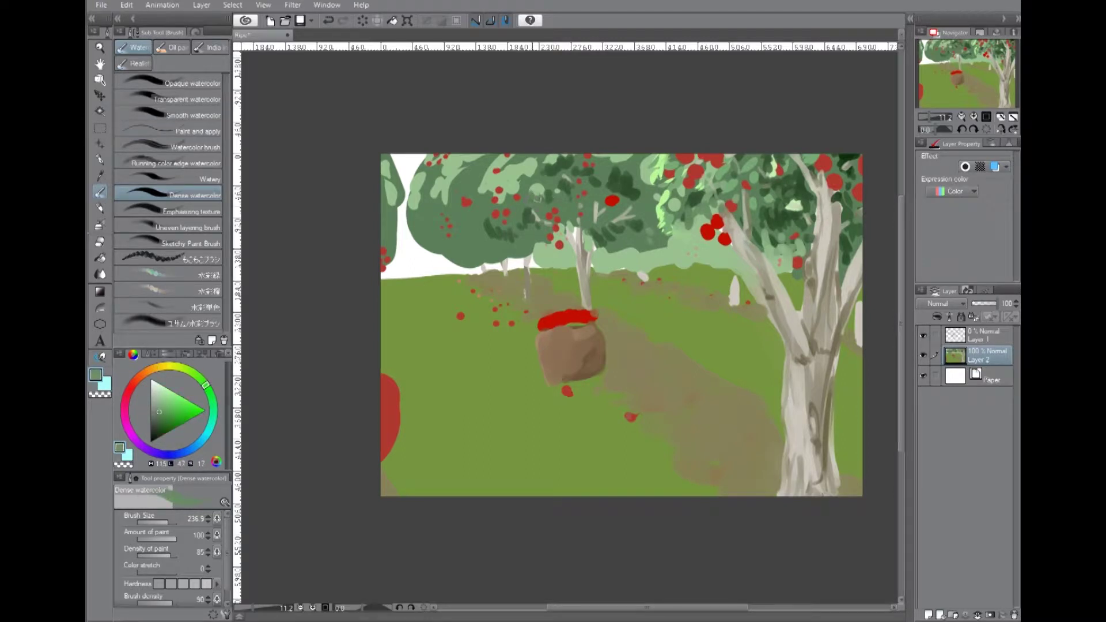
left_click_drag(531, 199, 634, 184)
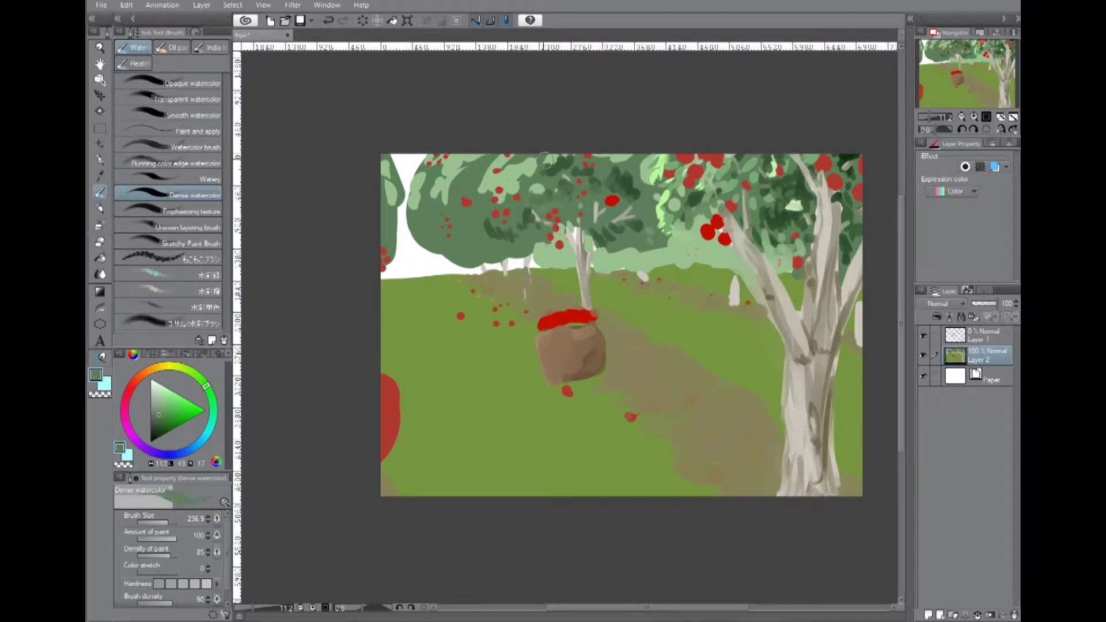
Paint light green leaf highlights on the upper part of the middle tree's canopy.
left_click(499, 169, "alt")
left_click_drag(499, 171, 496, 233)
left_click_drag(533, 159, 515, 187)
left_click(632, 249, "alt")
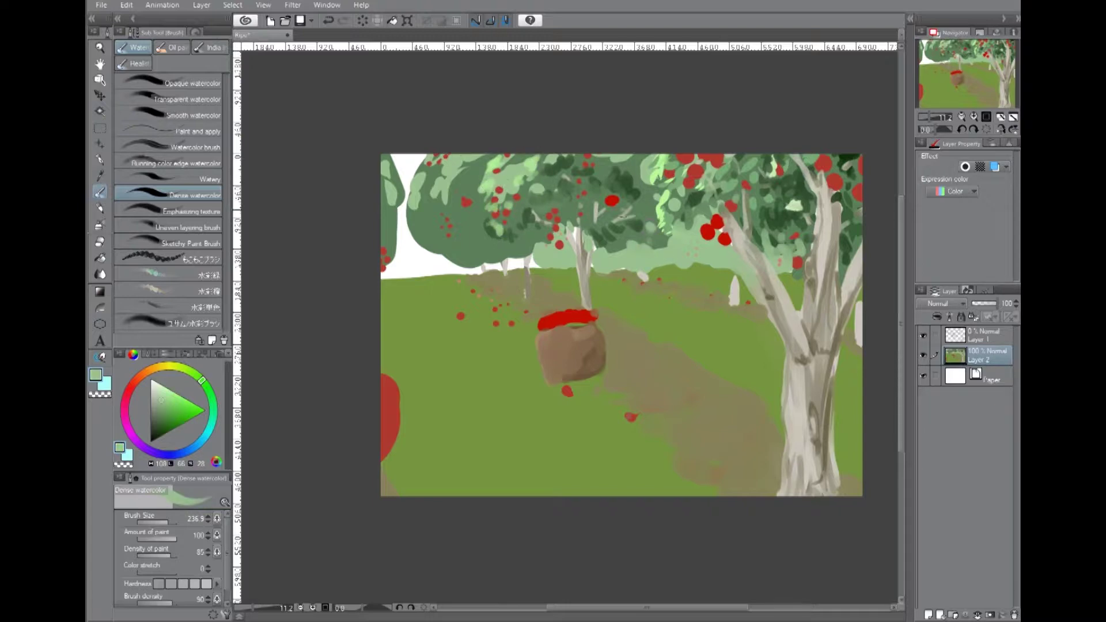
Add medium and dark green leaf strokes across the middle tree's canopy to build up its depth.
left_click(594, 186, "alt")
left_click(600, 185, "alt")
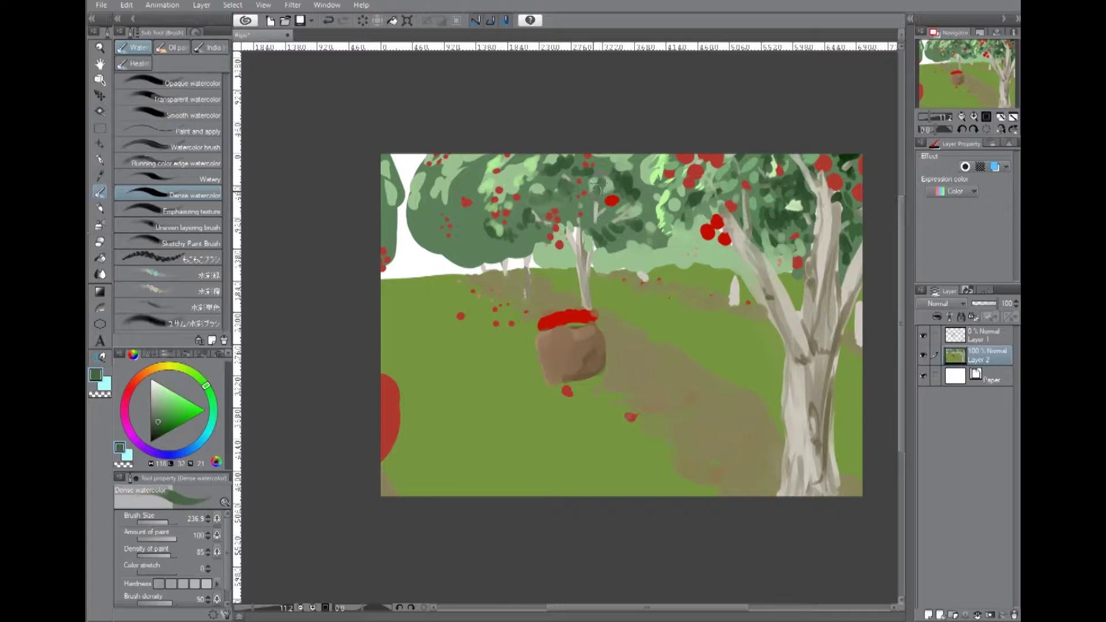
left_click(628, 186, "alt")
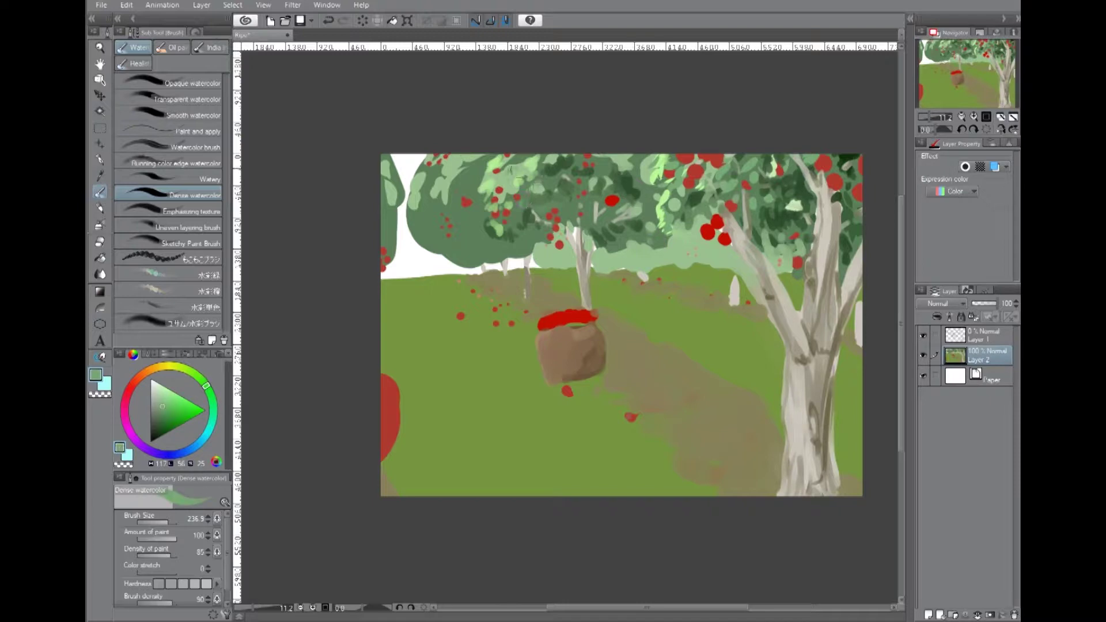
left_click(513, 182, "alt")
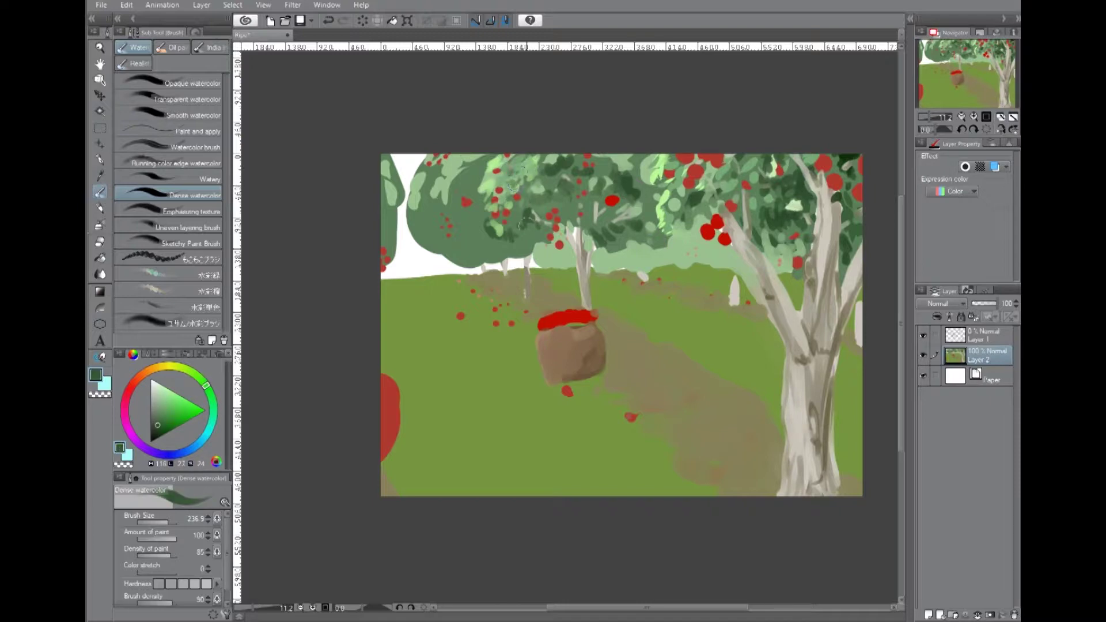
left_click(545, 192, "alt")
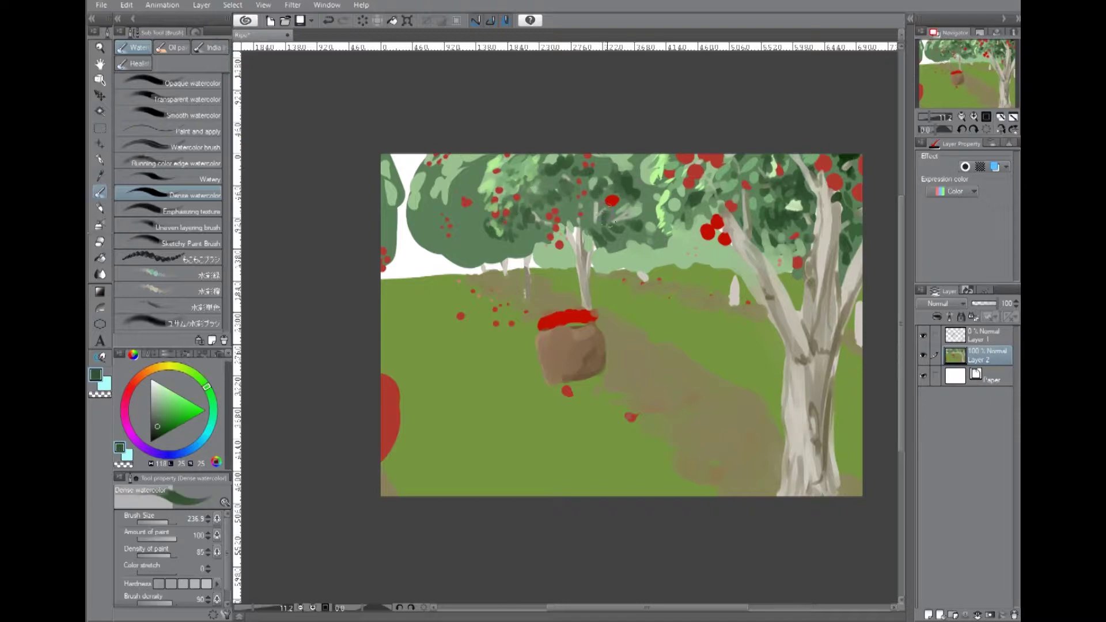
Break up the middle tree's lower canopy edge with clustered dark green leaf strokes.
left_click(616, 231, "alt")
left_click(628, 212, "alt")
left_click(647, 272, "alt")
left_click(572, 212, "alt")
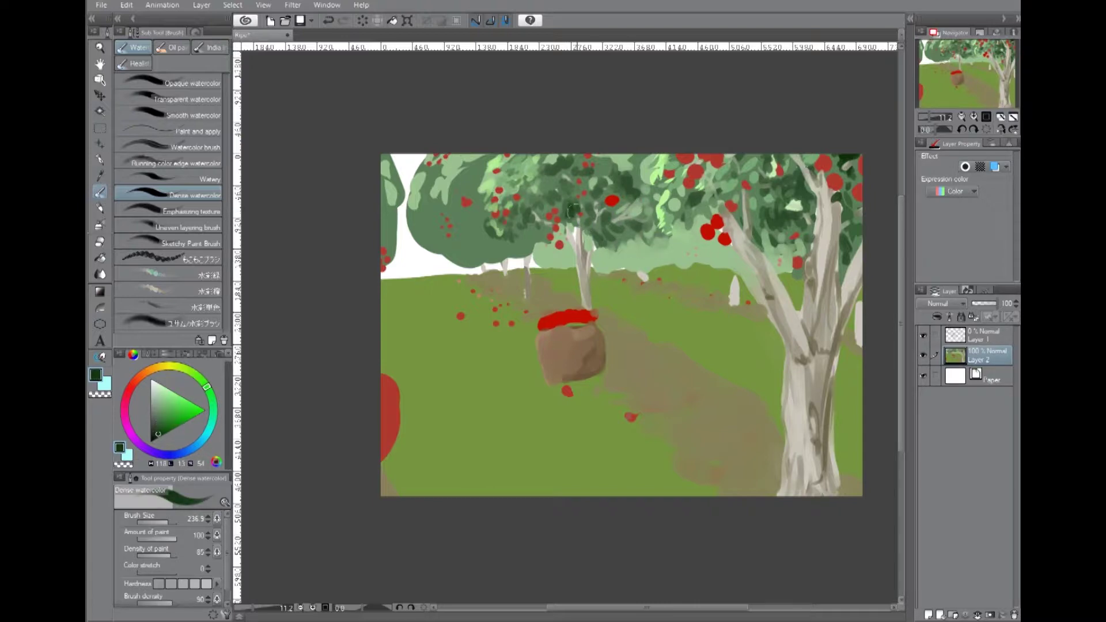
mouse_move(633, 225)
left_mouse_down()
mouse_move(558, 164)
mouse_move(528, 207)
mouse_move(619, 236)
mouse_move(622, 227)
left_mouse_up()
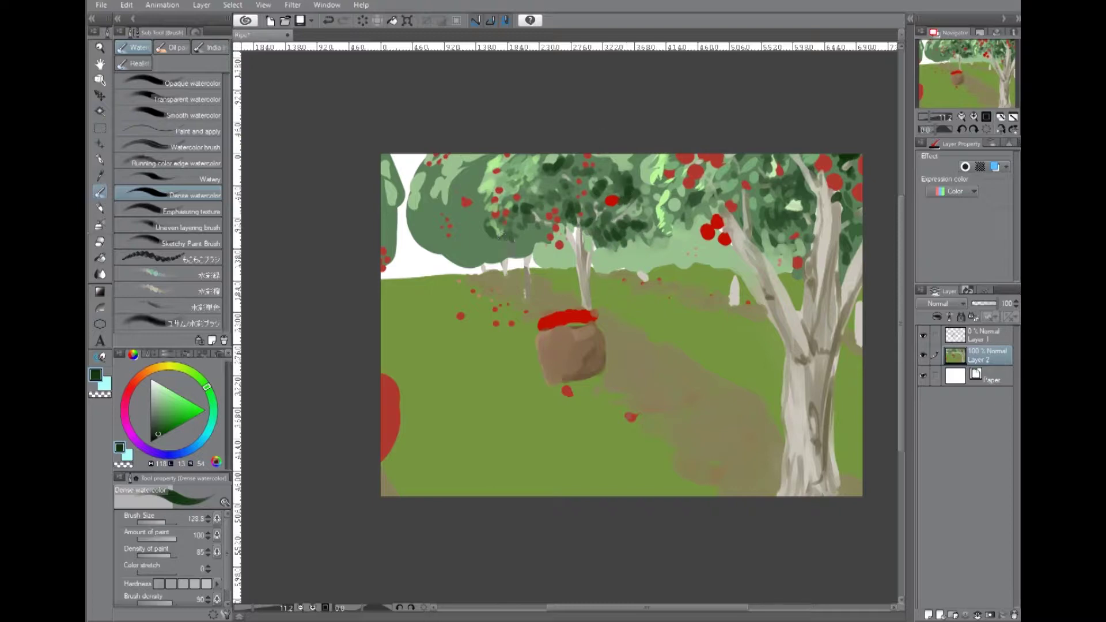
Paint a forked grey trunk for the tree behind the middle one and shade the middle tree's trunk.
left_click(526, 191, "alt")
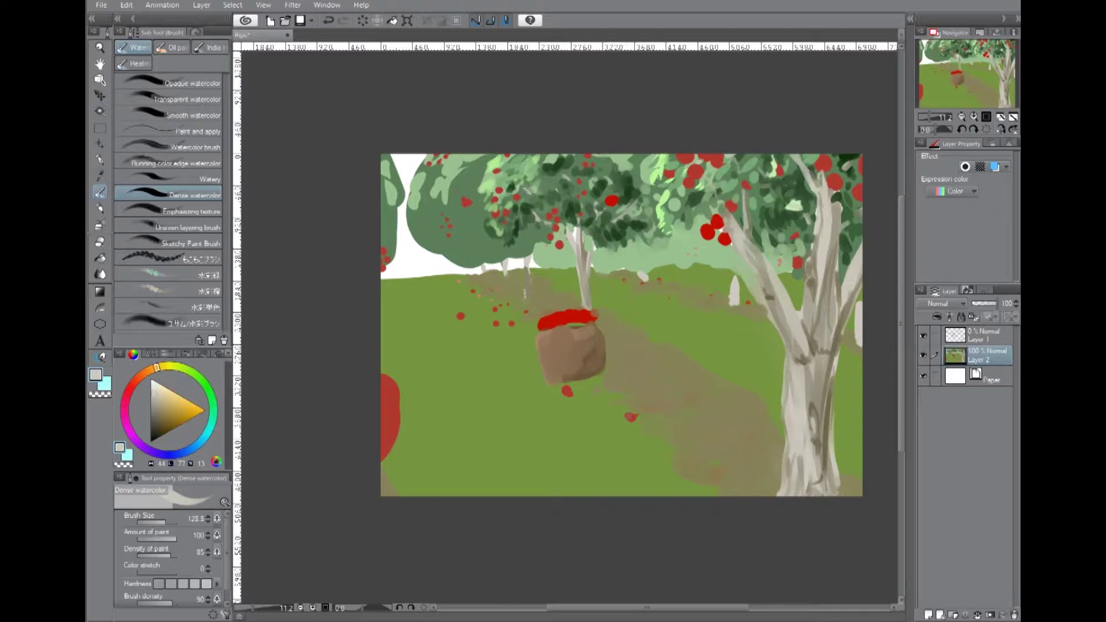
left_click(531, 190, "alt")
left_click(577, 245, "alt")
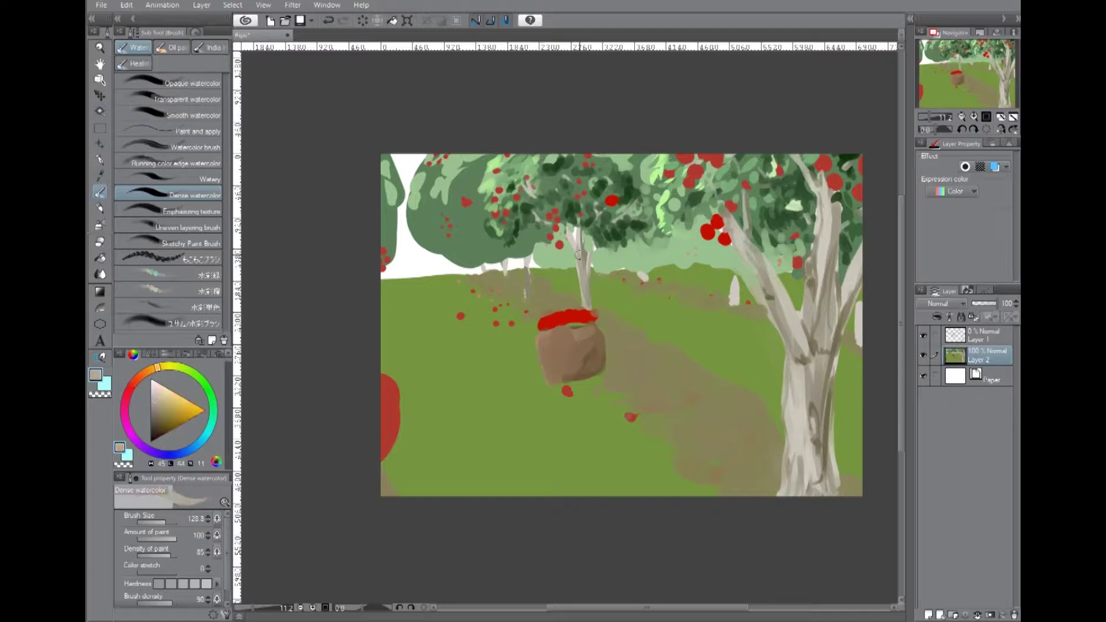
left_click(571, 242, "alt")
left_click(582, 256, "alt")
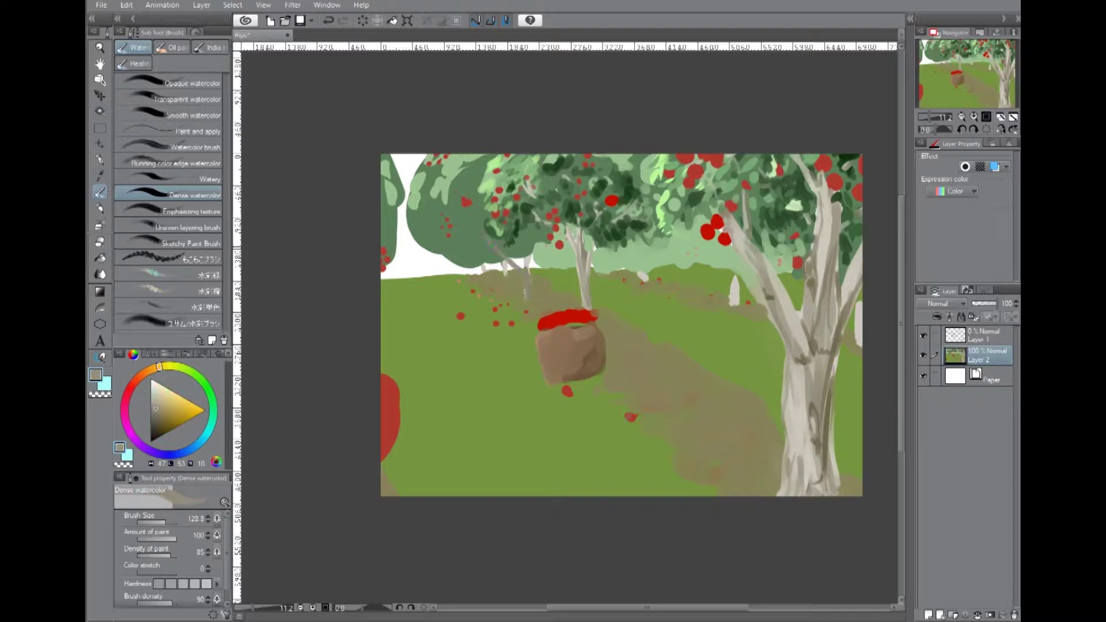
left_click(501, 253, "alt")
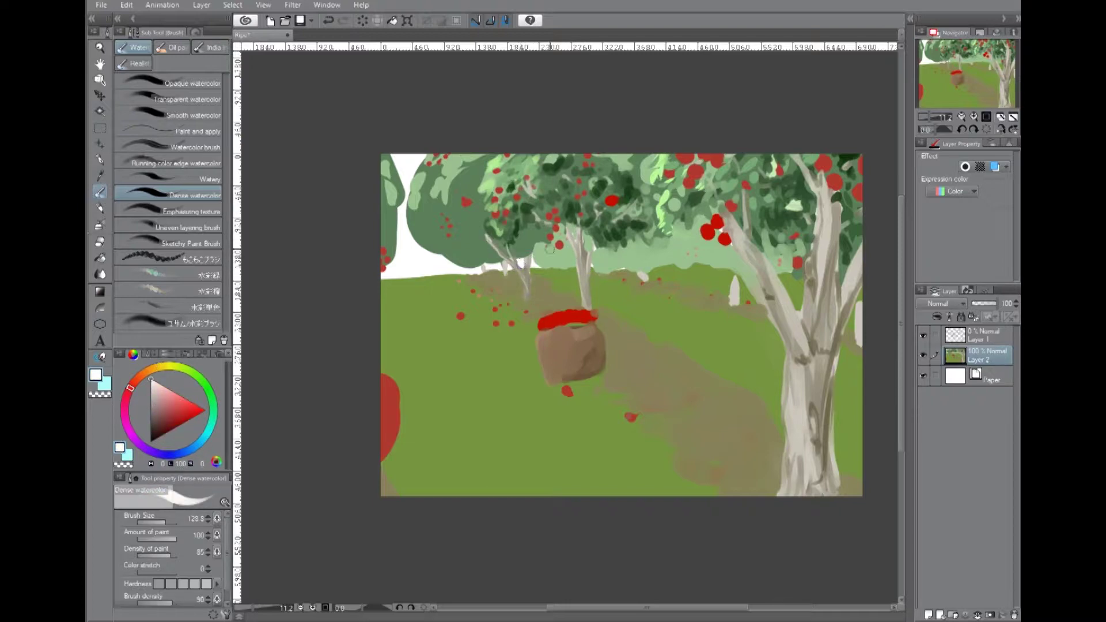
left_click(522, 277, "alt")
Cover the left tree's canopy with light green highlights and dark green leaf strokes, undoing one unwanted stroke.
left_click(448, 183, "alt")
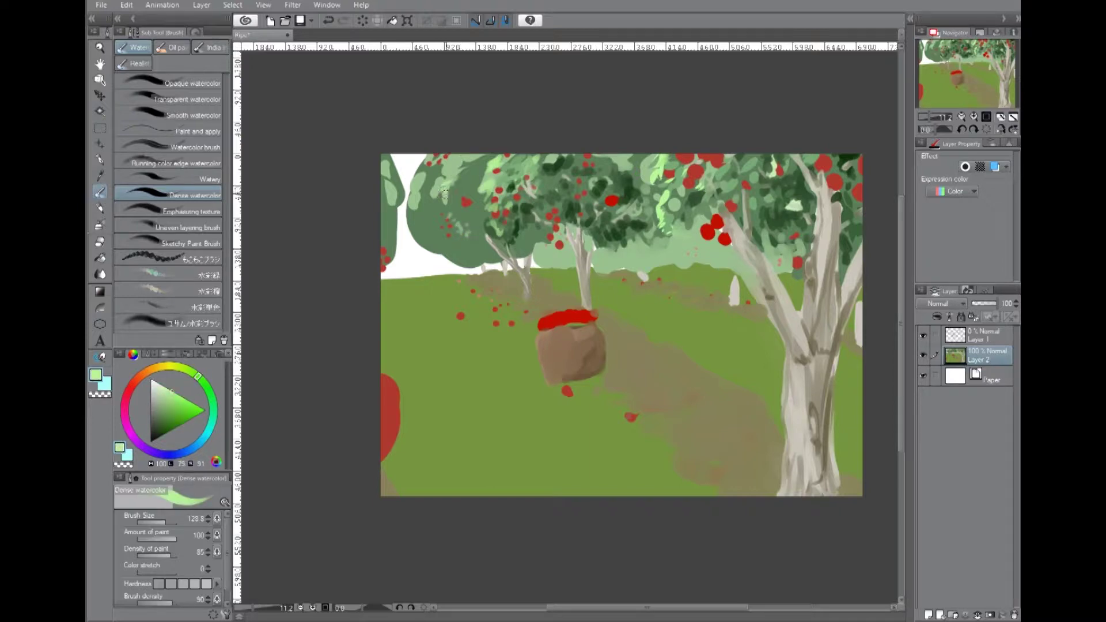
left_click(443, 193, "alt")
left_click(470, 157, "alt")
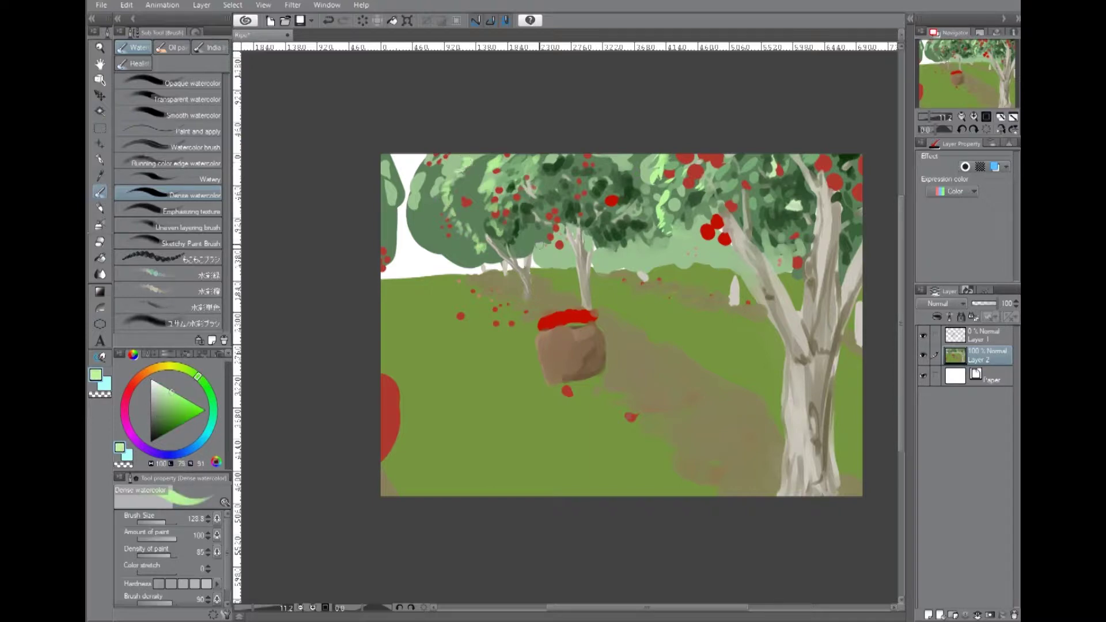
key("ctrl+z")
left_click_drag(431, 176, 439, 181)
left_click(464, 237, "alt")
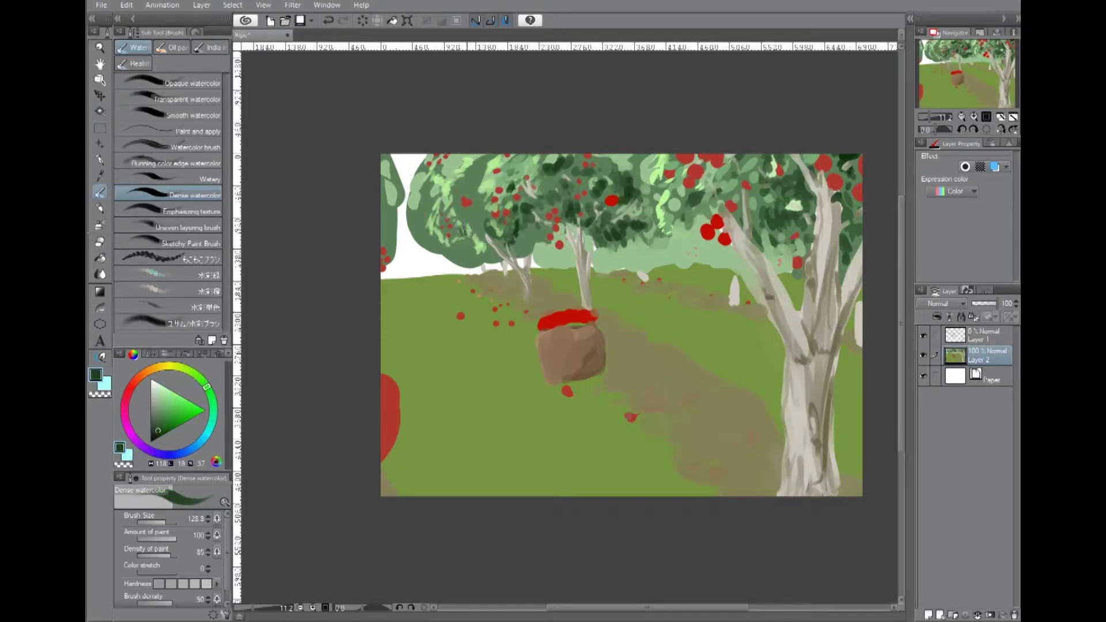
left_click(468, 176, "alt")
Refine the left tree's trunk and branches with light and darker grey-brown strokes.
left_click(527, 248, "alt")
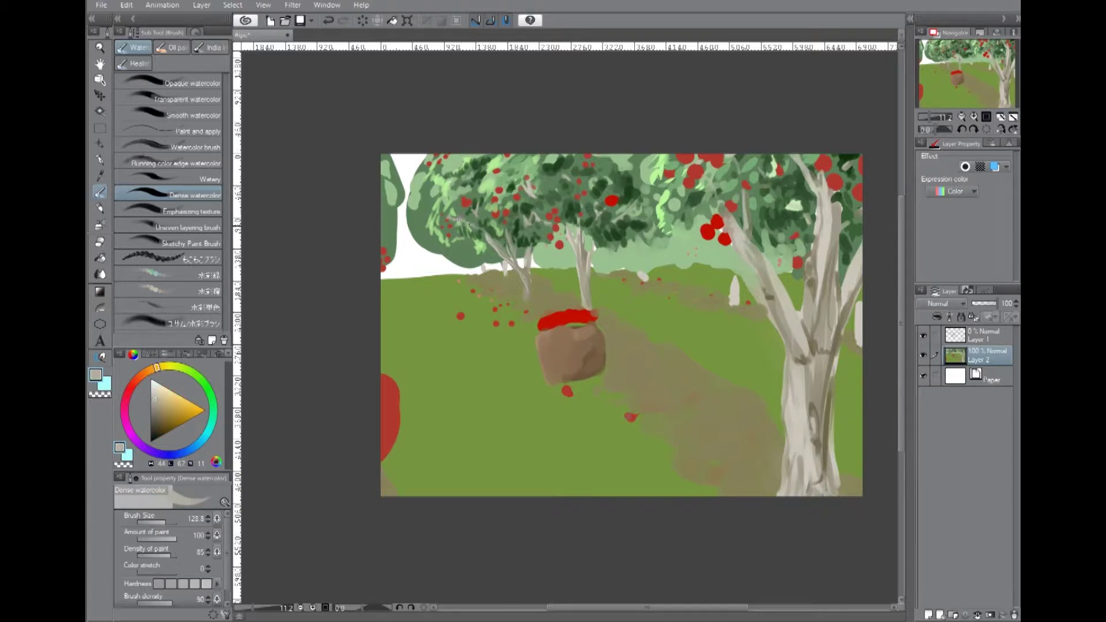
left_click(512, 265, "alt")
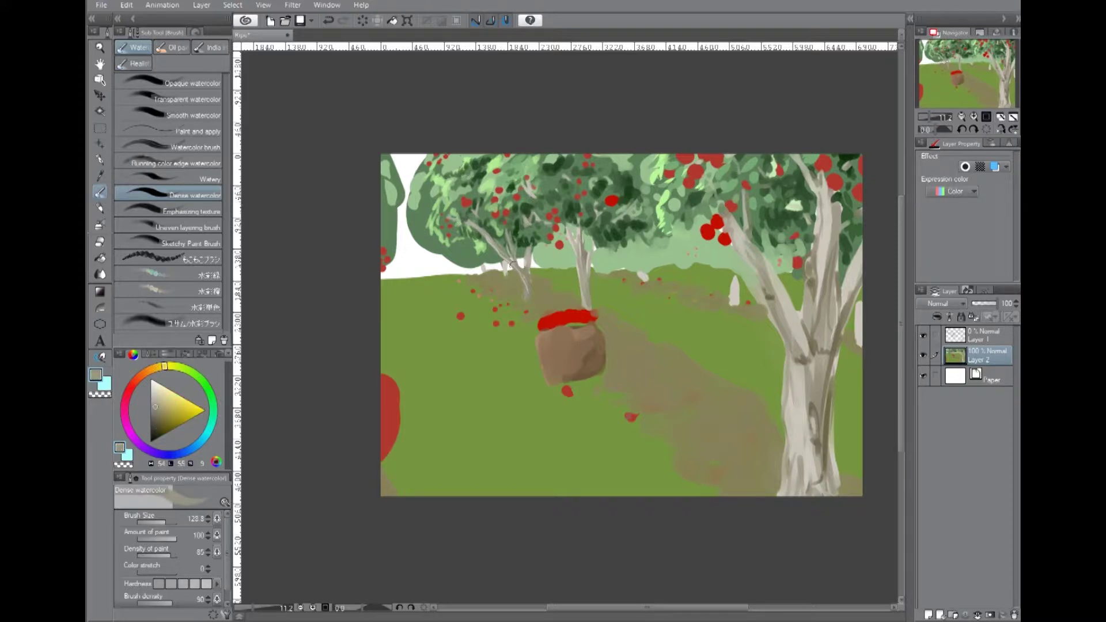
left_click(550, 283, "alt")
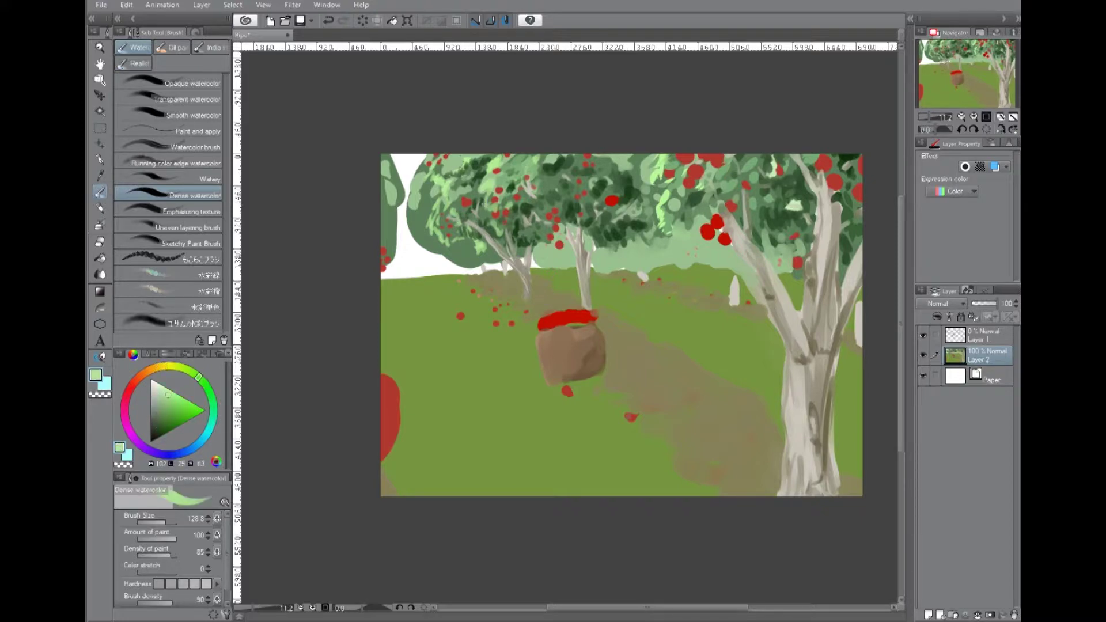
Touch up the leaves around the branches of the left and middle trees with light and dark green.
left_click(560, 232, "alt")
left_click(564, 242, "alt")
left_click(567, 236, "alt")
left_click(455, 188, "alt")
left_click(457, 188, "alt")
left_click(465, 190, "alt")
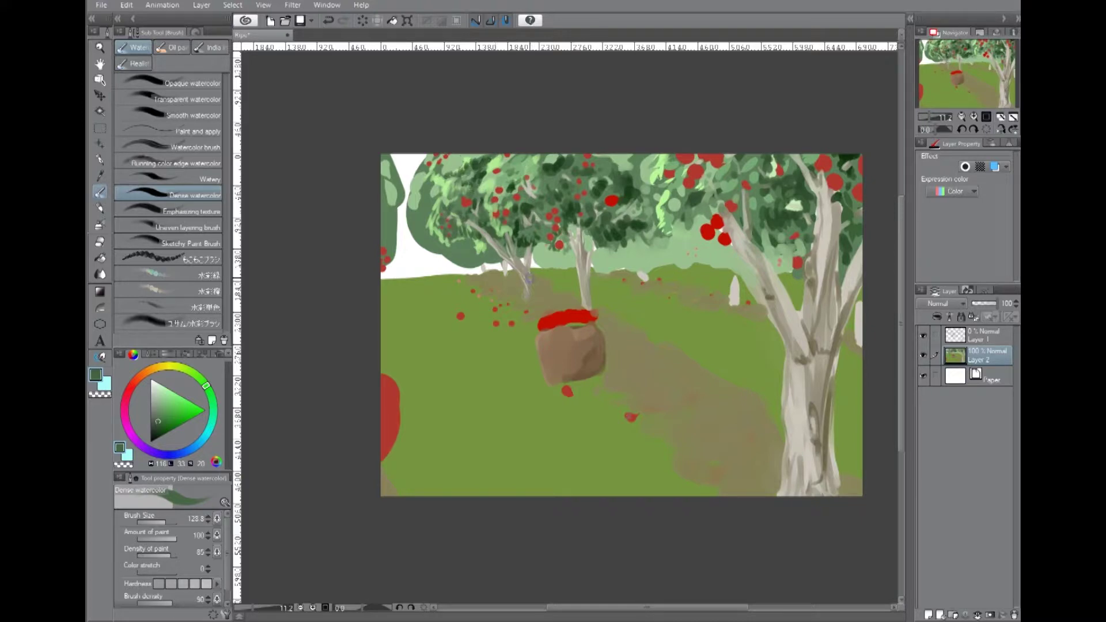
Add fine pale grey branches and small dark green leaves along the lower part of the left tree's canopy.
left_click(454, 237, "alt")
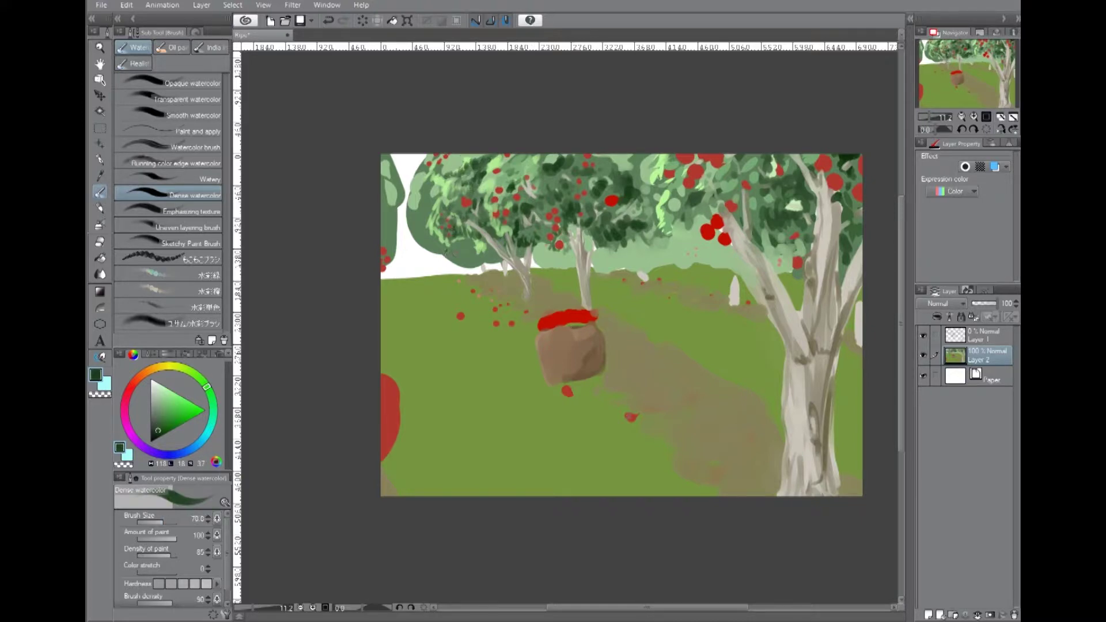
left_click(461, 252, "alt")
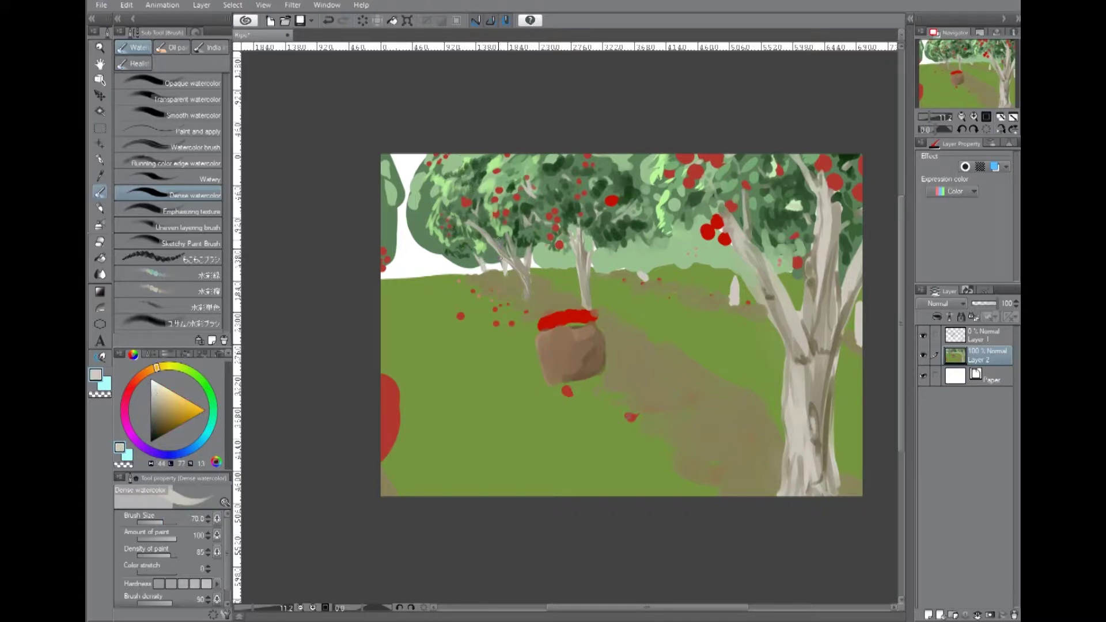
left_click(490, 254, "alt")
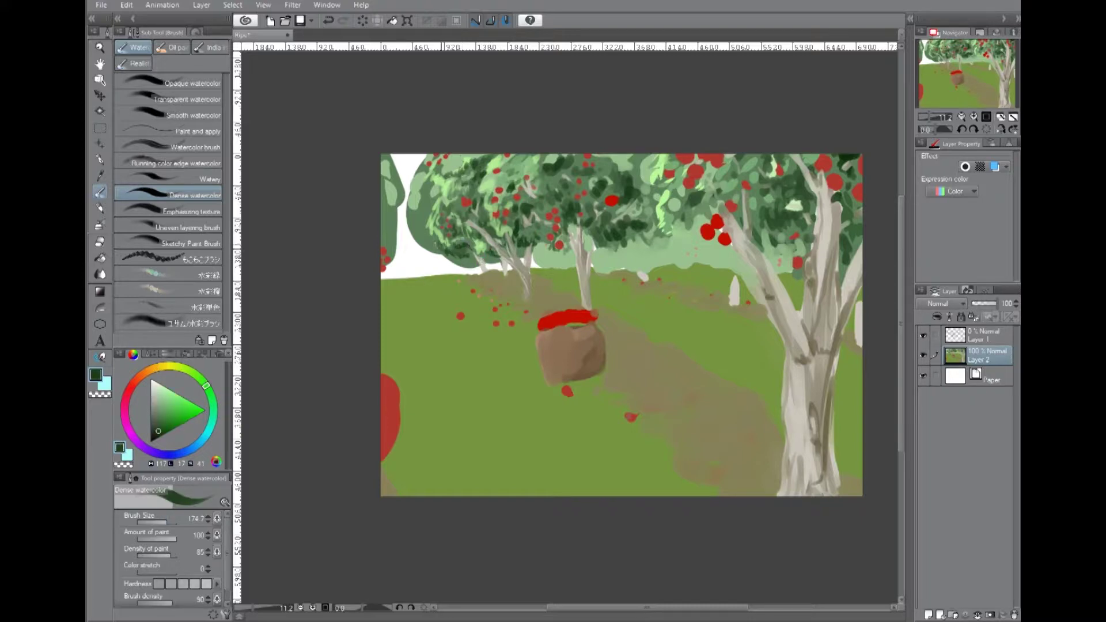
left_click(459, 249, "alt")
left_click(437, 188, "alt")
Trim the left tree's canopy outline with the sky color and fill the open sky with pale blue.
left_click(426, 256, "alt")
mouse_move(426, 256)
left_mouse_down()
mouse_move(424, 155)
mouse_move(425, 235)
mouse_move(420, 214)
mouse_move(440, 264)
left_mouse_up()
left_click(440, 264, "alt")
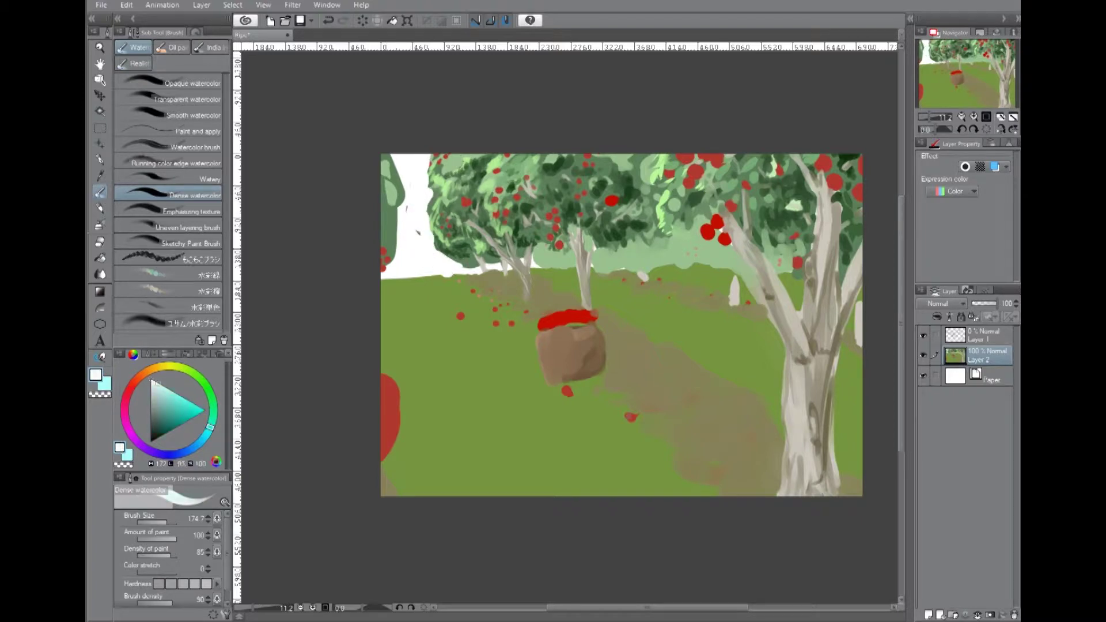
mouse_move(392, 147)
left_mouse_down()
mouse_move(411, 172)
mouse_move(427, 156)
mouse_move(429, 240)
mouse_move(476, 266)
mouse_move(385, 278)
mouse_move(402, 238)
mouse_move(409, 266)
mouse_move(479, 272)
mouse_move(410, 263)
mouse_move(432, 242)
mouse_move(406, 208)
left_mouse_up()
mouse_move(529, 255)
left_mouse_down()
mouse_move(548, 257)
mouse_move(499, 268)
mouse_move(510, 261)
left_mouse_up()
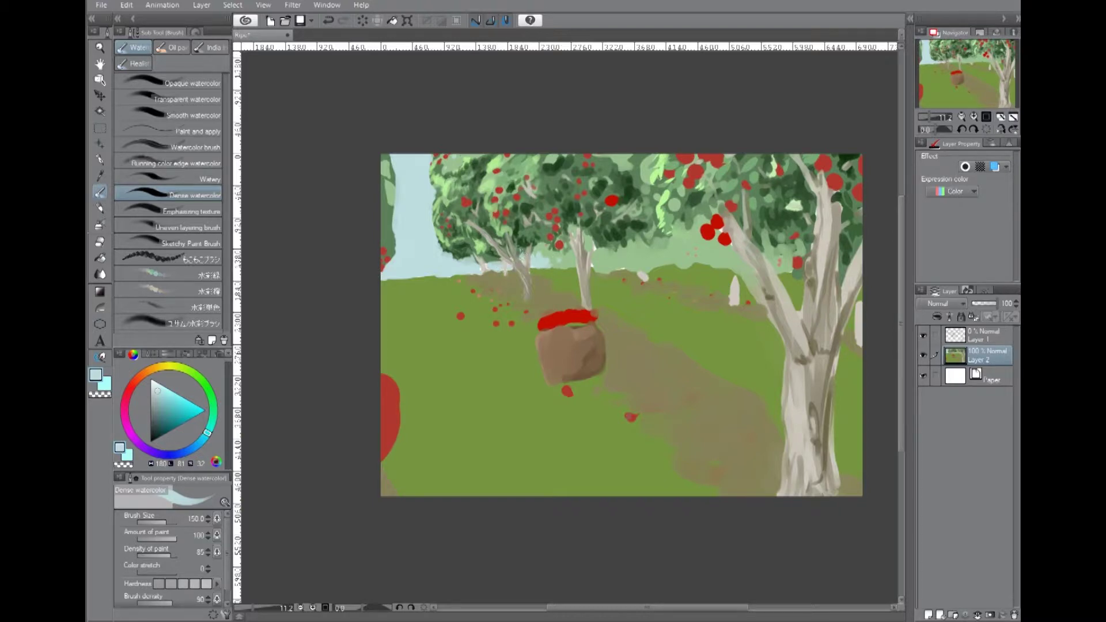
Extend the two distant tree trunks along the far path upward in pale grey.
left_click(735, 285, "alt")
mouse_move(734, 277)
left_mouse_down()
mouse_move(734, 299)
mouse_move(733, 268)
left_mouse_up()
left_click(743, 271, "alt")
left_click_drag(643, 277, 641, 248)
Paint dark and medium green leaf strokes over the tops of the distant trunks between the middle and foreground trees.
left_click(642, 245, "alt")
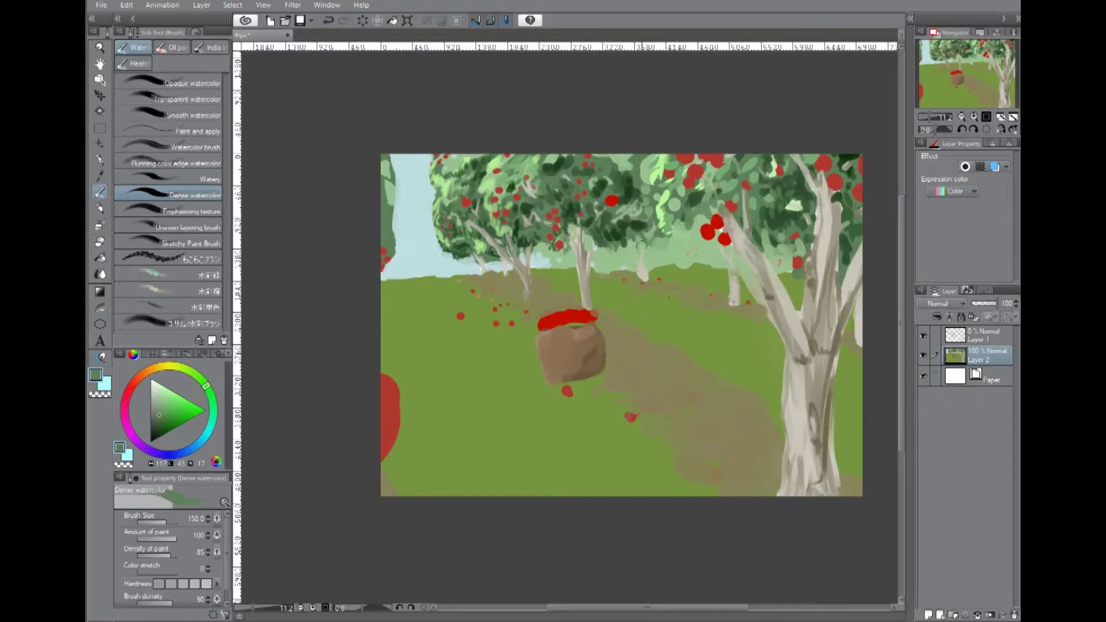
left_click(634, 241, "alt")
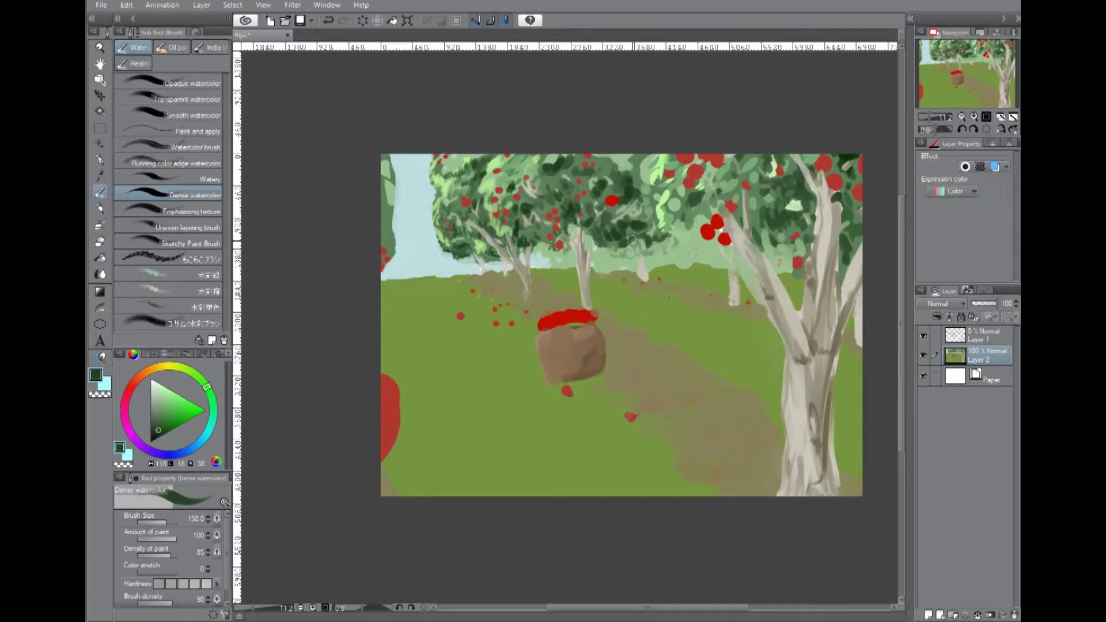
left_click(645, 241, "alt")
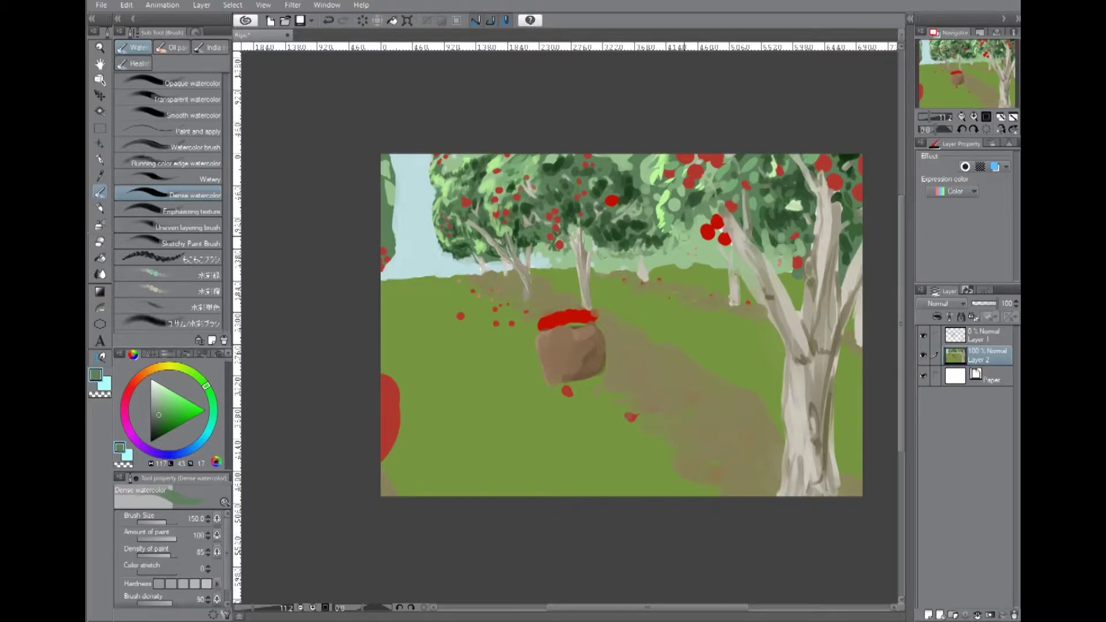
left_click(697, 239, "alt")
Touch up the left tree's canopy with green leaves and dot small red apples along its outer edge.
left_click(503, 180, "alt")
left_click(503, 180, "alt")
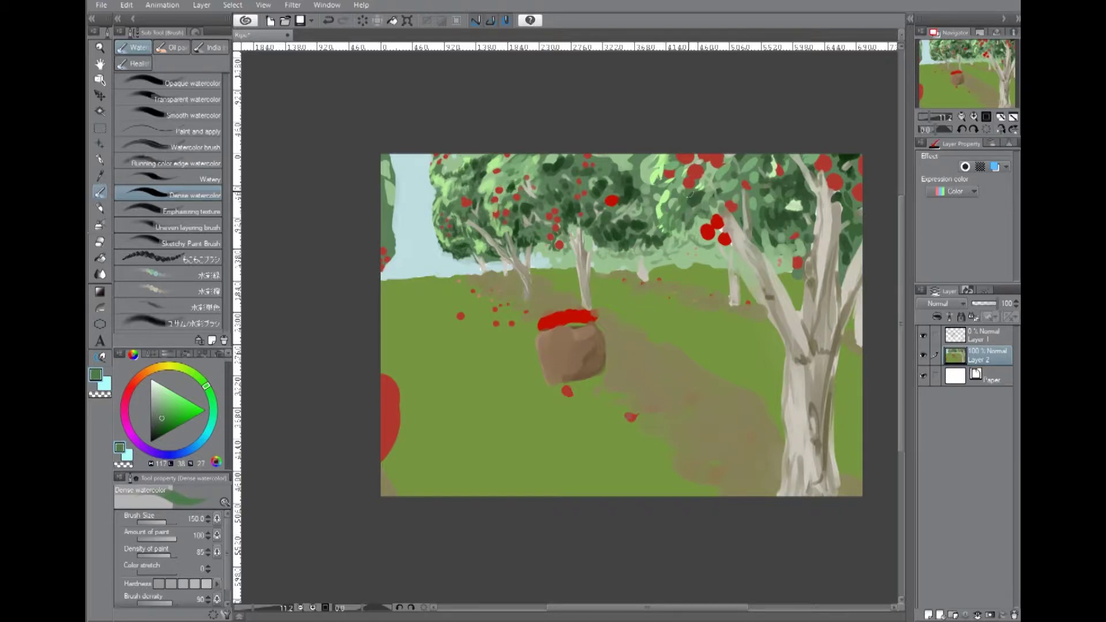
left_click(714, 228, "alt")
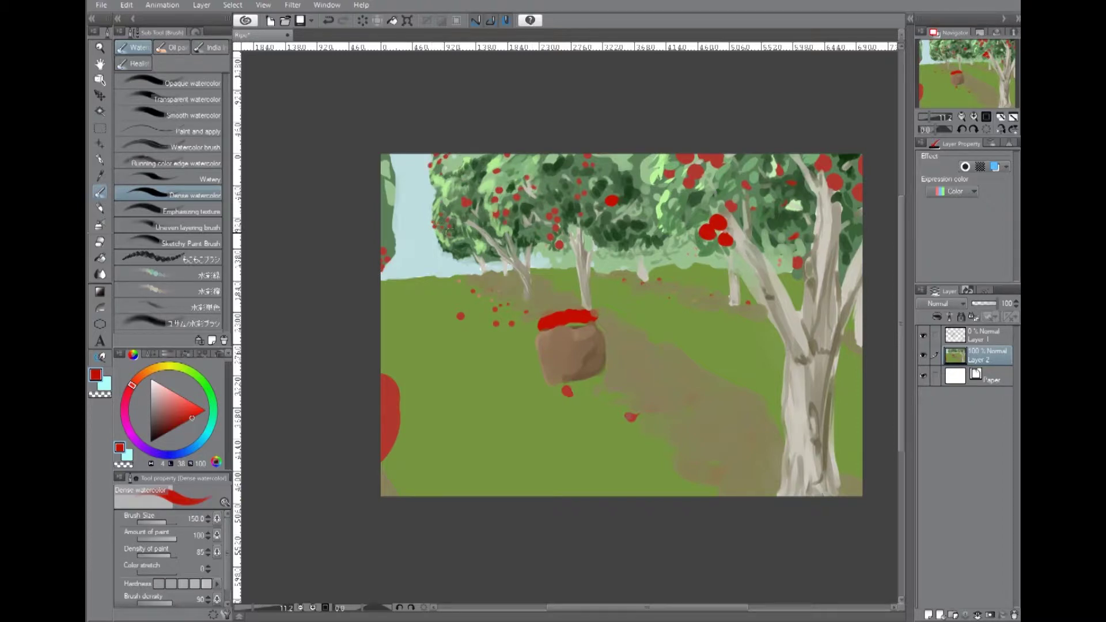
left_click(489, 214, "alt")
Texture the background foliage along the horizon with pale and light green dabs.
left_click(540, 253, "alt")
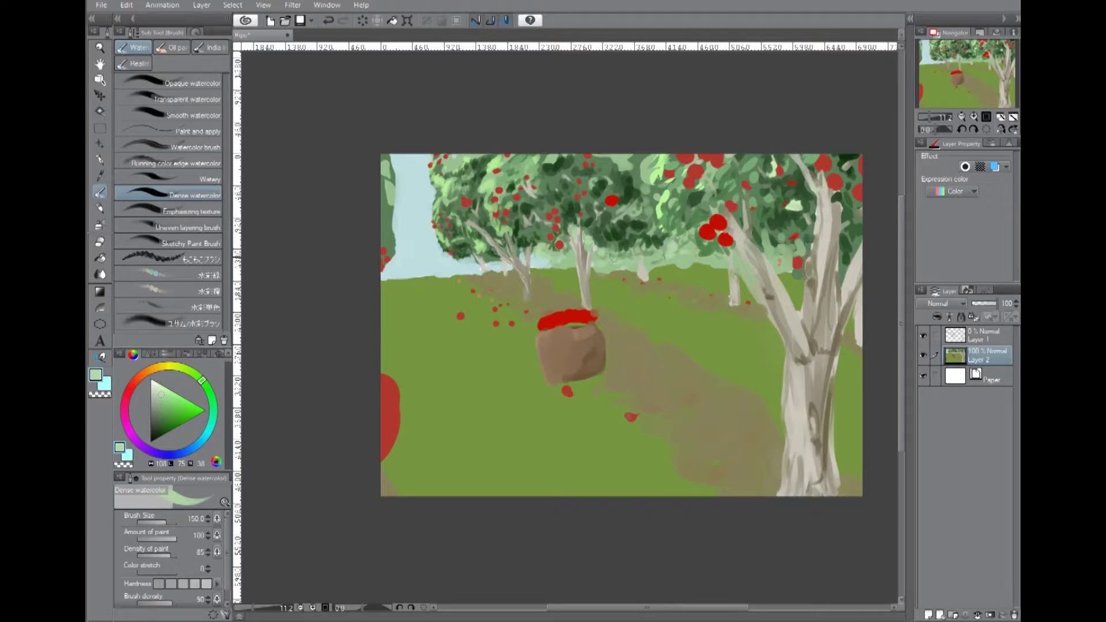
left_click(787, 265, "alt")
left_click(686, 255, "alt")
left_click(551, 258, "alt")
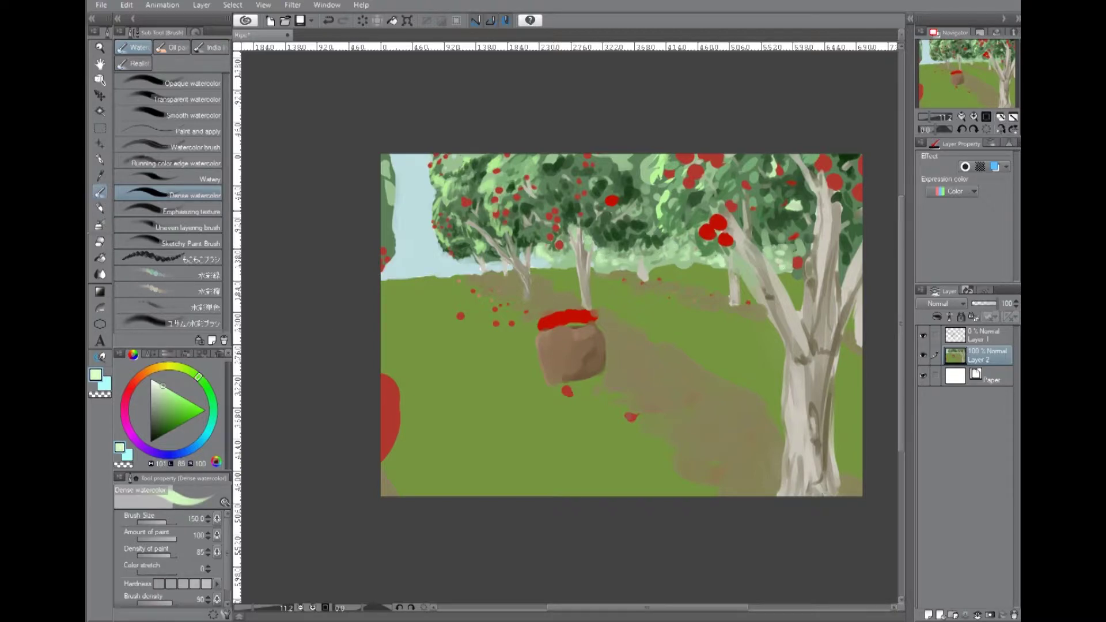
Add dark green leaves and bright green highlights to the foreground tree's canopy beside the middle tree.
left_click(781, 260, "alt")
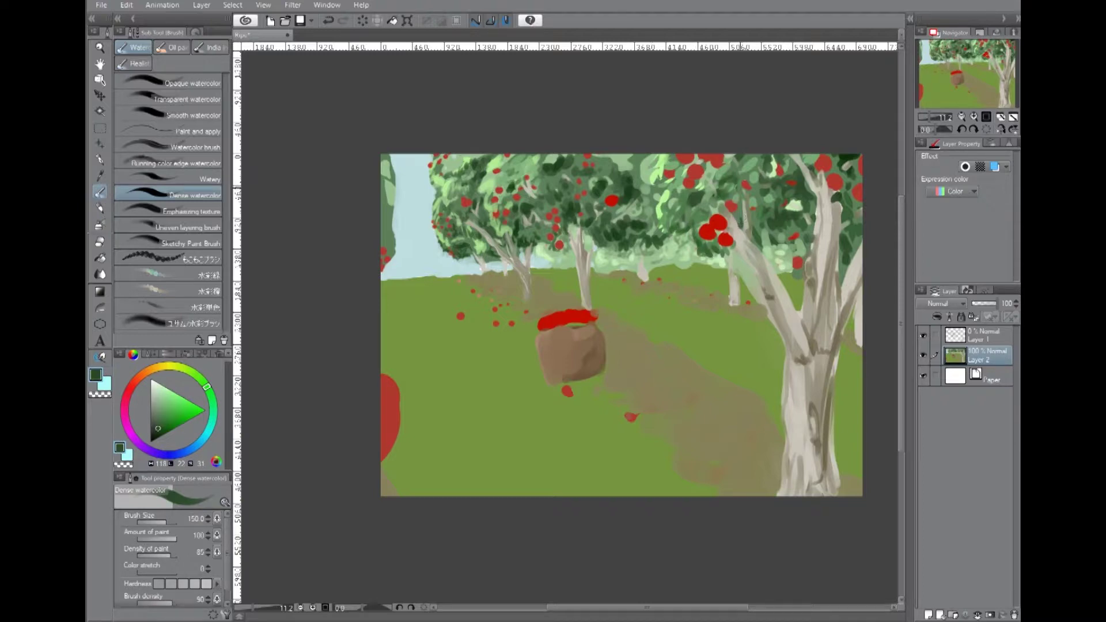
left_click(784, 242, "alt")
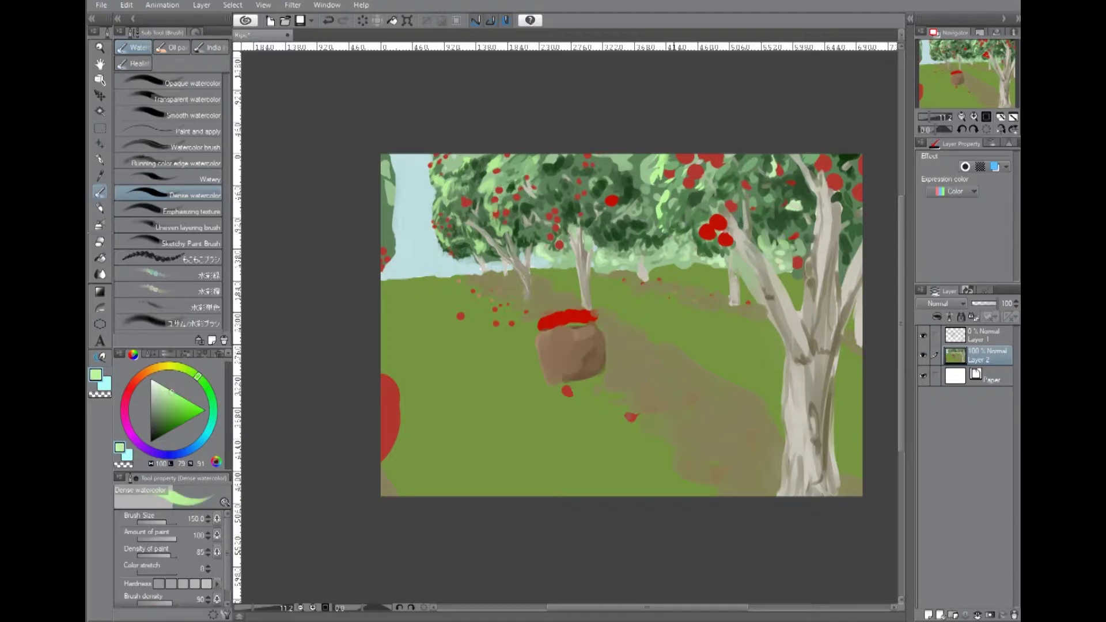
left_click(652, 240, "alt")
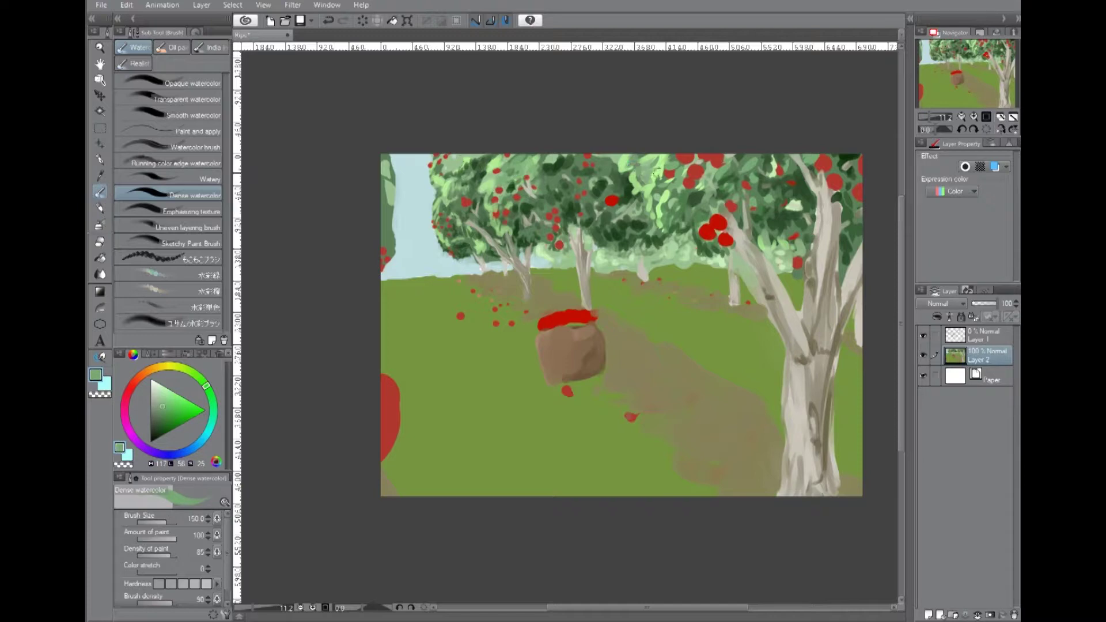
Repaint the foreground tree's left branch and the distant trunk behind it with grey strokes.
left_click(749, 271, "alt")
left_click_drag(744, 270, 772, 323)
left_click(740, 252, "alt")
left_click(735, 281, "alt")
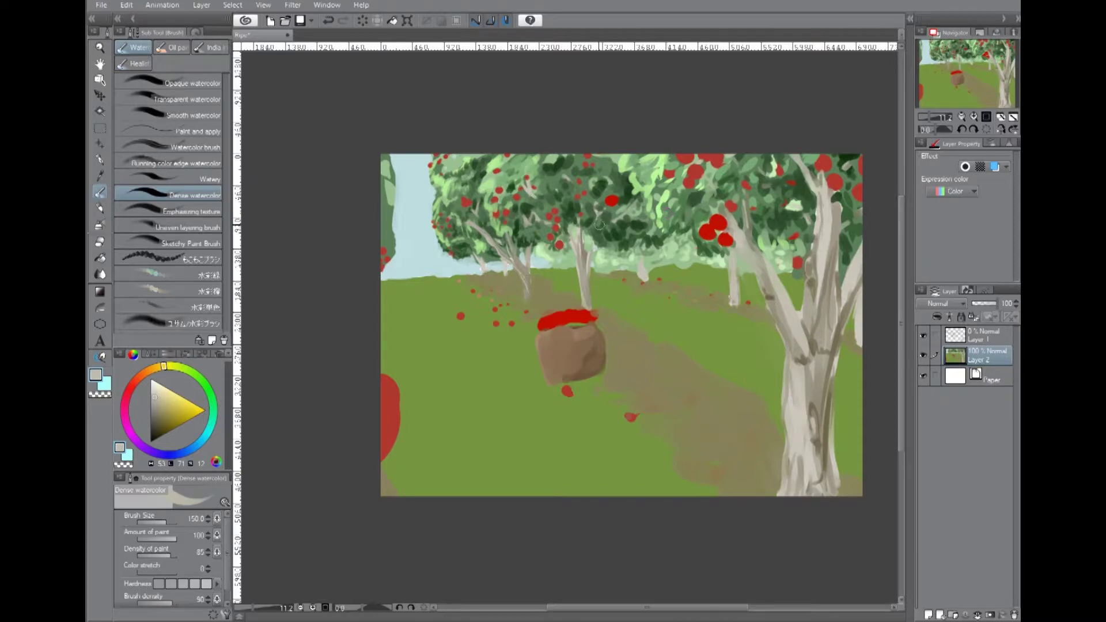
Paint rounded red apples heaped in the basket and smooth the basket's body with brown strokes.
left_click(568, 317, "alt")
left_click_drag(539, 326, 583, 321)
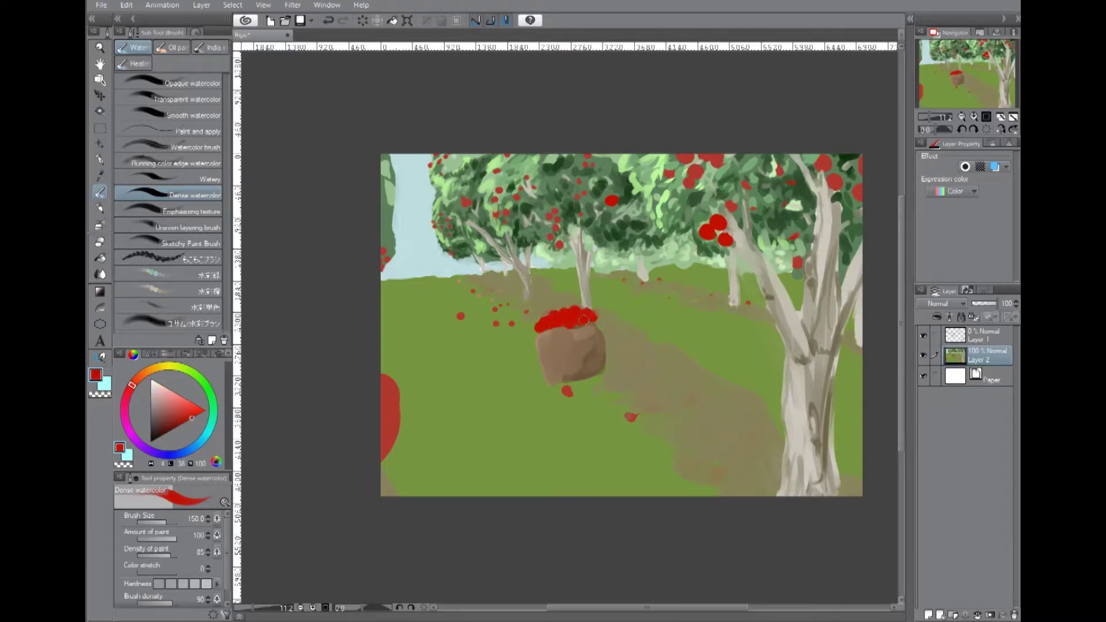
left_click(576, 369, "alt")
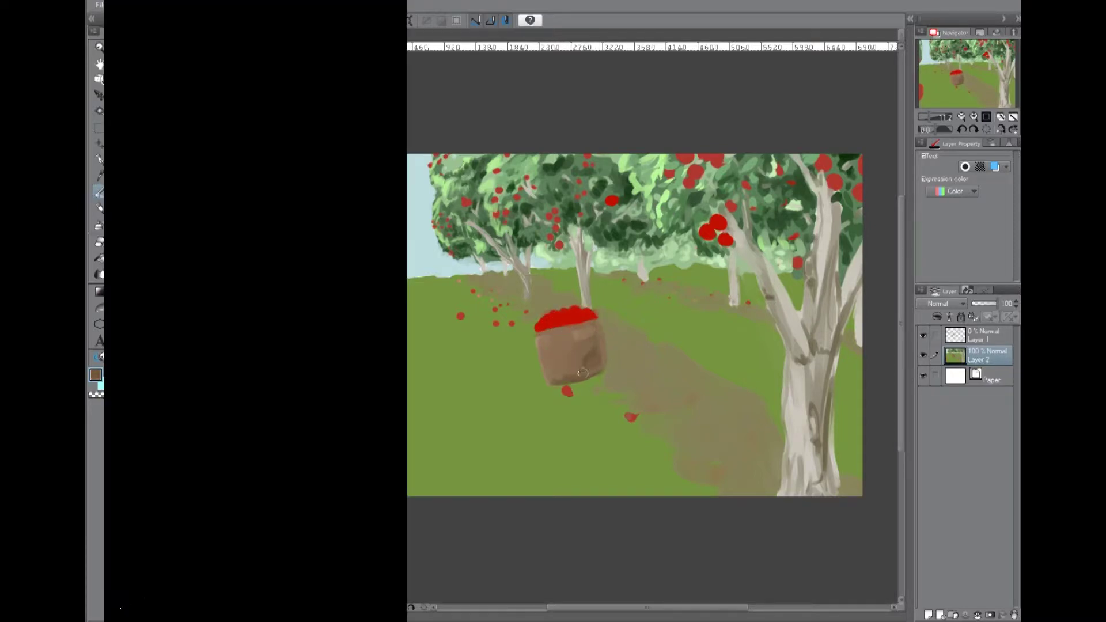
Deepen the foreground tree's canopy with dark green leaf strokes and add a few light leaf dabs among them.
left_click(600, 186, "alt")
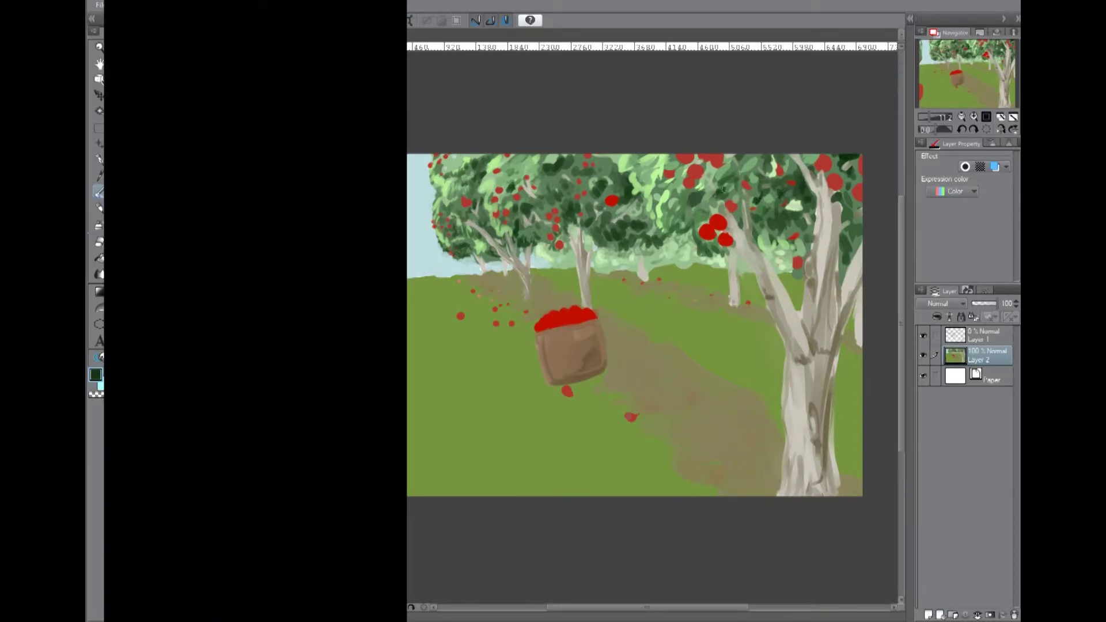
mouse_move(836, 155)
left_mouse_down()
mouse_move(874, 245)
mouse_move(851, 201)
mouse_move(849, 154)
mouse_move(775, 215)
mouse_move(797, 222)
mouse_move(798, 190)
mouse_move(768, 247)
mouse_move(801, 248)
mouse_move(862, 282)
left_mouse_up()
left_click_drag(769, 151, 688, 202)
left_click(808, 162, "alt")
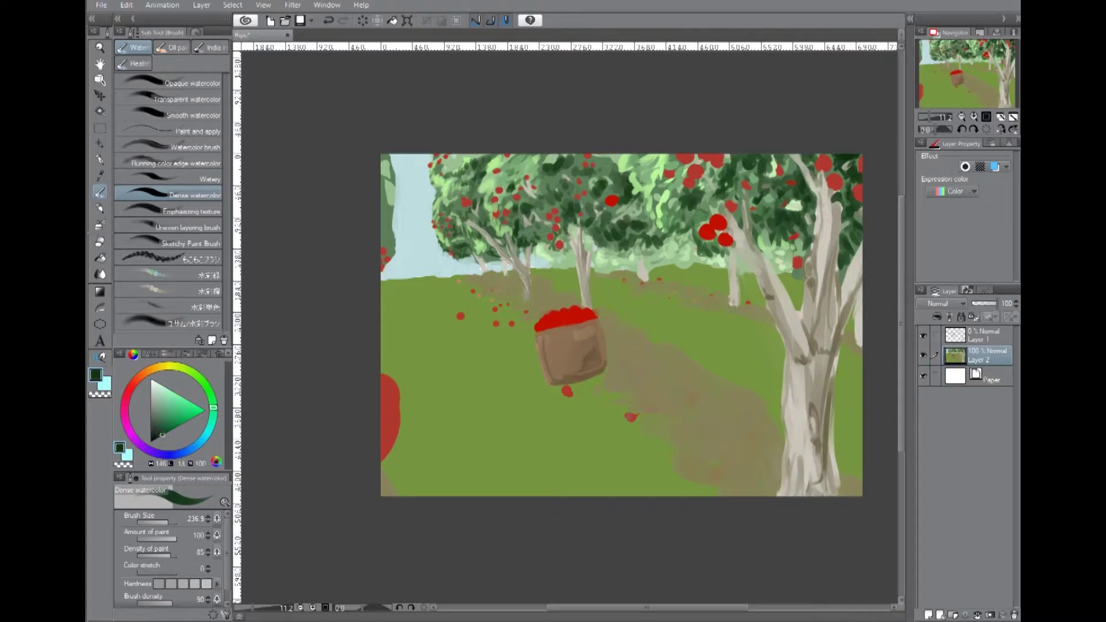
left_click(859, 182, "alt")
left_click_drag(800, 192, 790, 211)
mouse_move(677, 223)
left_mouse_down()
mouse_move(717, 253)
mouse_move(696, 224)
left_mouse_up()
Add pale yellow-green highlights and dark green accents to the canopies of the left and middle trees.
key("bracketleft")
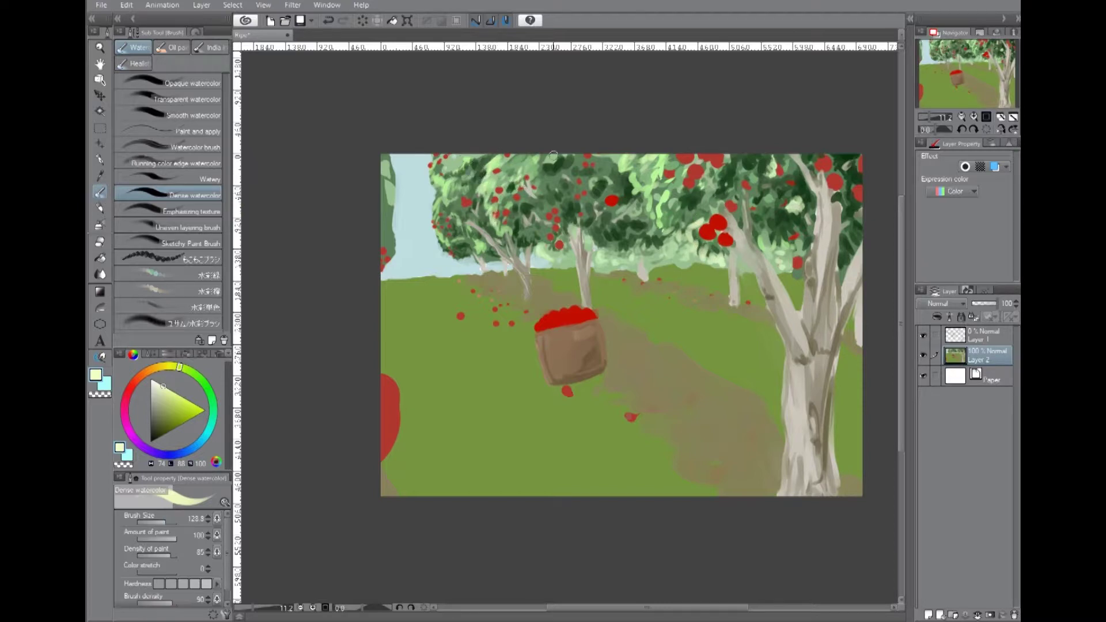
mouse_move(648, 210)
left_mouse_down()
mouse_move(634, 179)
mouse_move(648, 170)
mouse_move(680, 190)
mouse_move(683, 207)
left_mouse_up()
left_click_drag(630, 157, 642, 233)
mouse_move(427, 179)
left_mouse_down()
mouse_move(441, 211)
mouse_move(455, 152)
mouse_move(468, 151)
mouse_move(433, 208)
mouse_move(495, 164)
mouse_move(479, 185)
mouse_move(494, 216)
mouse_move(455, 189)
mouse_move(443, 211)
left_mouse_up()
left_click(490, 214, "alt")
mouse_move(512, 183)
left_mouse_down()
mouse_move(528, 197)
mouse_move(601, 165)
mouse_move(560, 204)
mouse_move(627, 189)
left_mouse_up()
mouse_move(592, 235)
left_mouse_down()
mouse_move(610, 239)
mouse_move(533, 239)
mouse_move(539, 208)
left_mouse_up()
left_click(533, 226, "alt")
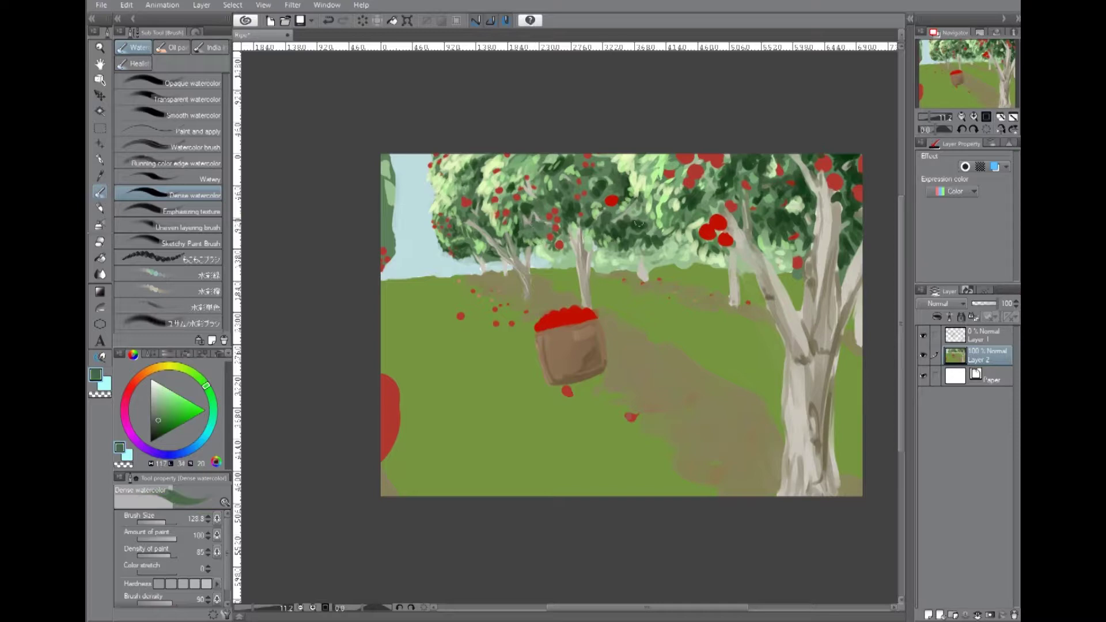
left_click(600, 183, "alt")
left_click(621, 246, "alt")
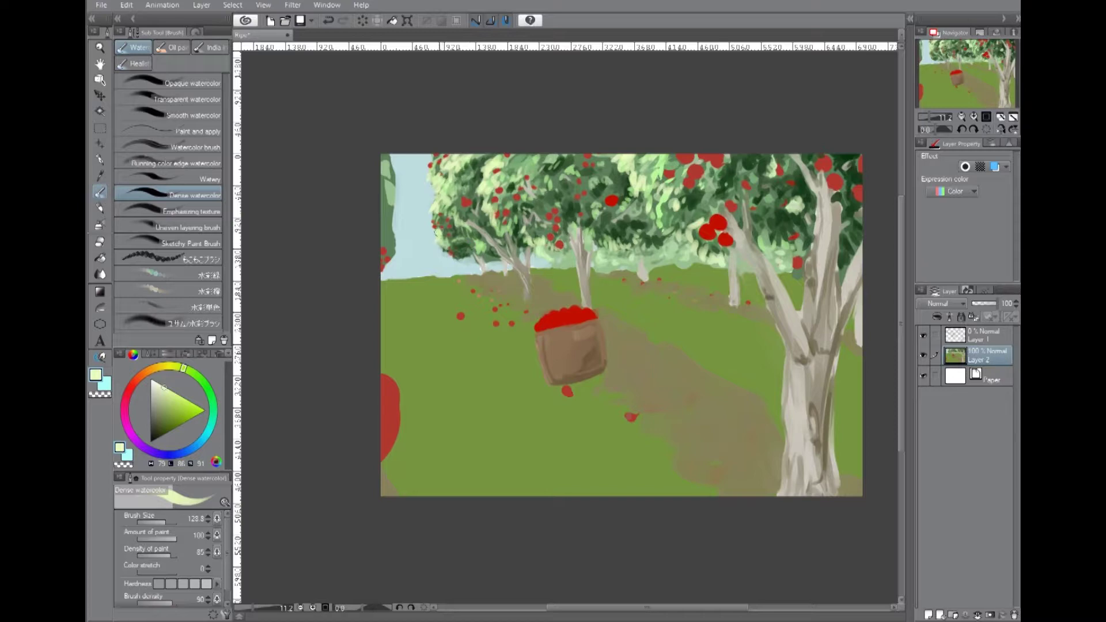
left_click(461, 248, "alt")
Shade the foreground tree's trunk and upper branches with olive-brown strokes, darkest along the right side.
left_click(761, 455, "alt")
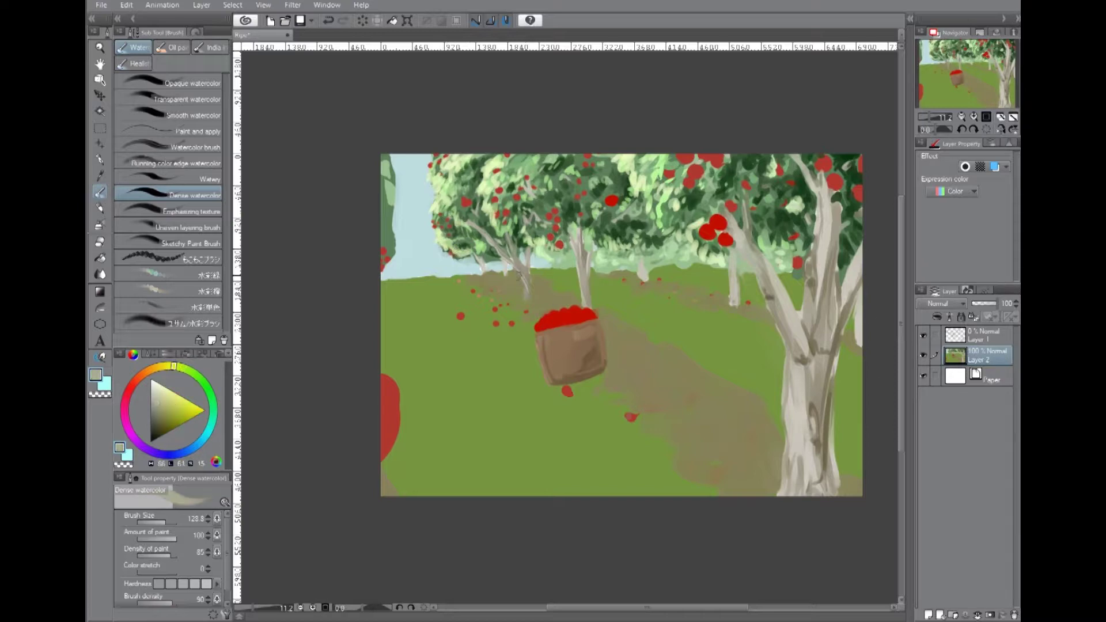
left_click_drag(824, 467, 844, 276)
left_click(833, 242, "alt")
mouse_move(830, 230)
left_mouse_down()
mouse_move(847, 513)
mouse_move(772, 278)
left_mouse_up()
left_click_drag(812, 171, 821, 251)
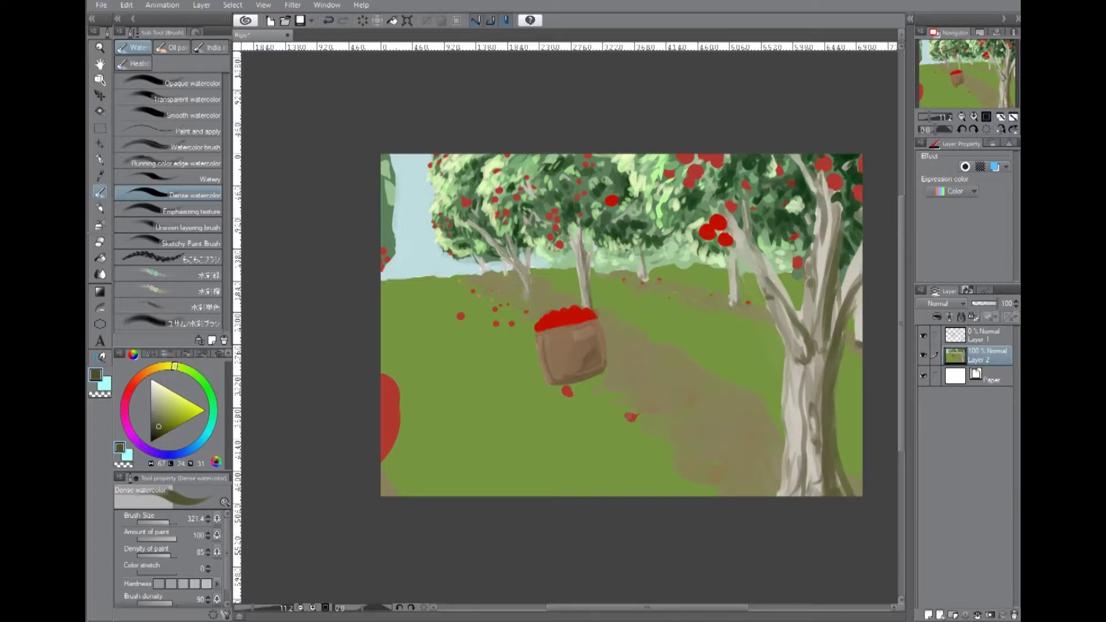
Shade the distant tree trunks with thin olive-grey strokes.
left_click_drag(512, 258, 526, 294)
key("ctrl+z")
left_click(859, 326, "alt")
left_click(865, 313, "alt")
left_click(736, 287, "alt")
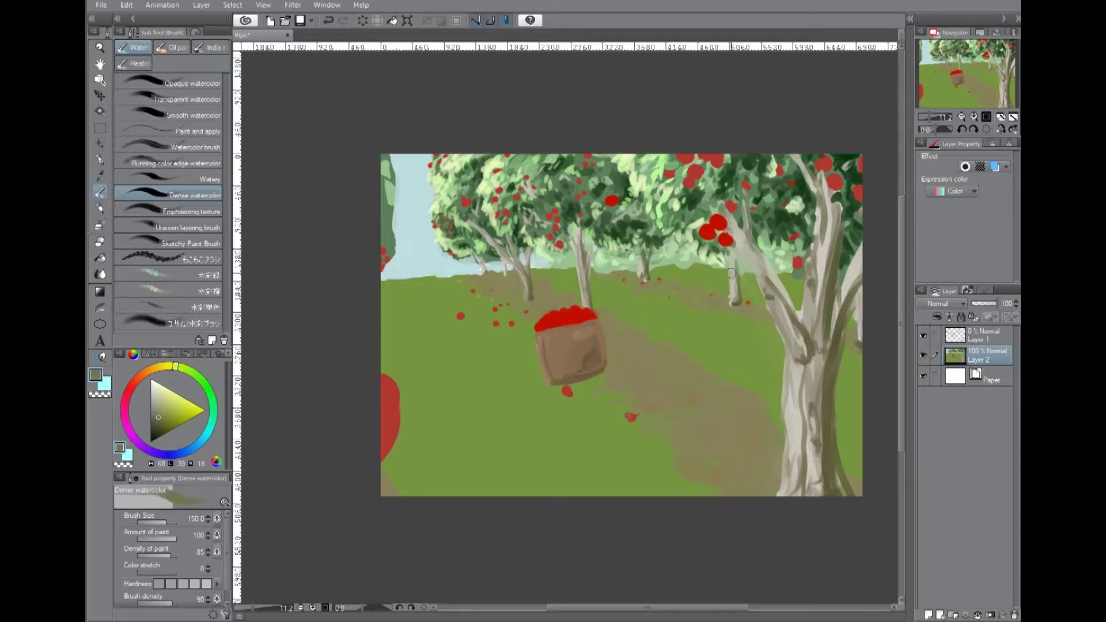
Shade the foreground tree's left branch down to the fork with olive-grey and light grey strokes.
left_click(738, 230, "alt")
left_click_drag(739, 228, 784, 314)
left_click(797, 328, "alt")
left_click(797, 328, "alt")
mouse_move(749, 263)
left_mouse_down()
mouse_move(771, 298)
mouse_move(781, 292)
mouse_move(772, 271)
left_mouse_up()
left_click(775, 311, "alt")
Paint dark brown shadows on the dirt path around the basket and beside the foreground tree's base.
left_click(542, 300, "alt")
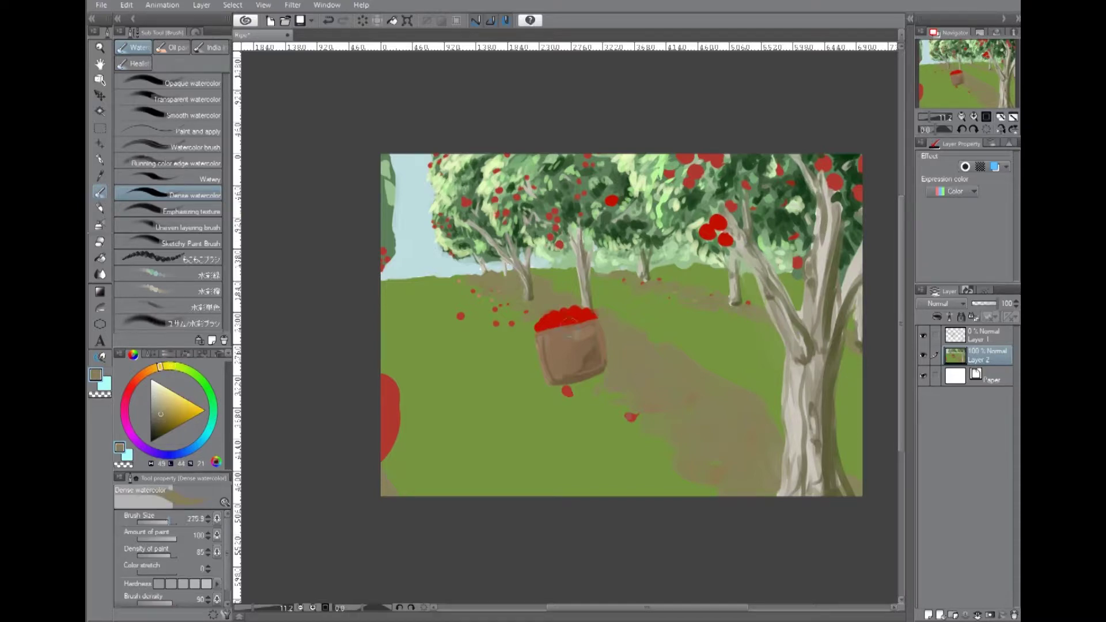
mouse_move(528, 294)
left_mouse_down()
mouse_move(557, 301)
mouse_move(616, 332)
mouse_move(611, 363)
left_mouse_up()
mouse_move(770, 432)
left_mouse_down()
mouse_move(729, 464)
mouse_move(755, 495)
left_mouse_up()
left_click(749, 456, "alt")
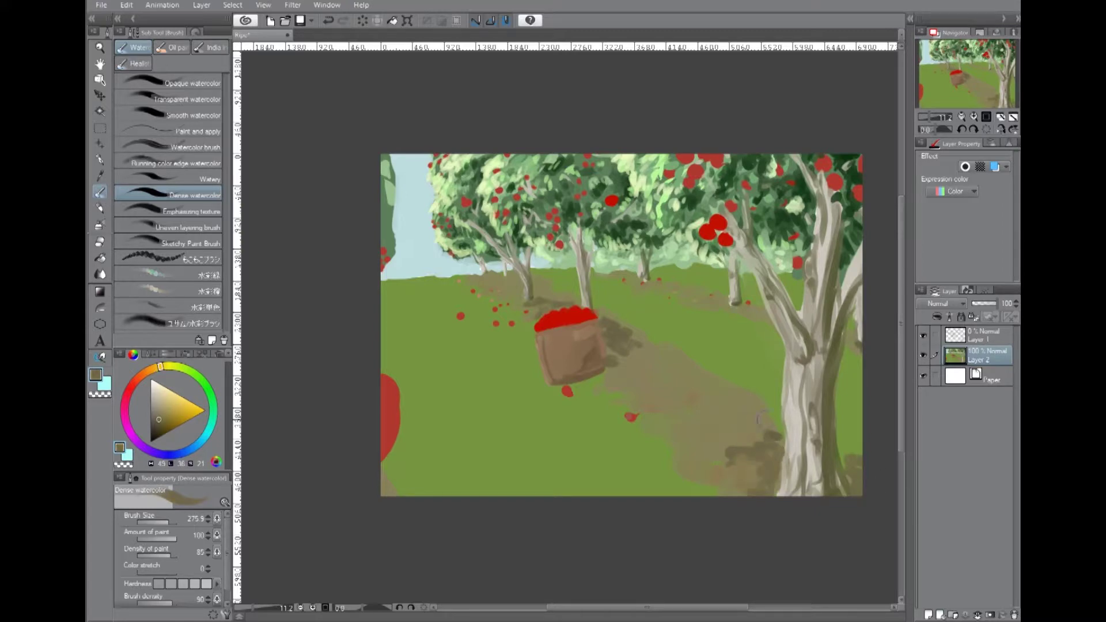
left_click_drag(743, 444, 714, 426)
Shade the large apples hanging by the foreground tree's left branch and add pale peach highlights to them.
left_click(569, 328, "alt")
left_click(732, 236, "alt")
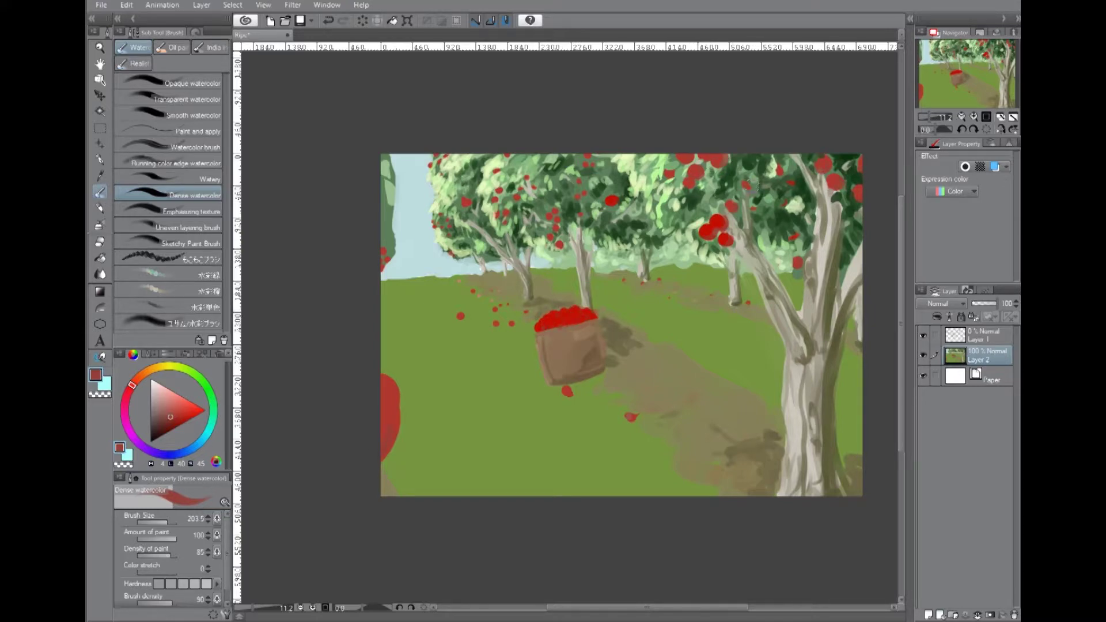
left_click(168, 392)
left_click(148, 370)
left_click_drag(703, 232, 712, 223)
left_click_drag(720, 242, 725, 235)
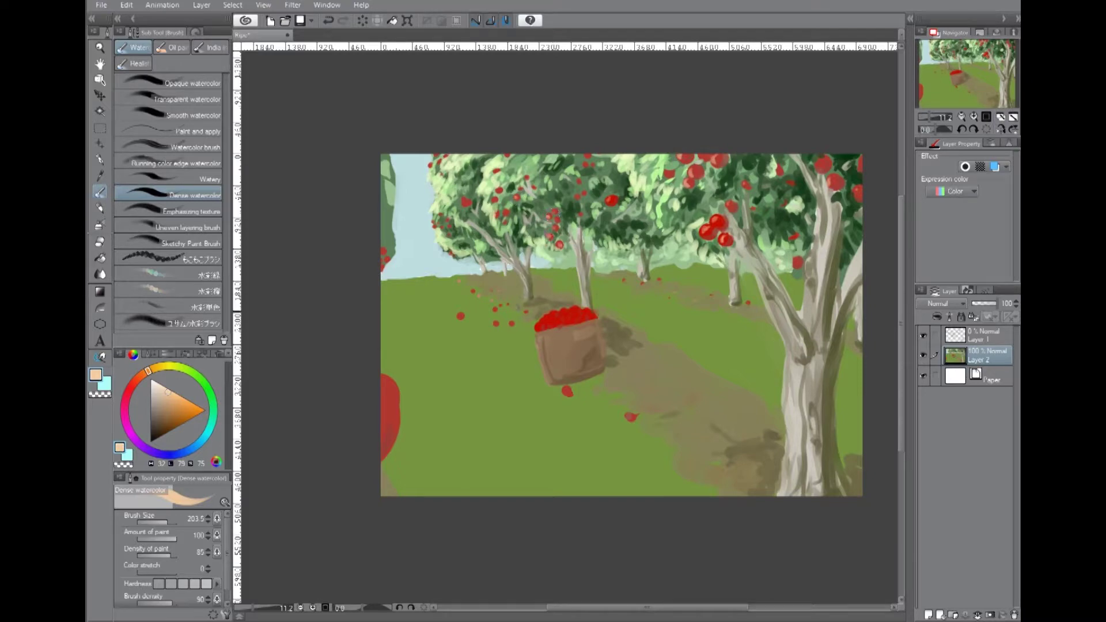
Paint dark and pale green leaves on the partial tree canopy at the painting's left edge.
left_click(381, 247, "alt")
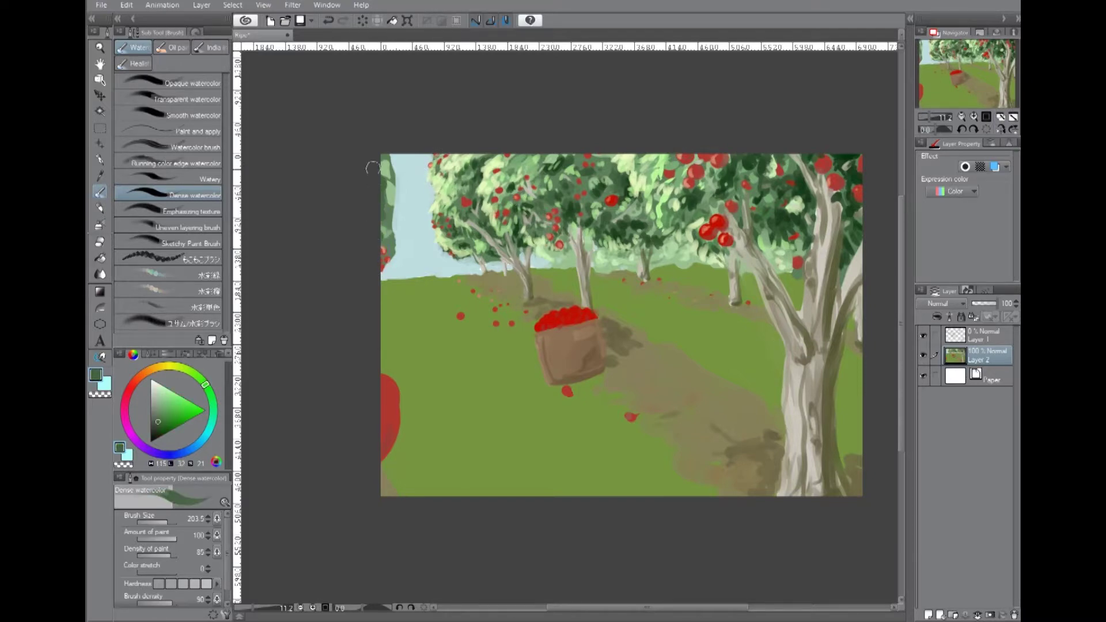
left_click(391, 163, "alt")
left_click(390, 183, "alt")
left_click(385, 205, "alt")
left_click(386, 214, "alt")
left_click_drag(383, 219, 397, 247)
Refine the apples hanging in the trees with dark and medium red strokes.
left_click(385, 427, "alt")
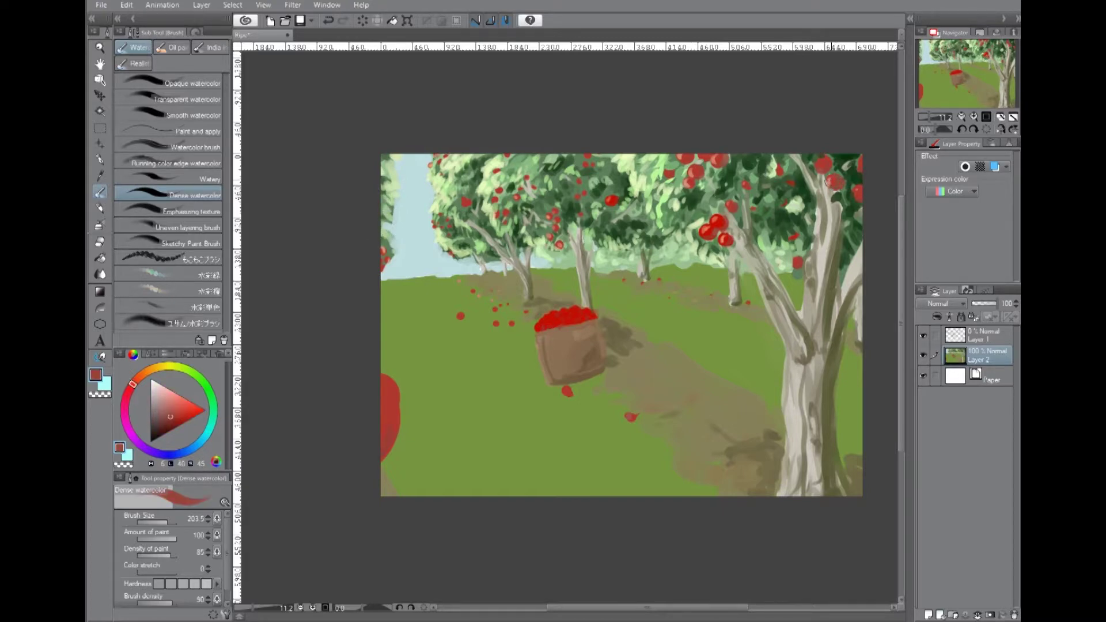
left_click(857, 196, "alt")
left_click(617, 196, "alt")
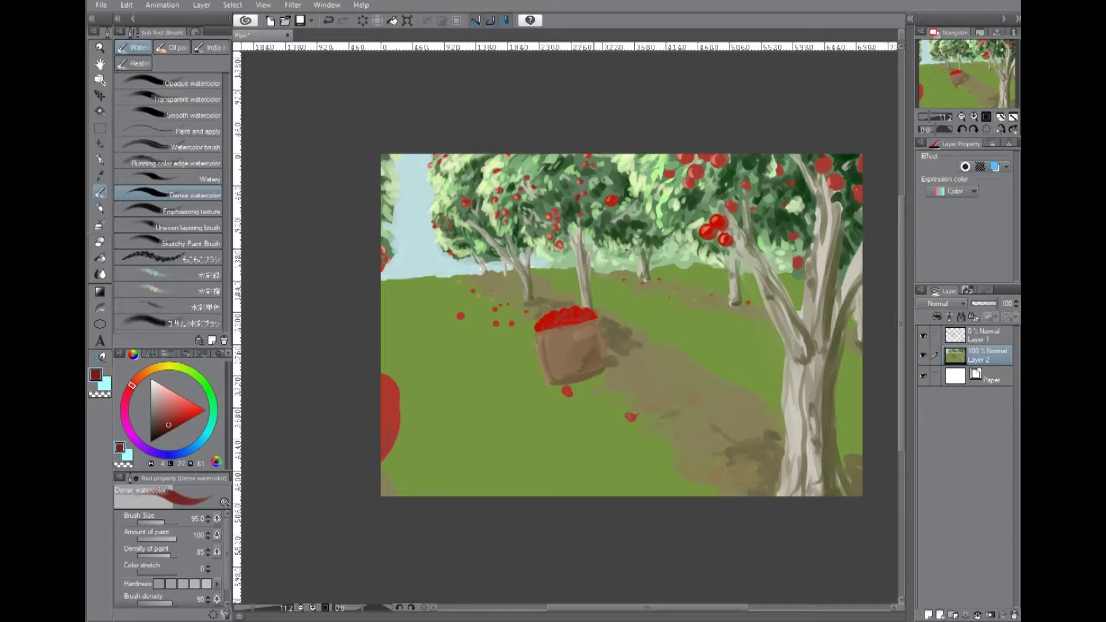
left_click(616, 193, "alt")
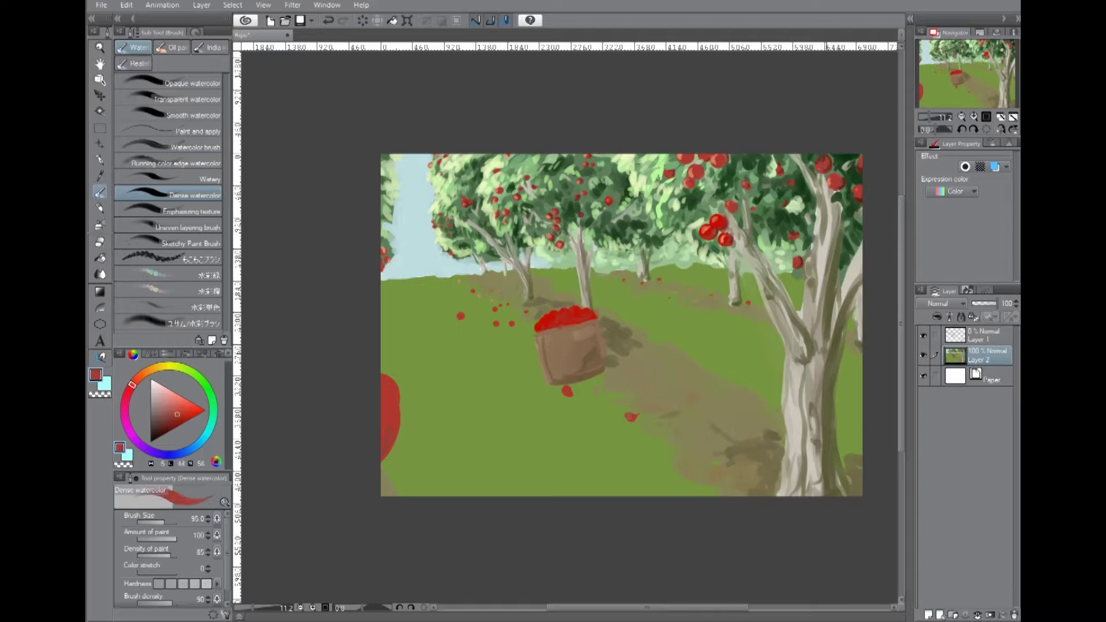
left_click(721, 234, "alt")
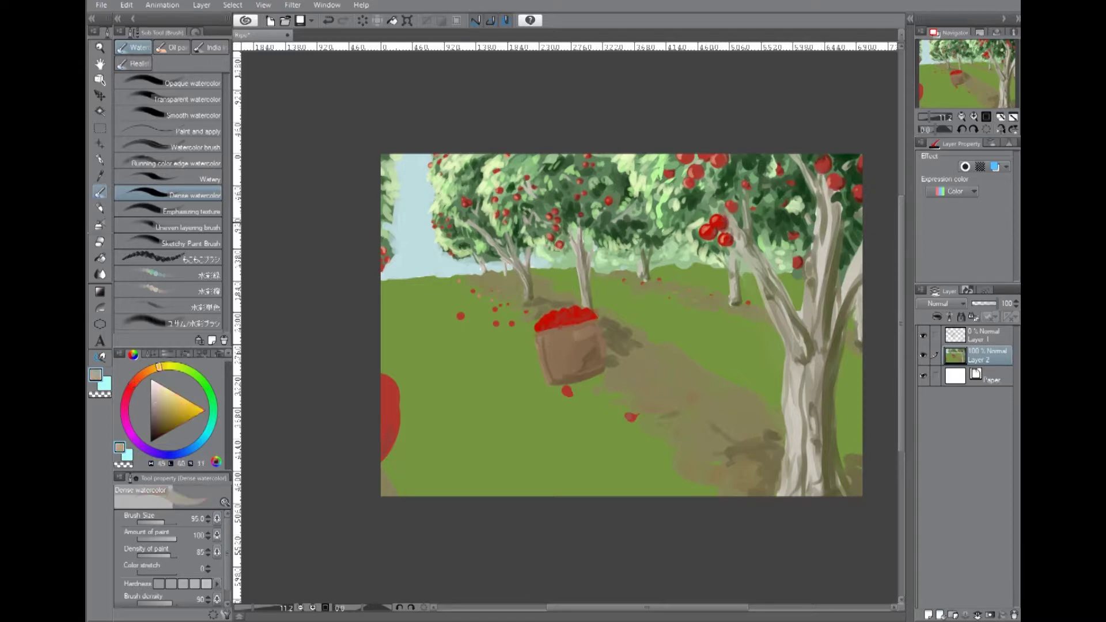
Add light red and peach highlights to the apples heaped in the basket.
left_click(724, 224, "alt")
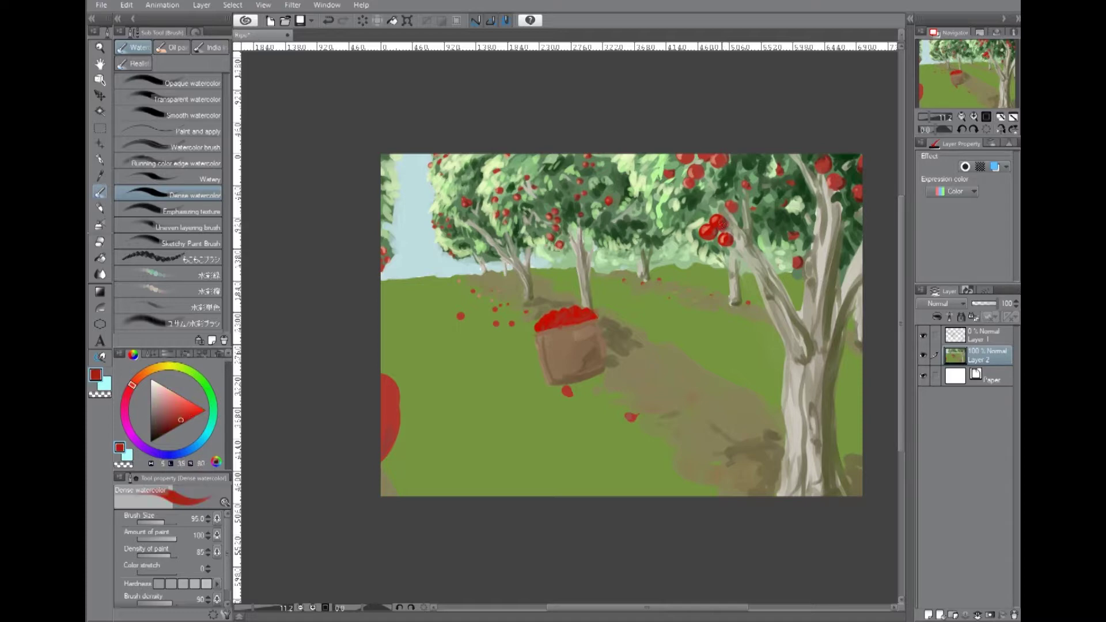
left_click(545, 317, "alt")
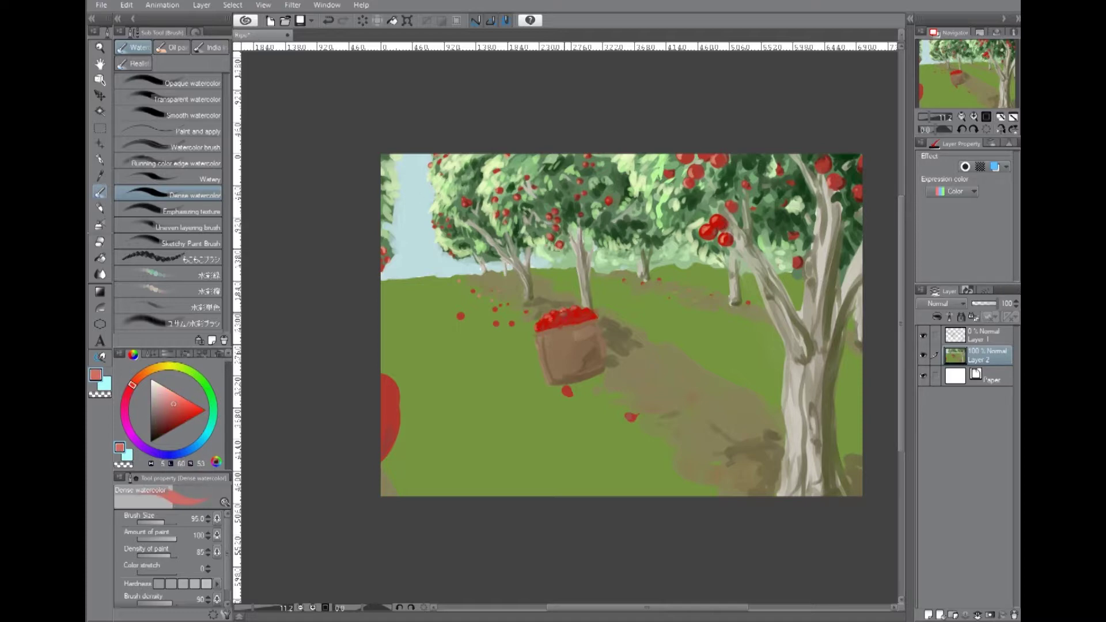
left_click(674, 254, "alt")
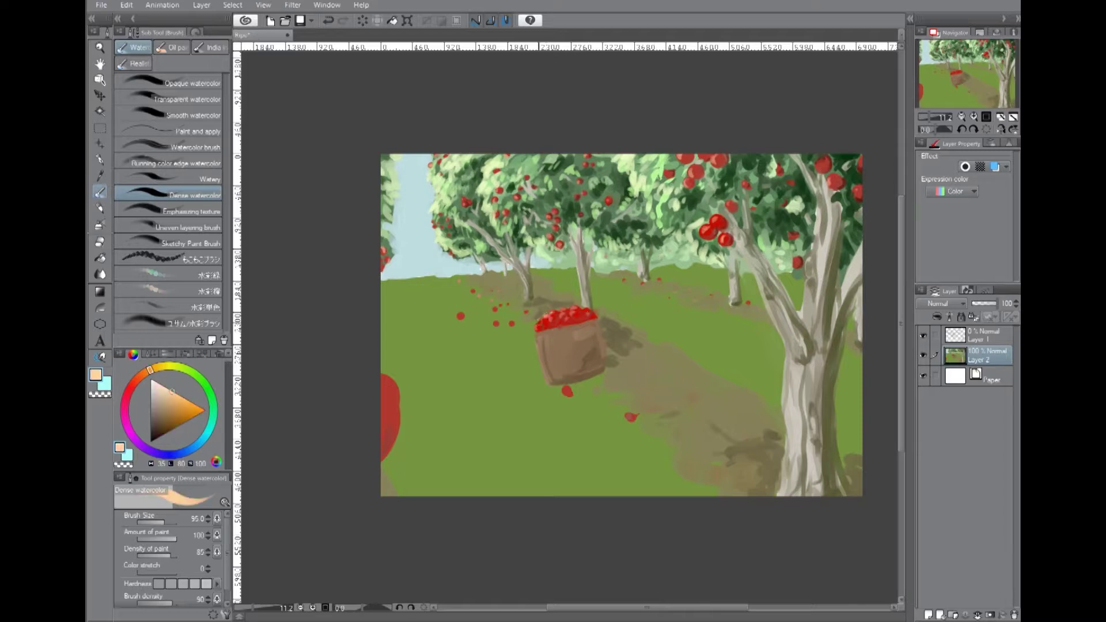
Clean up the horizon between the tree trunks with grass green and pale blue sky strokes.
left_click(658, 275, "alt")
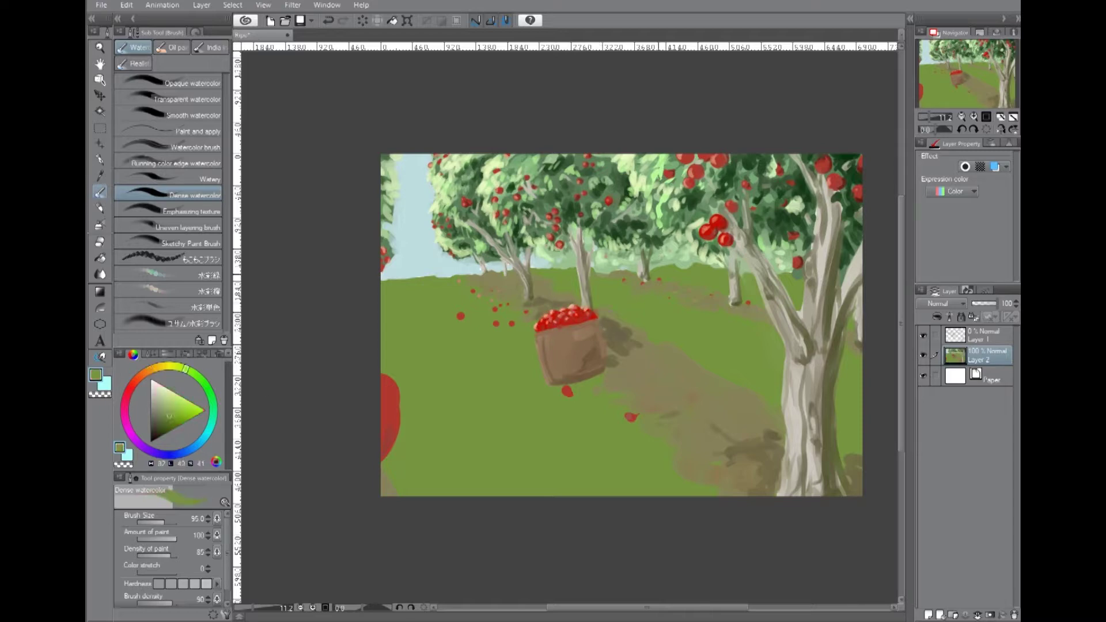
left_click(611, 269, "alt")
left_click(573, 266, "alt")
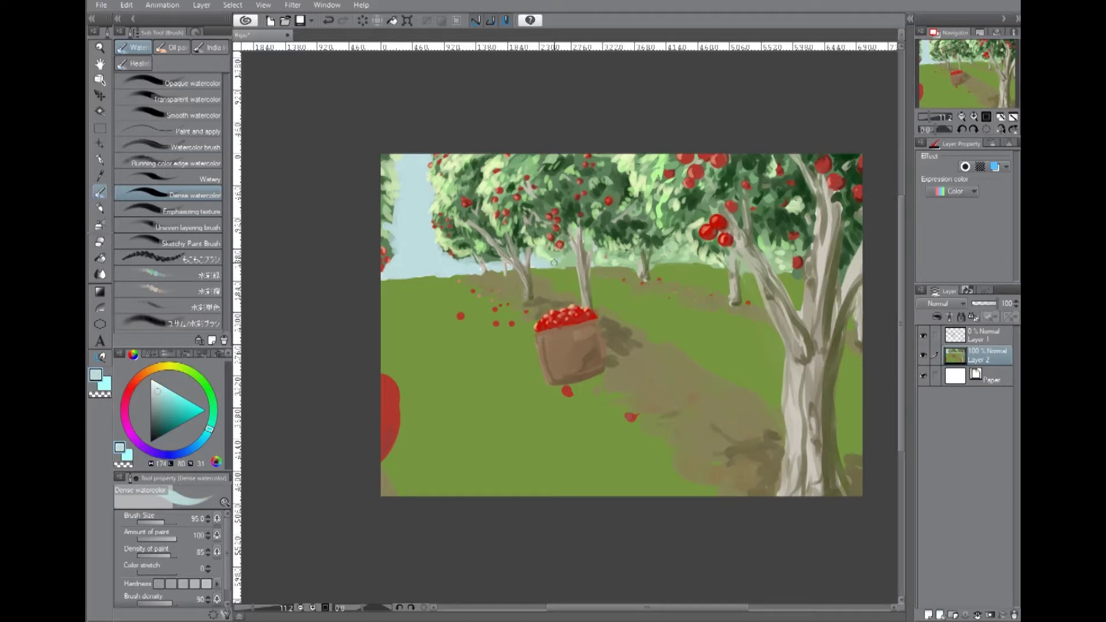
left_click(706, 269, "alt")
left_click(714, 267, "alt")
Retouch the hanging apples in the foreground and left canopies with sampled reds.
left_click(785, 260, "alt")
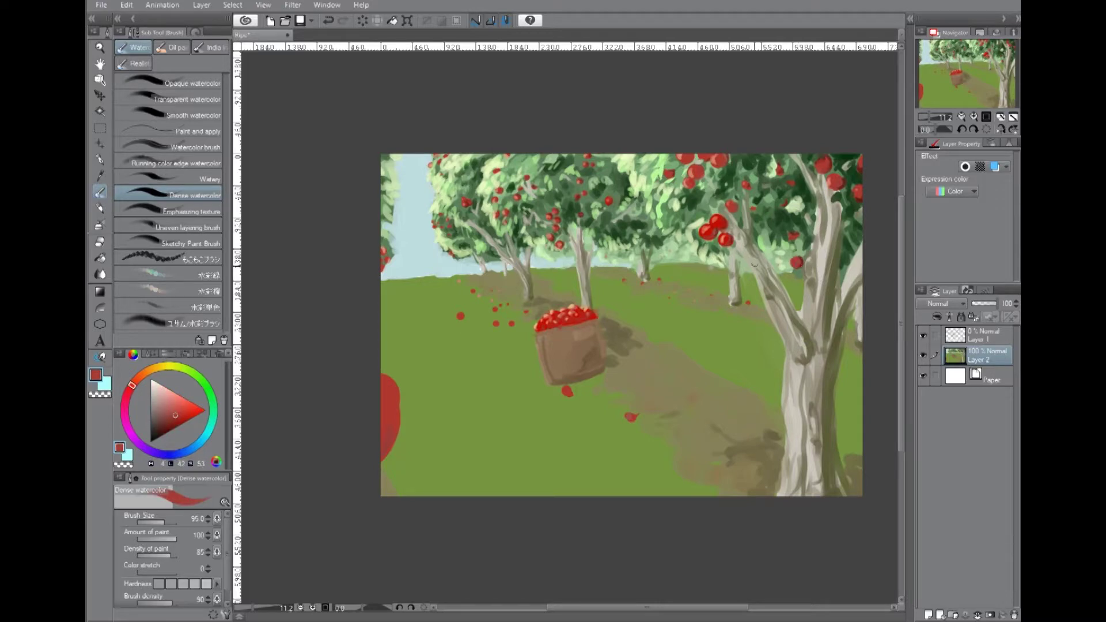
left_click(813, 203, "alt")
left_click(822, 195, "alt")
left_click(472, 185, "alt")
Scatter small red apples along the dirt path with the G-pen.
left_click(632, 416, "alt")
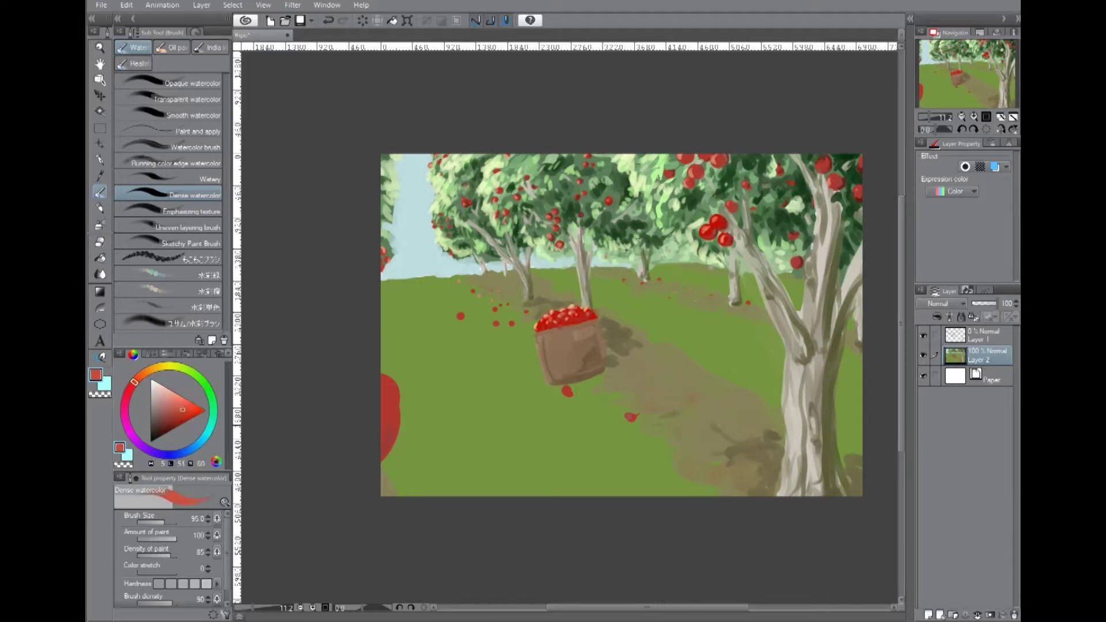
key("p")
left_click(632, 415, "alt")
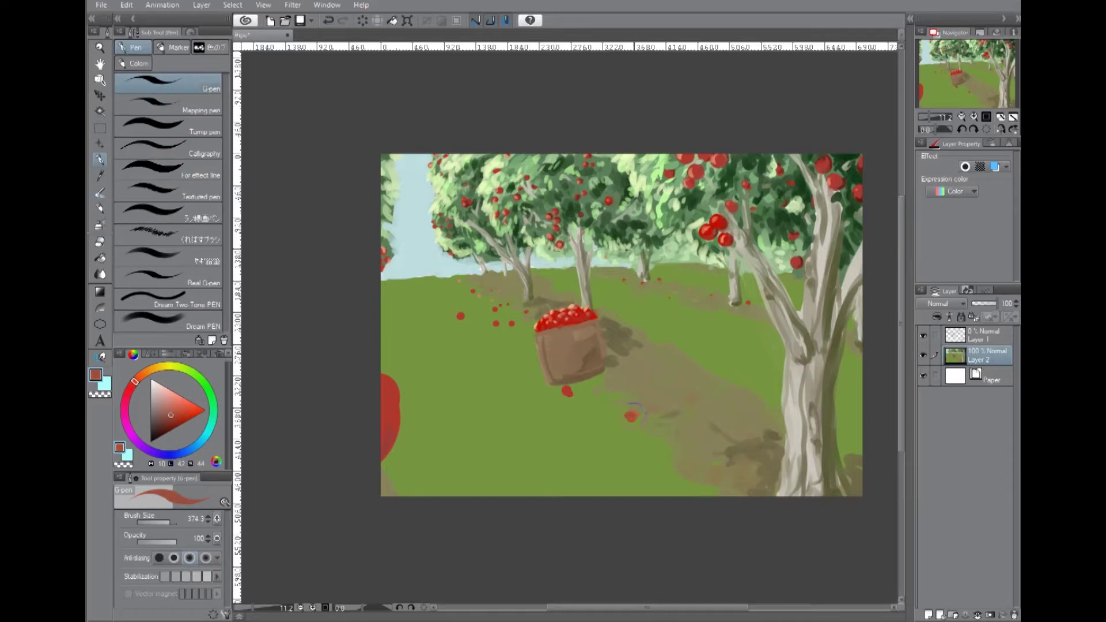
Paint dark brown watercolor shadows on the path beside the basket, under the left tree and by the foreground trunk.
key("b")
left_click(507, 280, "alt")
left_click(507, 279, "alt")
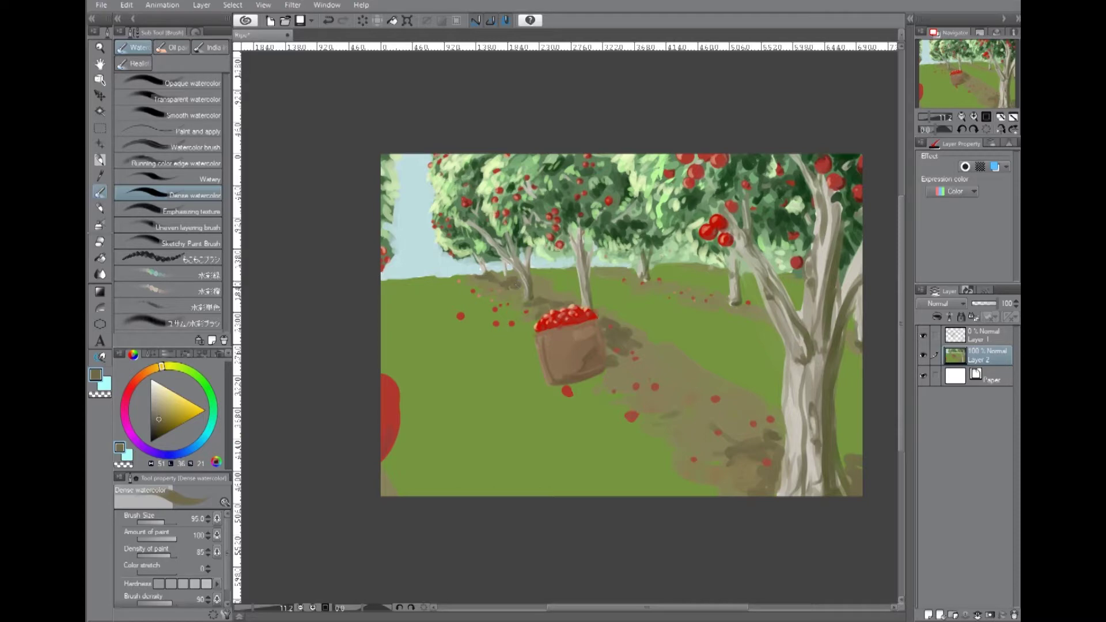
left_click_drag(611, 364, 657, 326)
left_click(615, 350, "alt")
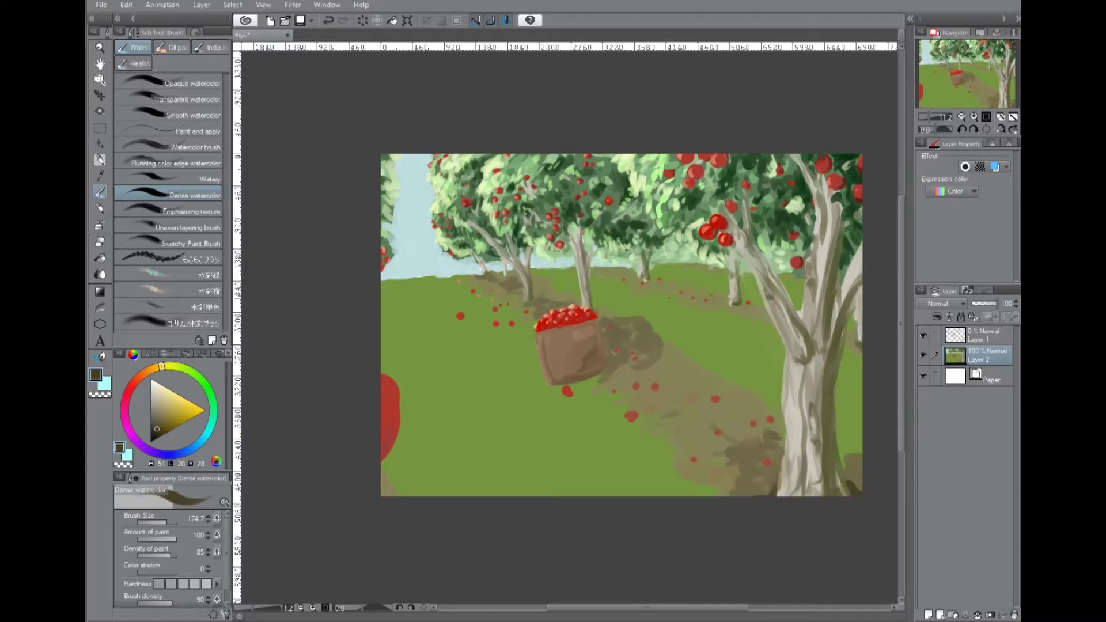
Paint brown shadow patches on the ground beneath the distant trunks and at the painting's right edge.
left_click(742, 304, "alt")
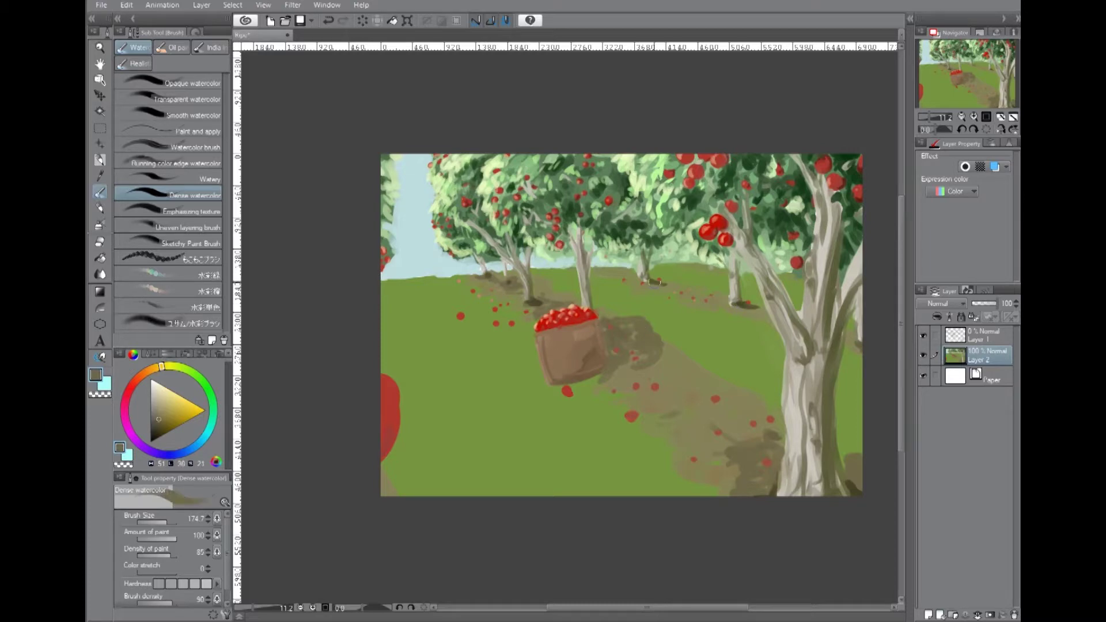
left_click_drag(735, 307, 766, 317)
left_click(856, 354, "alt")
Lay light yellow-green strokes over the grass on the left field and the slope behind the basket.
left_click(394, 484, "alt")
mouse_move(384, 282)
left_mouse_down()
mouse_move(409, 280)
mouse_move(396, 335)
mouse_move(406, 365)
mouse_move(403, 288)
mouse_move(422, 272)
mouse_move(548, 275)
left_mouse_up()
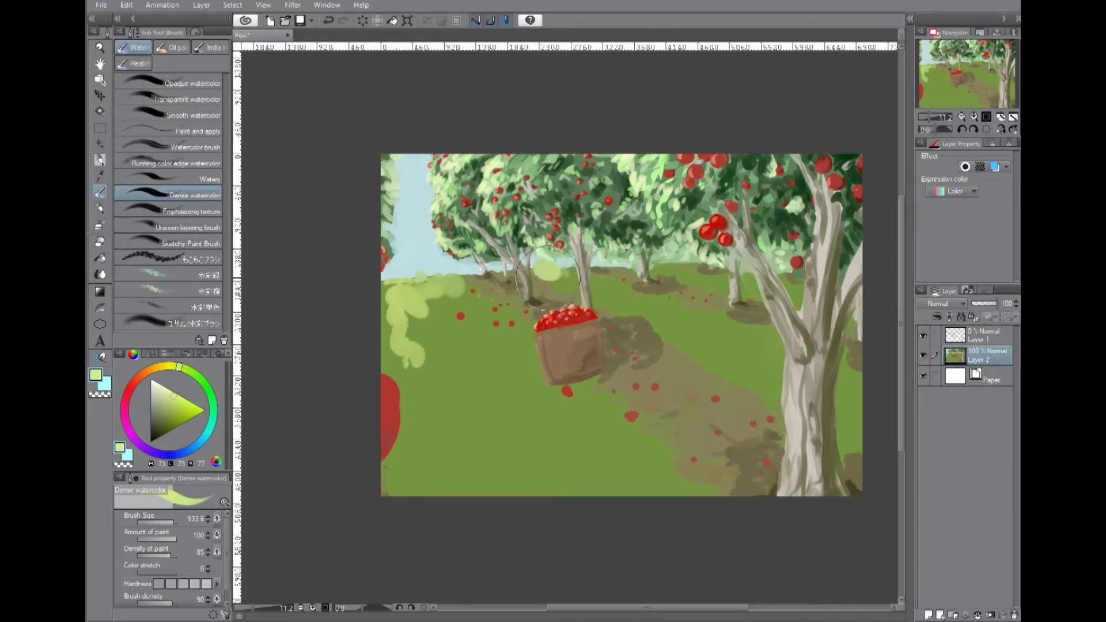
mouse_move(427, 300)
left_mouse_down()
mouse_move(524, 440)
mouse_move(492, 470)
left_mouse_up()
left_click_drag(611, 294, 654, 328)
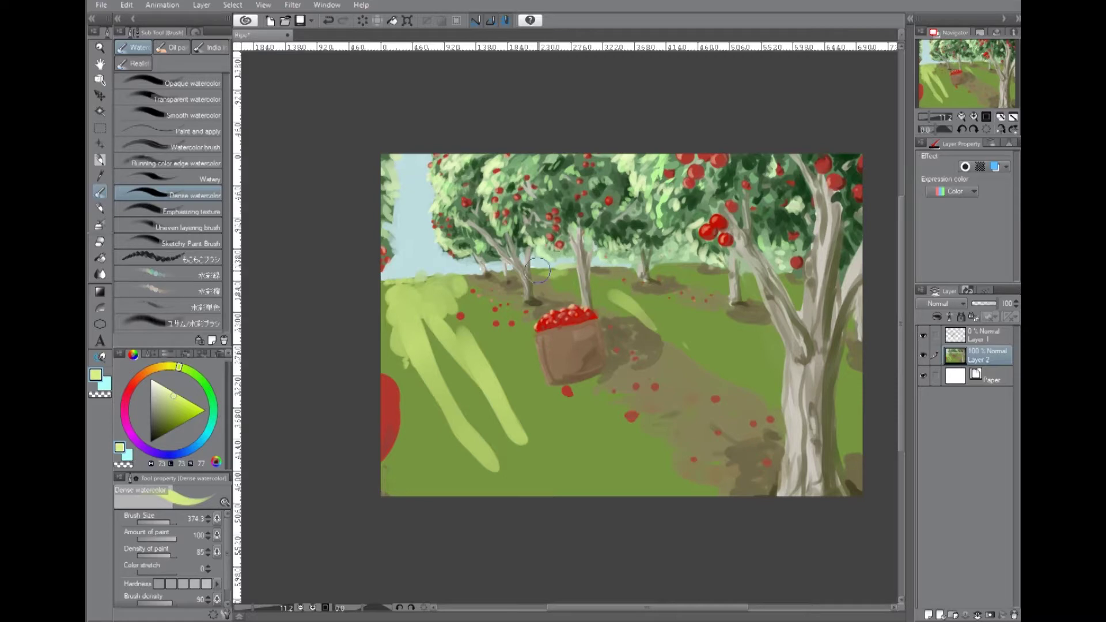
left_click_drag(539, 270, 645, 317)
left_click_drag(593, 291, 700, 328)
Add dark green grass strokes along the painting's bottom edge and shadow streaks on the right slope.
left_click(448, 496, "alt")
left_click_drag(447, 509, 660, 478)
mouse_move(767, 314)
left_mouse_down()
mouse_move(720, 331)
mouse_move(634, 305)
mouse_move(697, 351)
left_mouse_up()
left_click_drag(743, 277, 798, 291)
left_click_drag(458, 411, 562, 477)
Blend the left field's grass with sweeping strokes of sampled light and medium greens.
left_click(415, 337, "alt")
mouse_move(415, 337)
left_mouse_down()
mouse_move(425, 411)
mouse_move(507, 375)
left_mouse_up()
left_click(490, 461, "alt")
left_click_drag(453, 413, 587, 449)
left_click_drag(438, 489, 392, 403)
mouse_move(398, 354)
left_mouse_down()
mouse_move(410, 469)
mouse_move(387, 343)
mouse_move(397, 311)
mouse_move(454, 276)
mouse_move(483, 277)
mouse_move(473, 340)
left_mouse_up()
left_click(507, 427, "alt")
mouse_move(714, 496)
left_mouse_down()
mouse_move(454, 397)
mouse_move(495, 363)
left_mouse_up()
Darken the foreground grass below the basket and in the lower-left corner with olive-green strokes.
left_click(453, 397, "alt")
left_click_drag(415, 461, 554, 415)
left_click_drag(479, 473, 571, 421)
mouse_move(432, 375)
left_mouse_down()
mouse_move(563, 472)
mouse_move(638, 469)
left_mouse_up()
left_click(638, 469, "alt")
left_click(564, 461, "alt")
left_click_drag(563, 462, 536, 438)
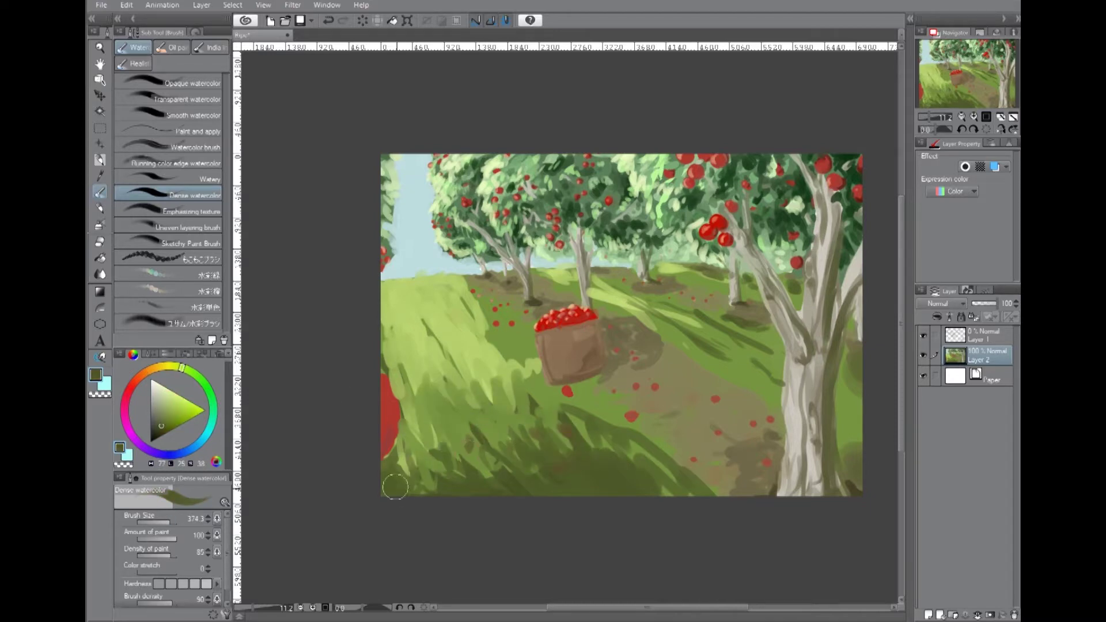
left_click_drag(402, 492, 444, 461)
Soften the sunlit grass on the left hillside with short light green dabs.
left_click(504, 357, "alt")
mouse_move(507, 360)
left_mouse_down()
mouse_move(503, 333)
mouse_move(521, 312)
mouse_move(478, 282)
mouse_move(496, 323)
left_mouse_up()
left_click(489, 306, "alt")
mouse_move(370, 316)
left_mouse_down()
mouse_move(446, 322)
mouse_move(398, 369)
mouse_move(450, 352)
mouse_move(484, 299)
left_mouse_up()
Cover the foreground grass with rounded medium and dark green dabs from the lower-left corner to the path.
left_click(533, 405, "alt")
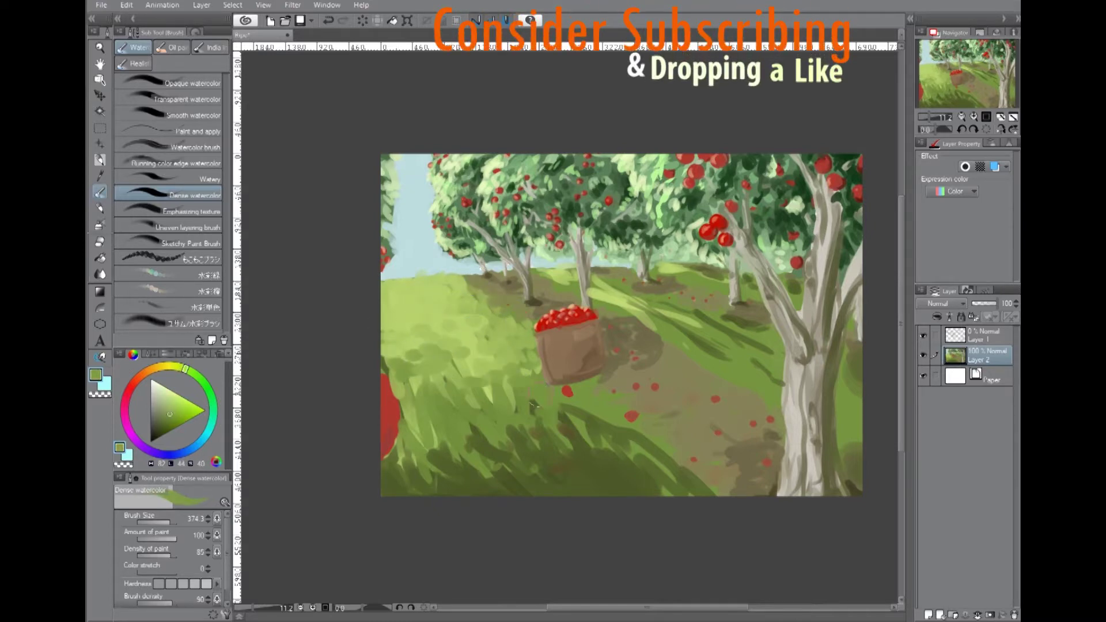
left_click(388, 490, "alt")
mouse_move(388, 490)
left_mouse_down()
mouse_move(499, 470)
mouse_move(582, 425)
mouse_move(706, 488)
mouse_move(663, 438)
mouse_move(599, 403)
mouse_move(548, 395)
mouse_move(634, 387)
left_mouse_up()
left_click(662, 438, "alt")
Paint a dark green shadow on the ground directly beneath the basket, covering the apple there.
left_click(569, 394, "alt")
left_click(585, 410, "alt")
mouse_move(562, 397)
left_mouse_down()
mouse_move(589, 374)
mouse_move(576, 391)
mouse_move(608, 384)
mouse_move(568, 388)
mouse_move(602, 374)
mouse_move(573, 384)
mouse_move(614, 379)
mouse_move(626, 395)
mouse_move(588, 386)
left_mouse_up()
left_click(577, 392, "alt")
left_click(599, 380, "alt")
left_click(594, 398, "alt")
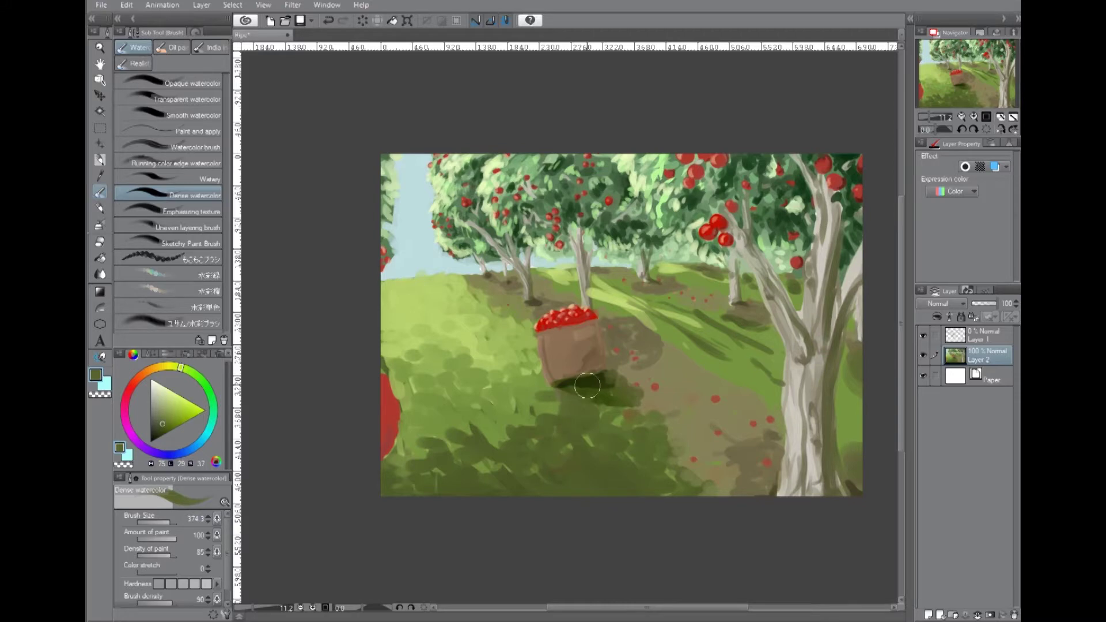
Dab the darkest green over the shaded foreground grass along the painting's bottom edge.
left_click(587, 386, "alt")
left_click_drag(622, 493, 723, 501)
mouse_move(680, 472)
left_mouse_down()
mouse_move(420, 499)
mouse_move(536, 493)
left_mouse_up()
left_click_drag(582, 432, 617, 479)
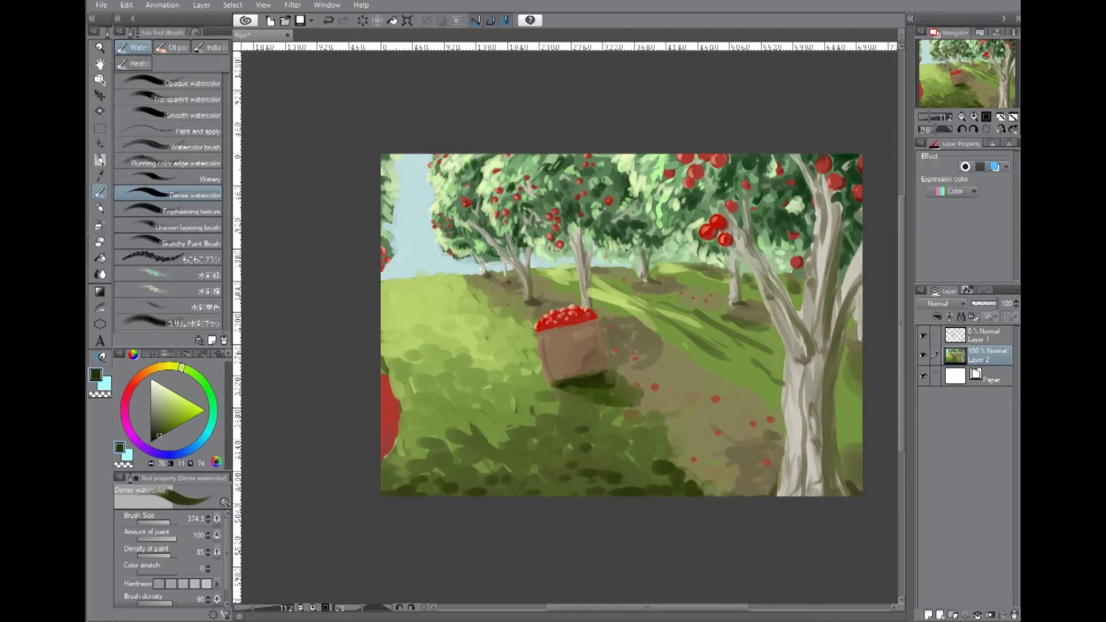
Scatter bright and dark red fallen apples over the shaded foreground grass and the dirt path.
left_click(389, 415, "alt")
left_click(482, 477)
left_click(554, 443)
left_click(617, 493)
left_click(616, 455)
left_click(750, 453)
left_click(740, 485)
left_click(709, 466)
left_click(657, 410)
left_click(713, 399)
left_click(724, 446)
left_click(772, 466)
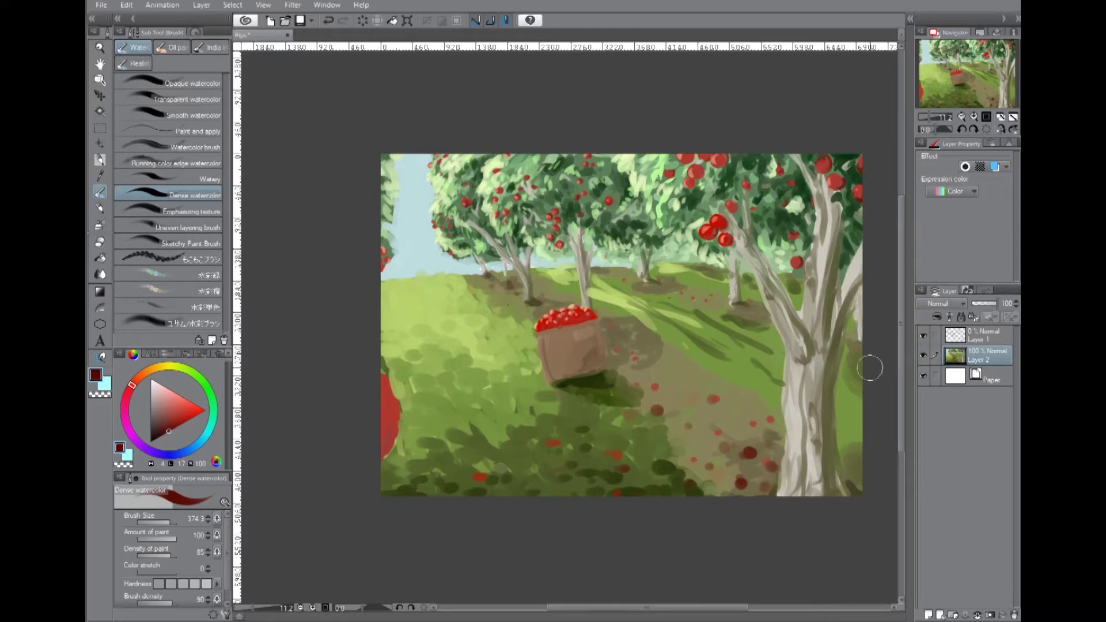
Paint fine yellow-green grass strokes over the sunlit left hill and foreground with the Dense watercolor brush at size 70.
left_click(672, 490, "alt")
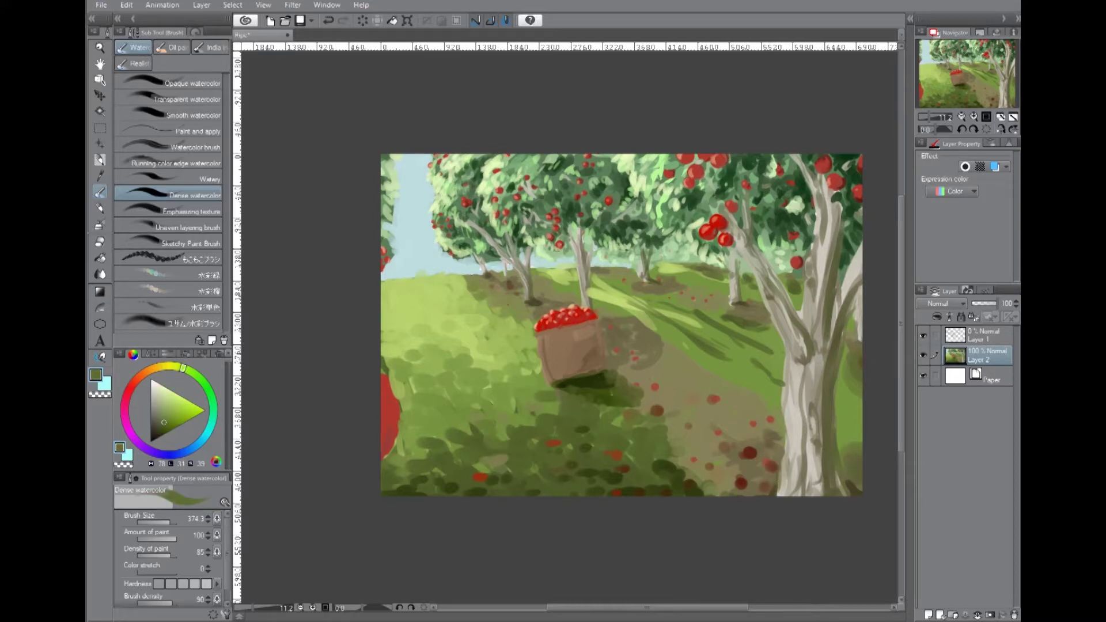
left_click(464, 281, "alt")
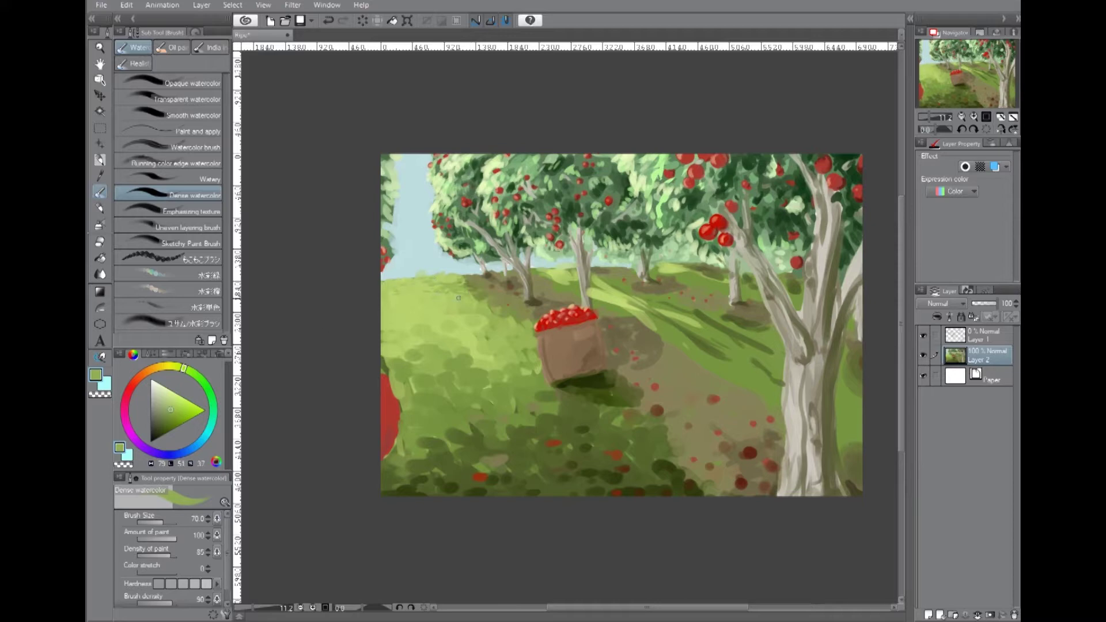
left_click(401, 283, "alt")
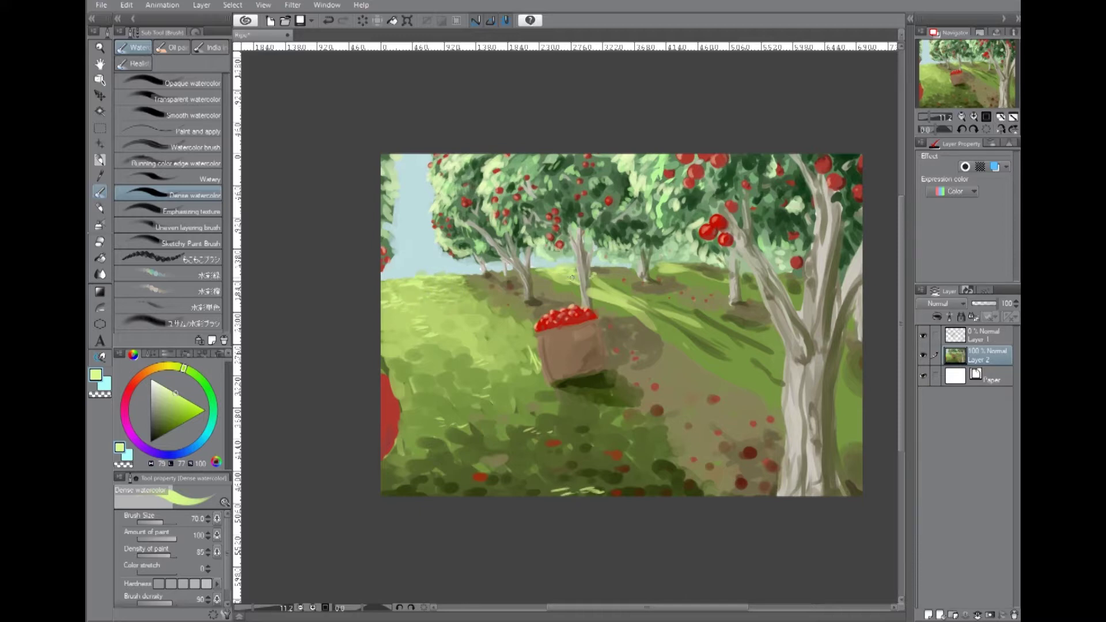
left_click(415, 290, "alt")
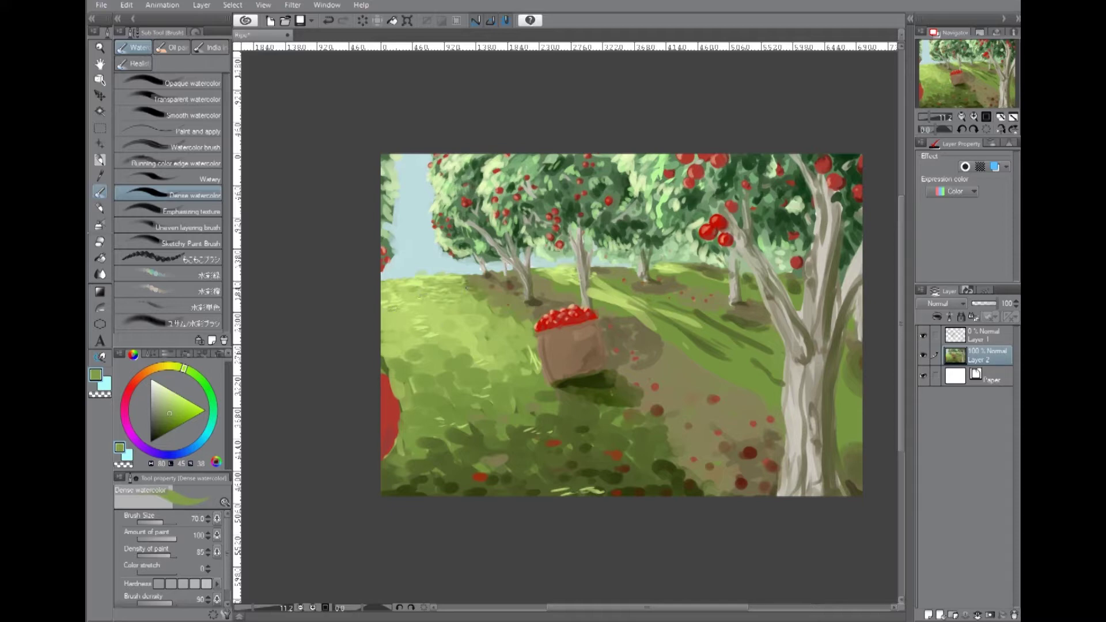
Paint a broken olive-green shadow across the hill grass below and left of the leftmost tree.
left_click(467, 285, "alt")
left_click_drag(444, 283, 451, 292)
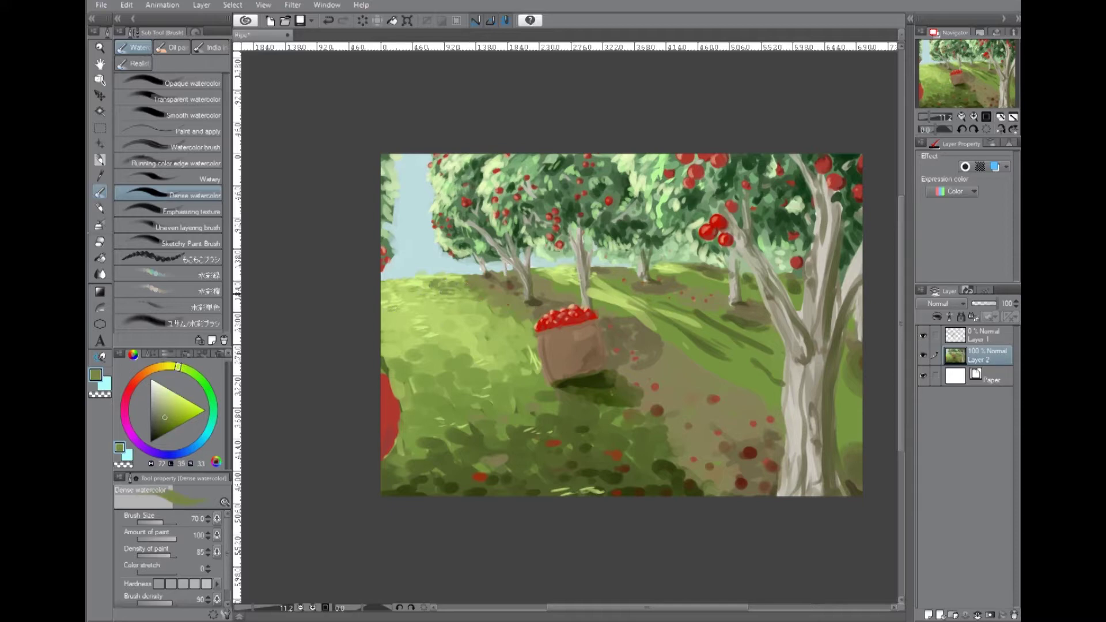
mouse_move(444, 324)
left_mouse_down()
mouse_move(503, 309)
mouse_move(493, 329)
mouse_move(512, 316)
left_mouse_up()
left_click(496, 297, "alt")
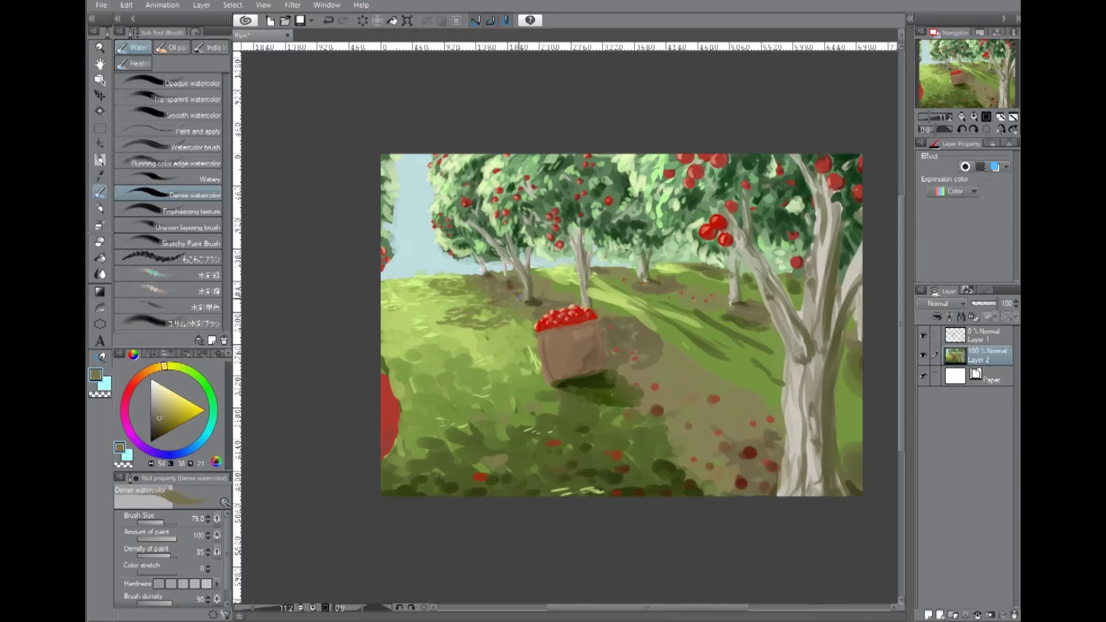
left_click(472, 306, "alt")
Break up the hill's shadow with pale yellow-green and mid-green grass strokes reaching down to the basket.
left_click(435, 318, "alt")
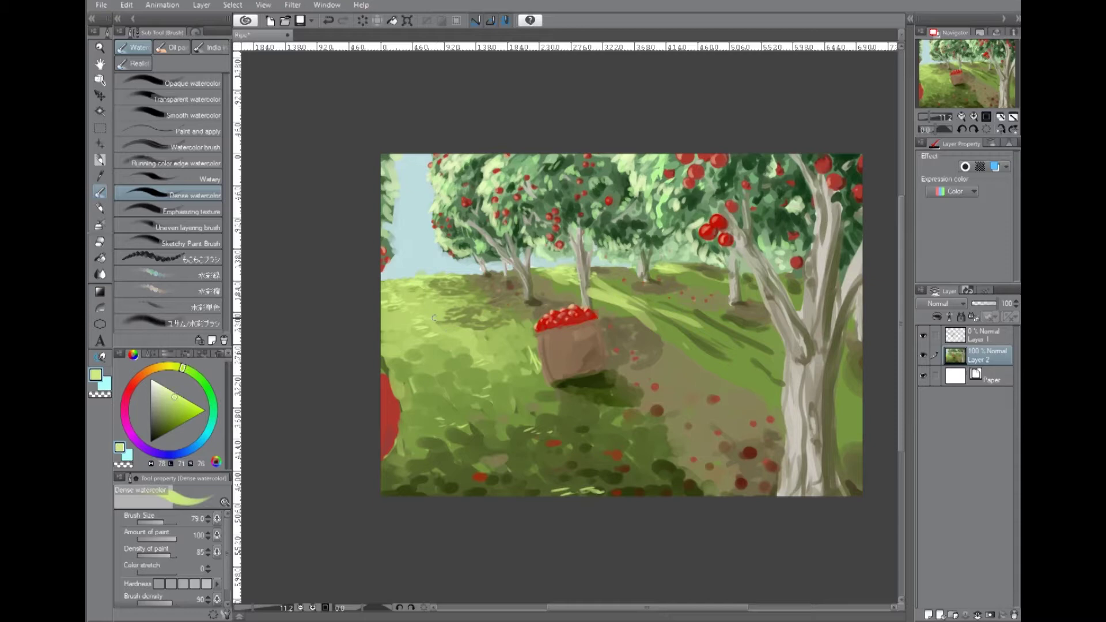
left_click(413, 313, "alt")
mouse_move(395, 313)
left_mouse_down()
mouse_move(420, 331)
mouse_move(517, 332)
mouse_move(495, 351)
mouse_move(523, 334)
mouse_move(495, 341)
mouse_move(527, 351)
left_mouse_up()
left_click(469, 295, "alt")
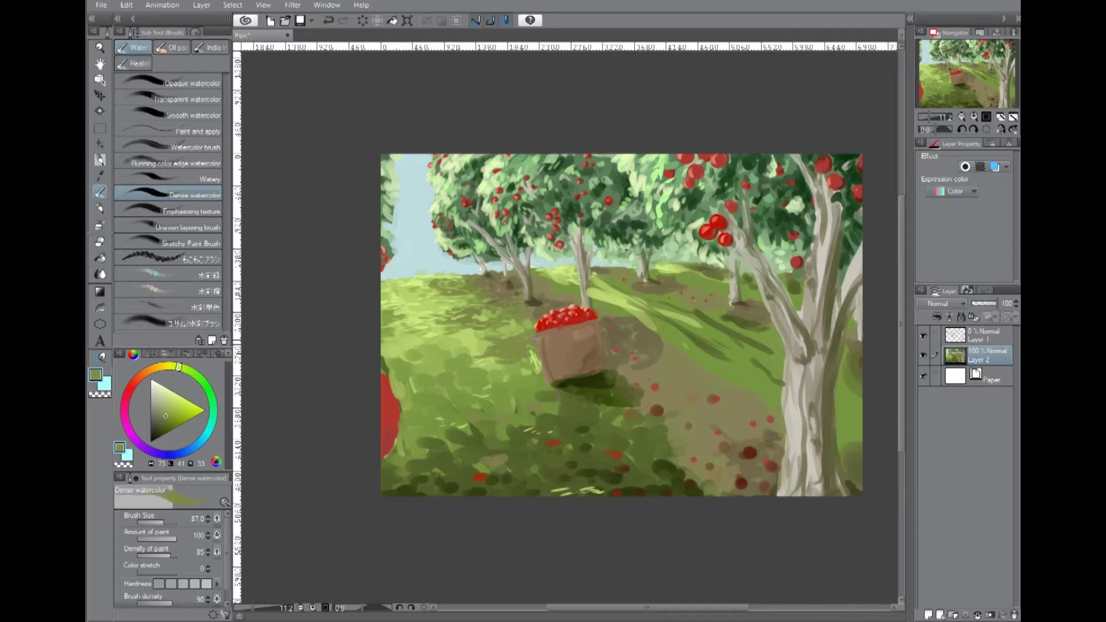
left_click(537, 328, "alt")
left_click(387, 281, "alt")
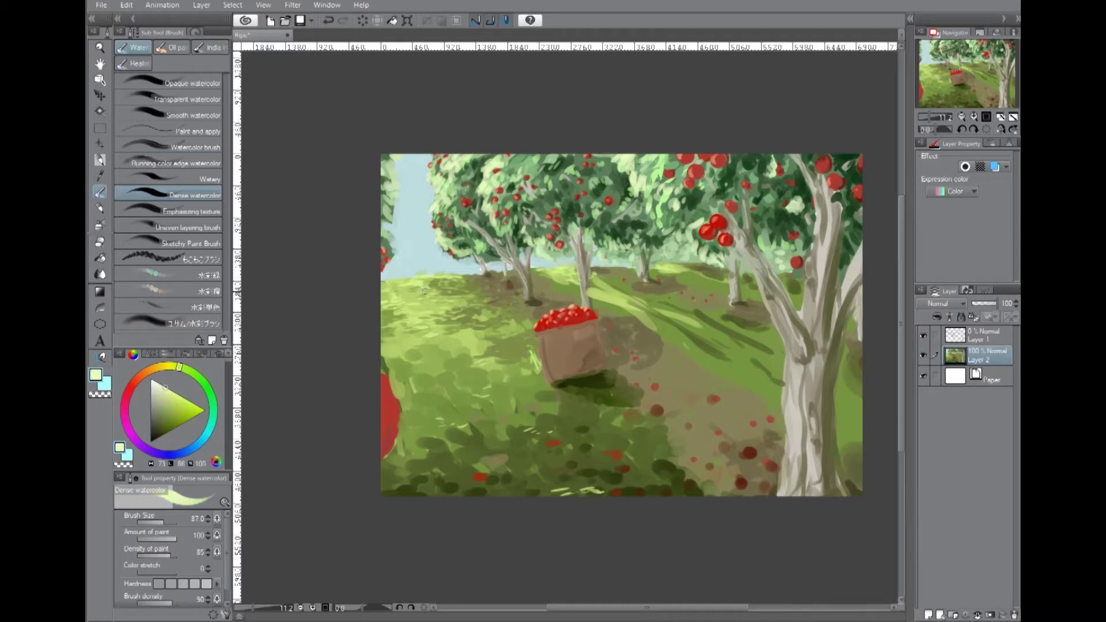
Blend sampled dirt browns and greens around the leftmost tree's base and along the grass beside the basket.
left_click(519, 291, "alt")
left_click(514, 300, "alt")
left_click(504, 288, "alt")
left_click(515, 294, "alt")
left_click(486, 286, "alt")
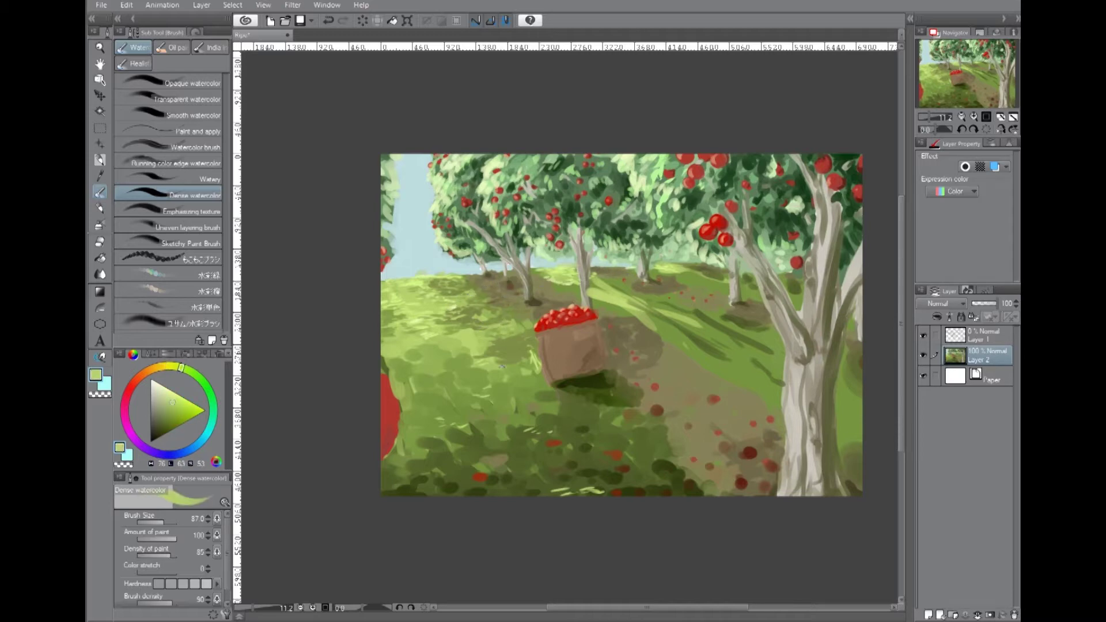
Dapple the grass between the right-hand trees with light green spots and the dirt path with pale tan sunlight.
left_click(562, 279, "alt")
left_click(599, 279, "alt")
left_click(631, 298, "alt")
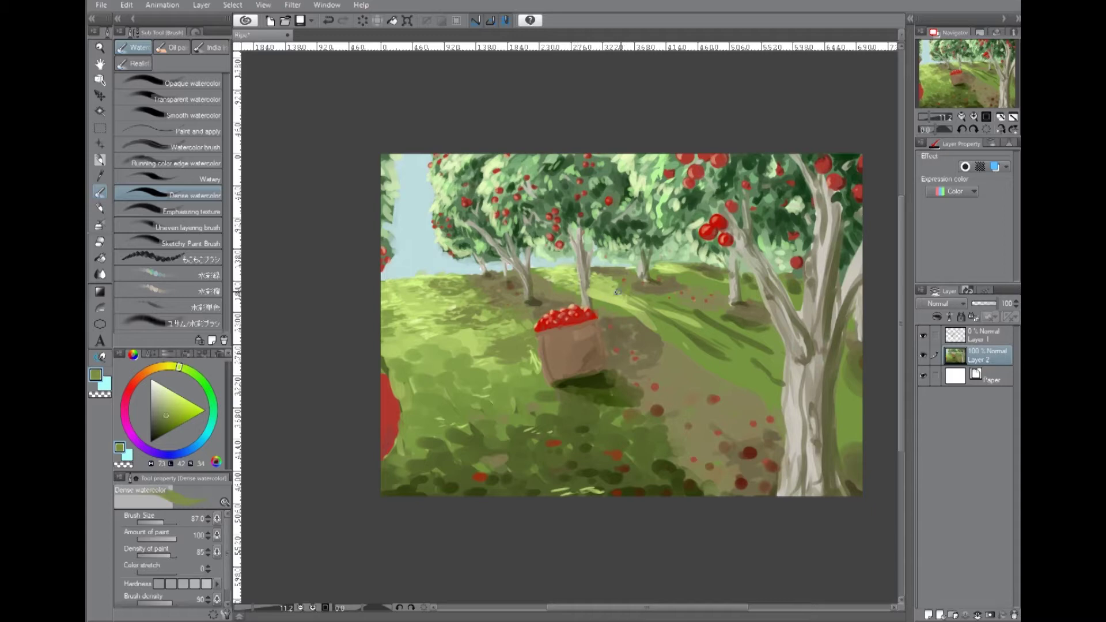
left_click(610, 299, "alt")
left_click(610, 300, "alt")
left_click(605, 297, "alt")
left_click(611, 300, "alt")
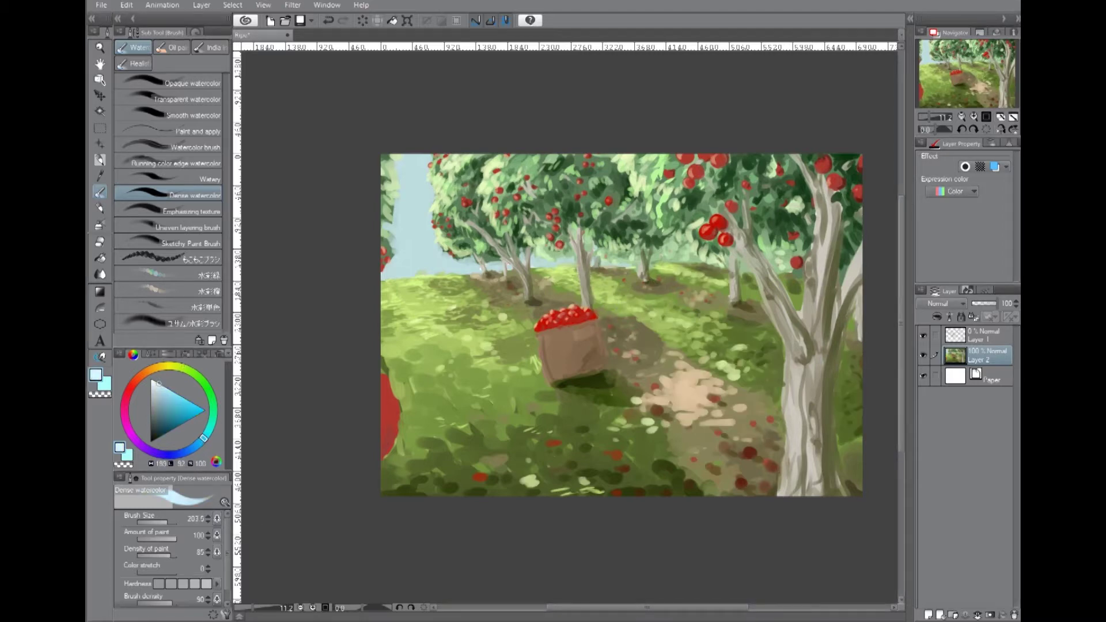
Paint white clouds in the sky gap and along the horizon with the Dense watercolor brush at size 203.5.
mouse_move(415, 148)
left_mouse_down()
mouse_move(392, 226)
mouse_move(414, 219)
mouse_move(419, 247)
mouse_move(404, 265)
mouse_move(439, 262)
mouse_move(399, 265)
mouse_move(403, 213)
mouse_move(410, 259)
mouse_move(426, 167)
mouse_move(408, 169)
mouse_move(432, 220)
left_mouse_up()
mouse_move(421, 268)
left_mouse_down()
mouse_move(496, 265)
mouse_move(446, 278)
mouse_move(535, 261)
left_mouse_up()
left_click(496, 266, "alt")
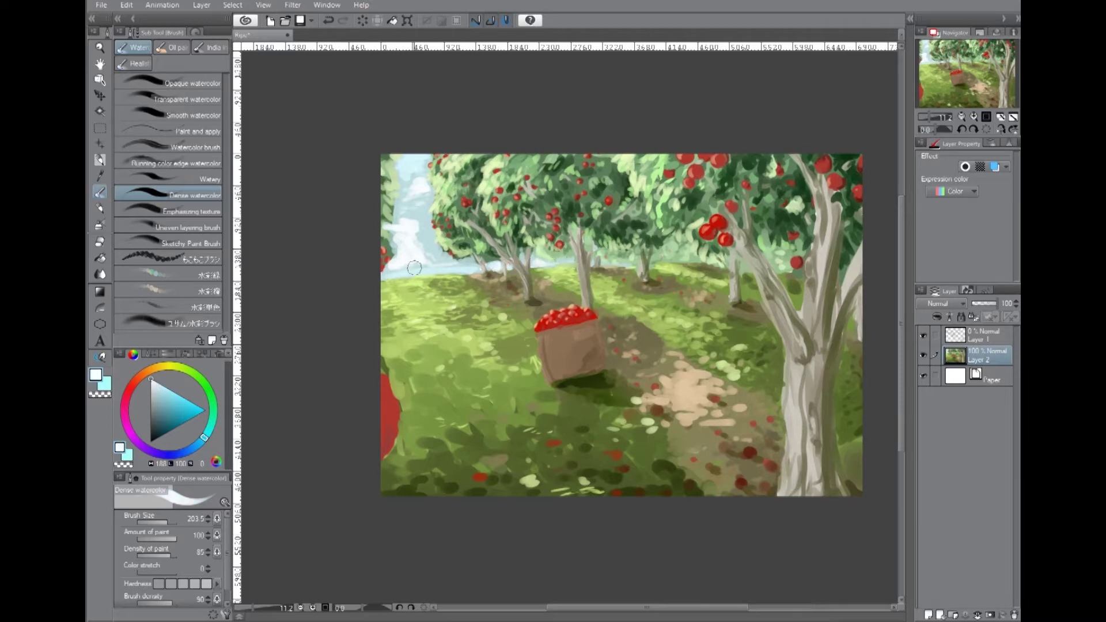
left_click(406, 178, "alt")
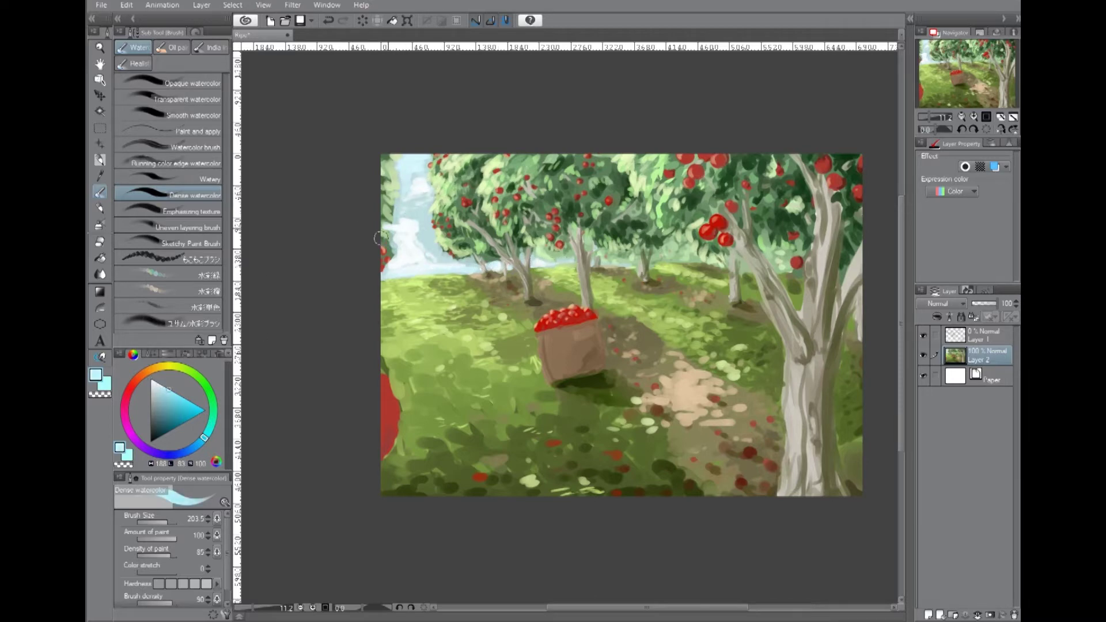
left_click(404, 157, "alt")
left_click_drag(410, 212, 411, 245)
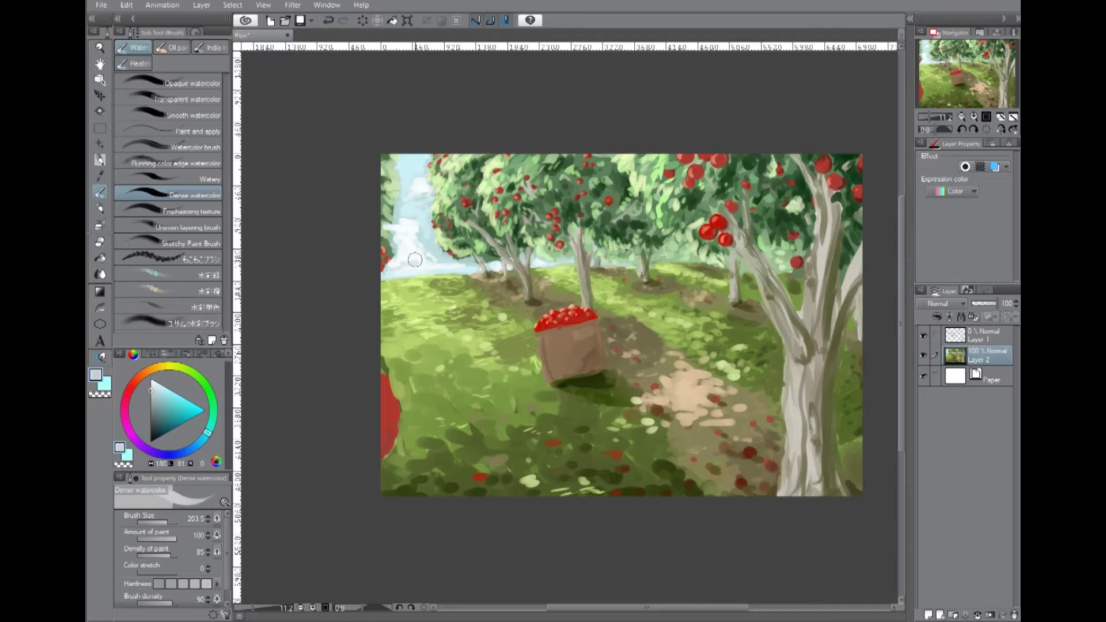
Shade the clouds with soft grey and define their edges with pale blue sky color.
left_click(418, 263, "alt")
left_click(419, 264, "alt")
left_click(402, 234, "alt")
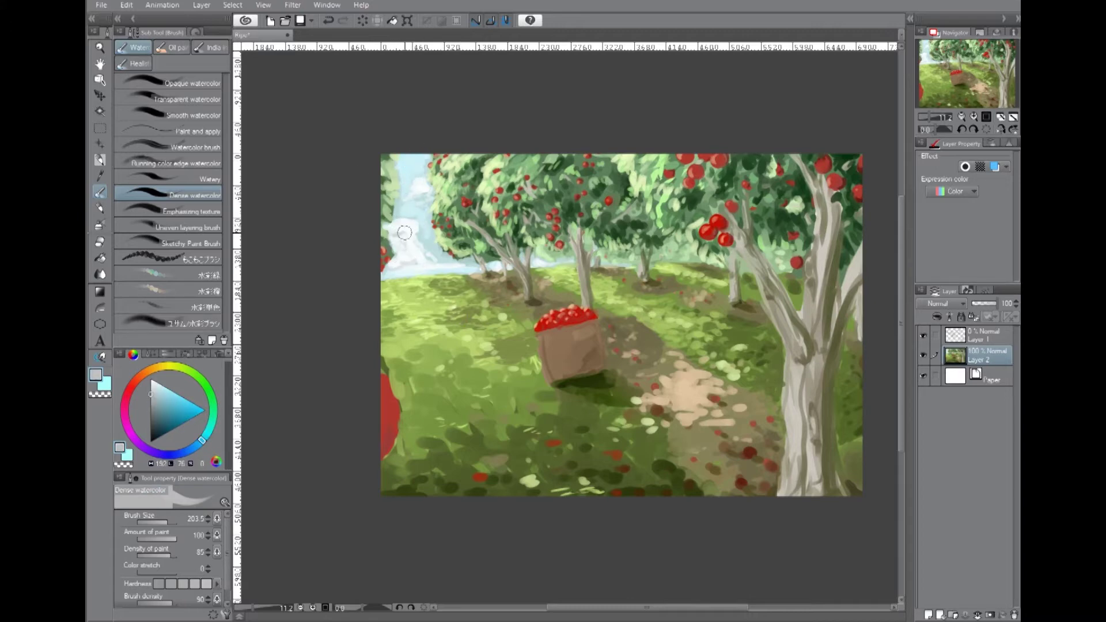
left_click(419, 194, "alt")
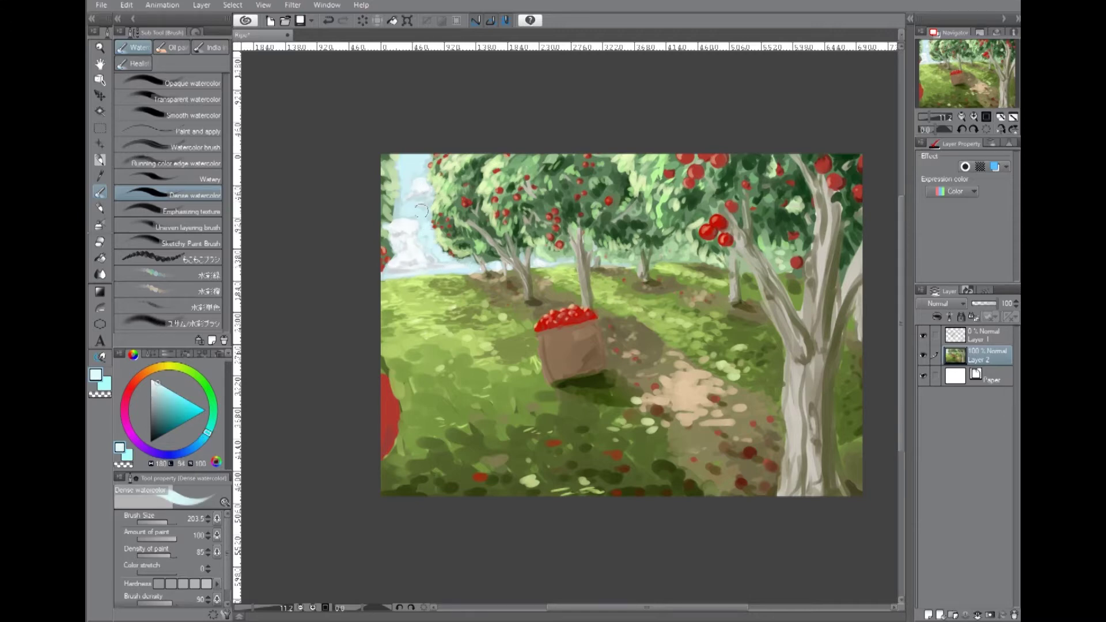
left_click(456, 271, "alt")
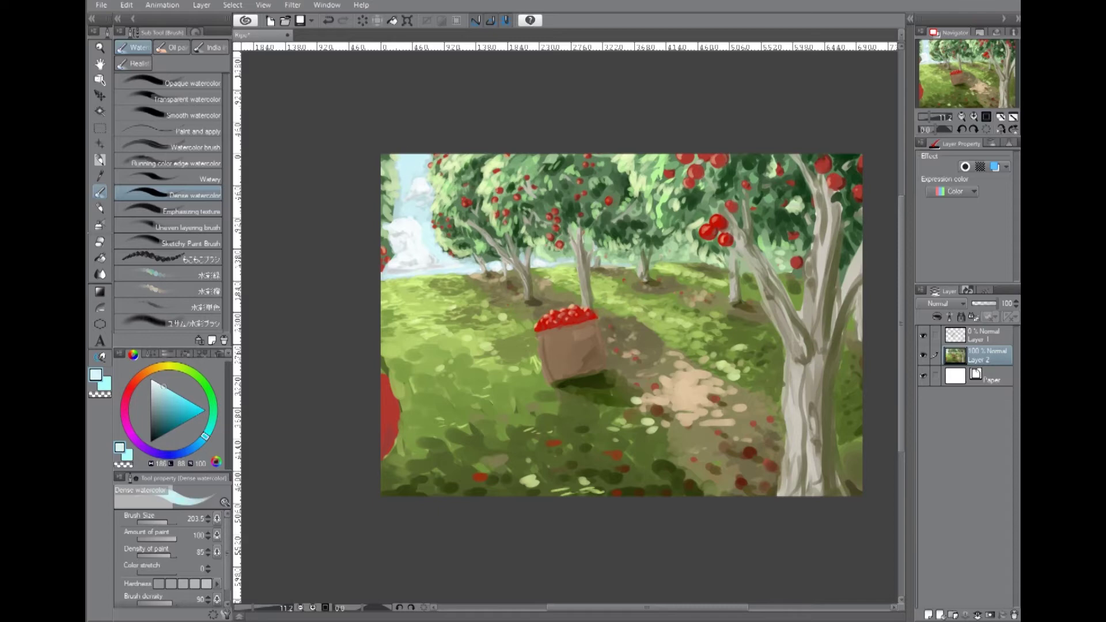
left_click(424, 217, "alt")
Touch up the apples and pale green leaves of the tree at the painting's left edge.
left_click(385, 262, "alt")
left_click(387, 268, "alt")
left_click(385, 248, "alt")
key("bracketright")
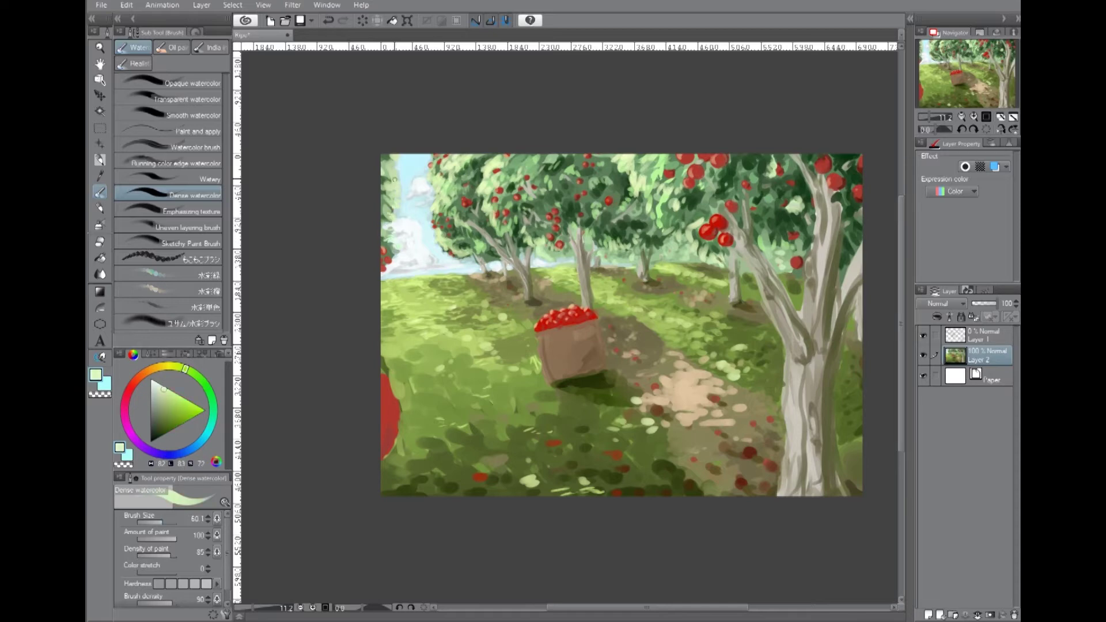
Warm the cloud highlights with pale cream using a brush size of 174.7.
left_click(406, 229, "alt")
key("bracketright")
key("bracketright")
key("bracketright")
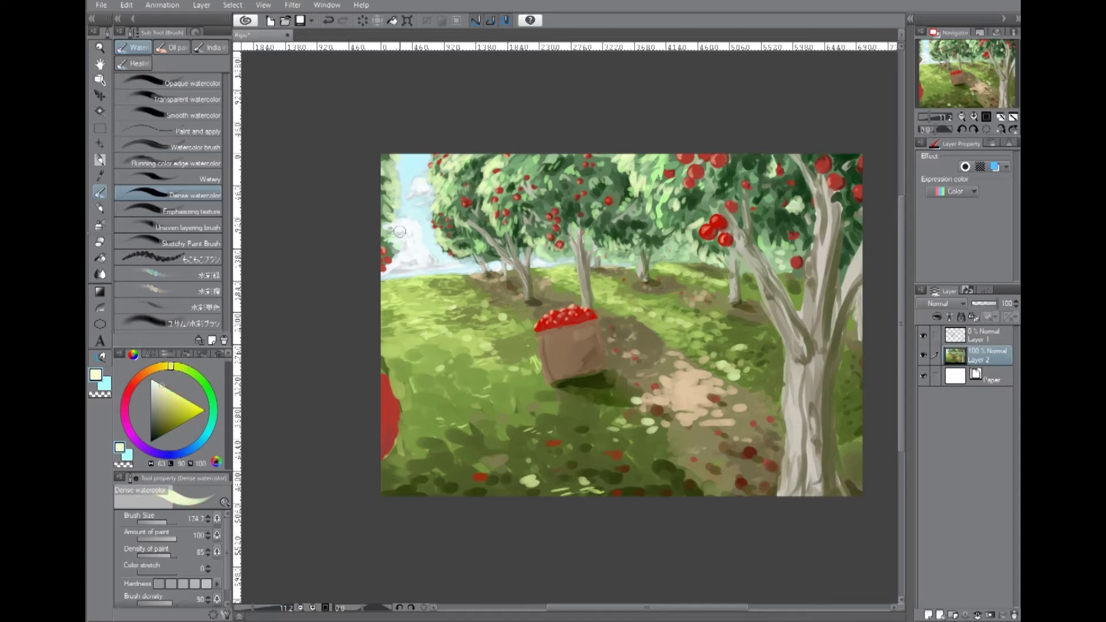
Round out the basket and add darker brown shading and weave marks to its side.
left_click(545, 339, "alt")
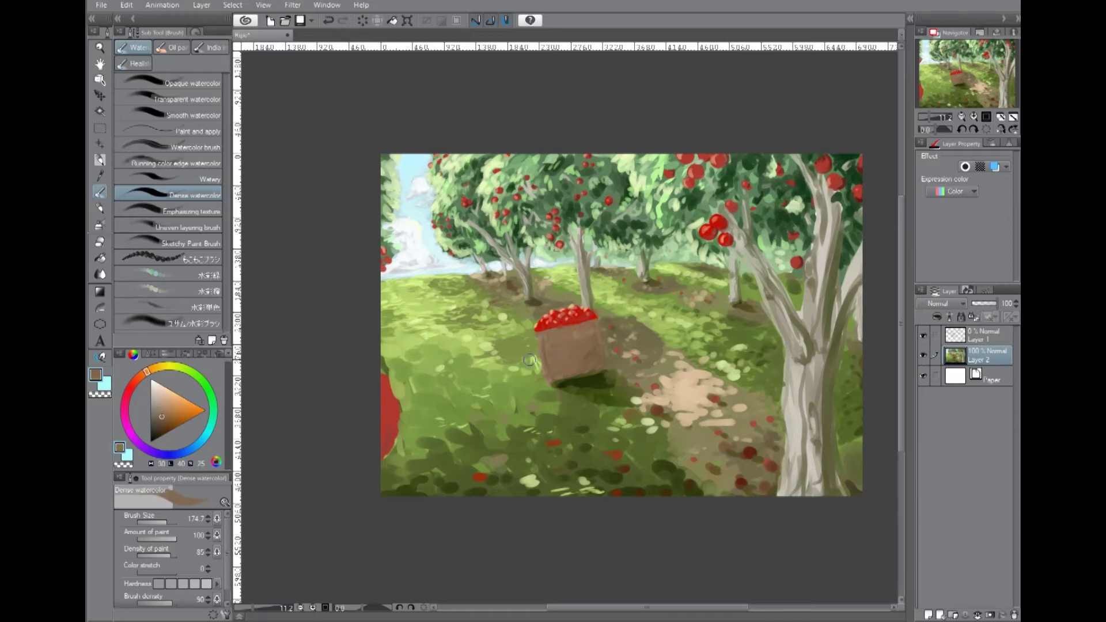
left_click(585, 366, "alt")
mouse_move(597, 339)
left_mouse_down()
mouse_move(599, 369)
mouse_move(581, 373)
left_mouse_up()
Shade the large apple at the left edge with darker red and texture it with the Emphasizing texture brush.
left_click(392, 387, "alt")
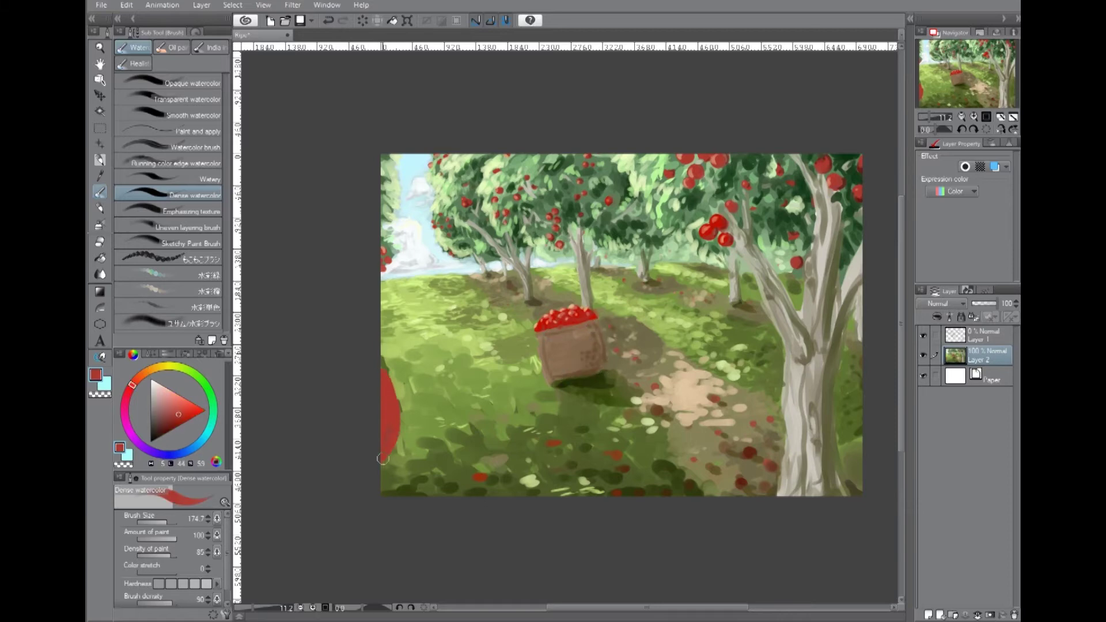
left_click(390, 432, "alt")
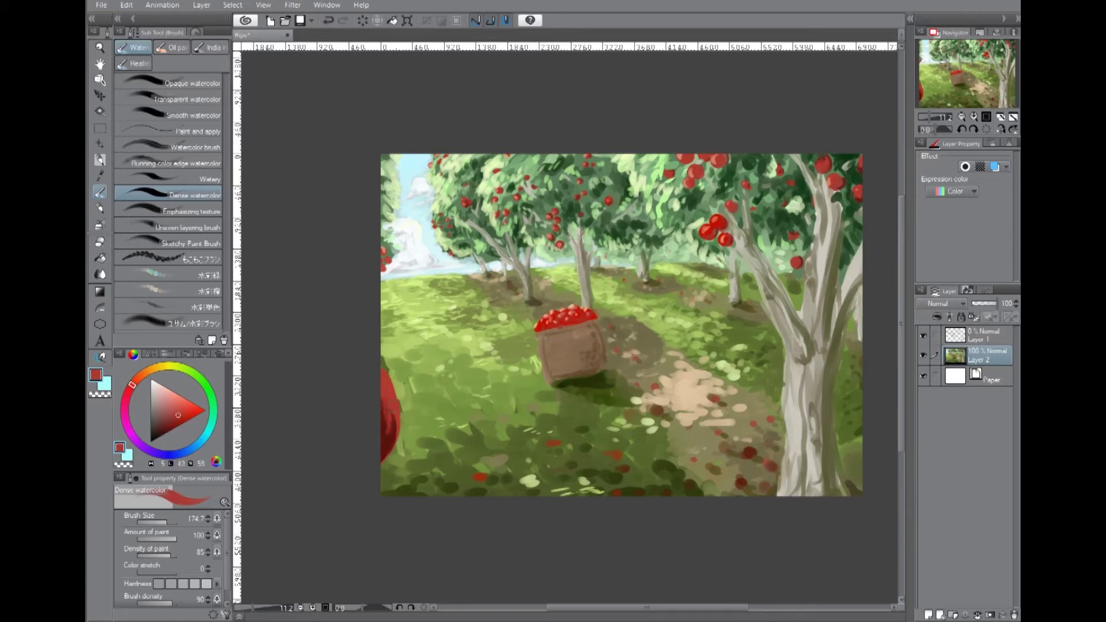
key("period")
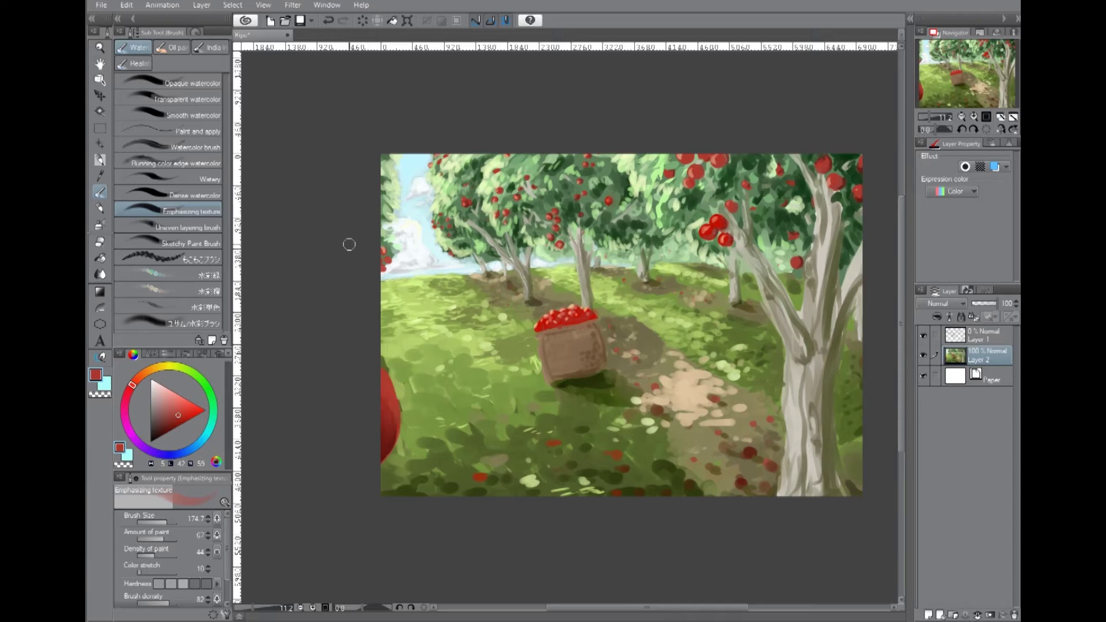
Paint a warm tan highlight along the basket's left side with the Dense watercolor brush.
key("comma")
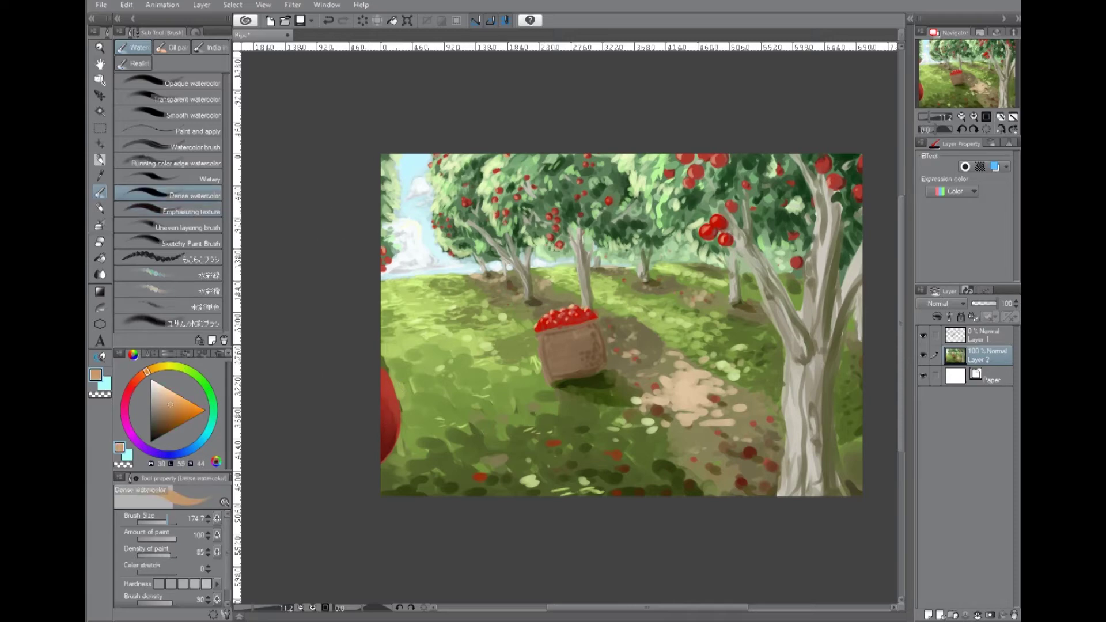
left_click_drag(537, 346, 537, 338)
Add cream highlights along the left edge of the large tree's branch and trunk at brush size 110.6.
left_click(555, 309, "alt")
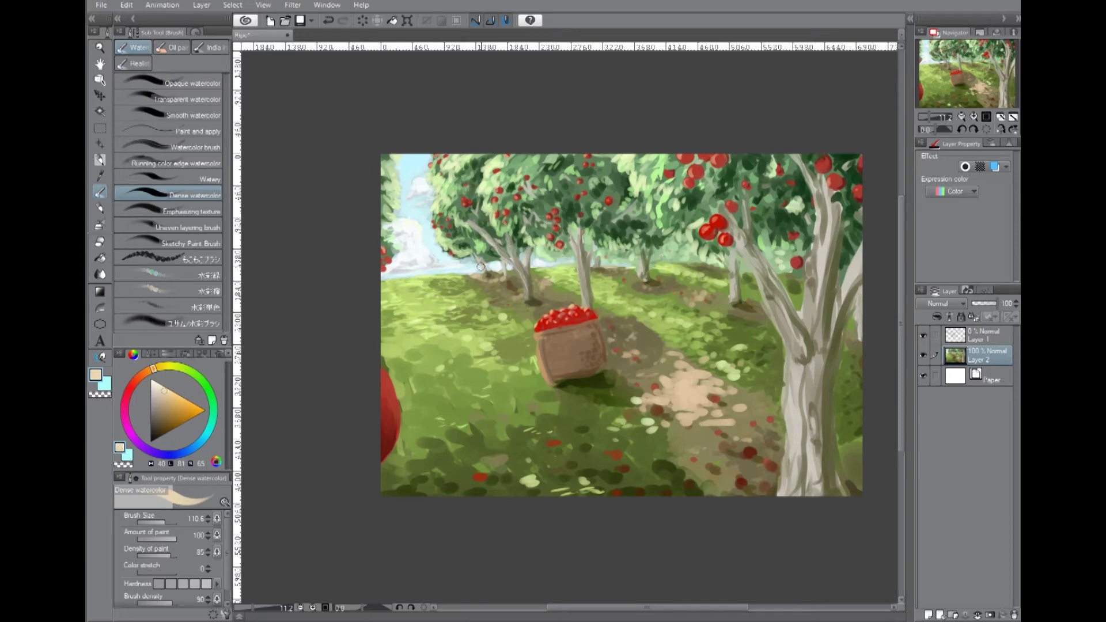
left_click_drag(735, 252, 773, 322)
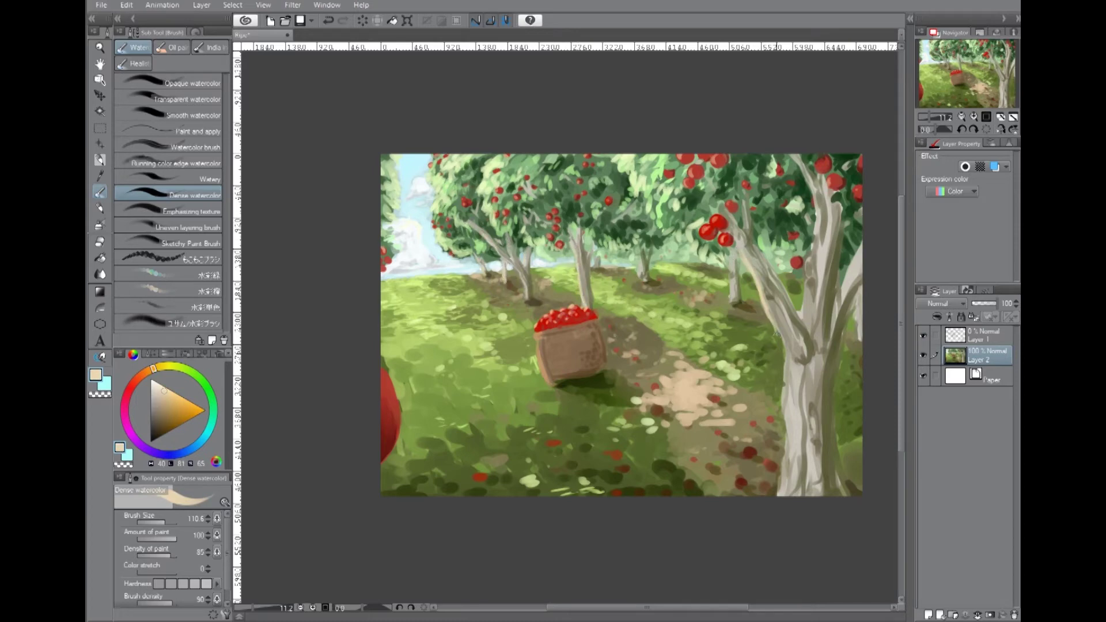
left_click_drag(782, 380, 782, 453)
Brighten the sunlit foliage and clouds with the Hard airbrush in Add (Glow) mode at size 374.3.
key("b")
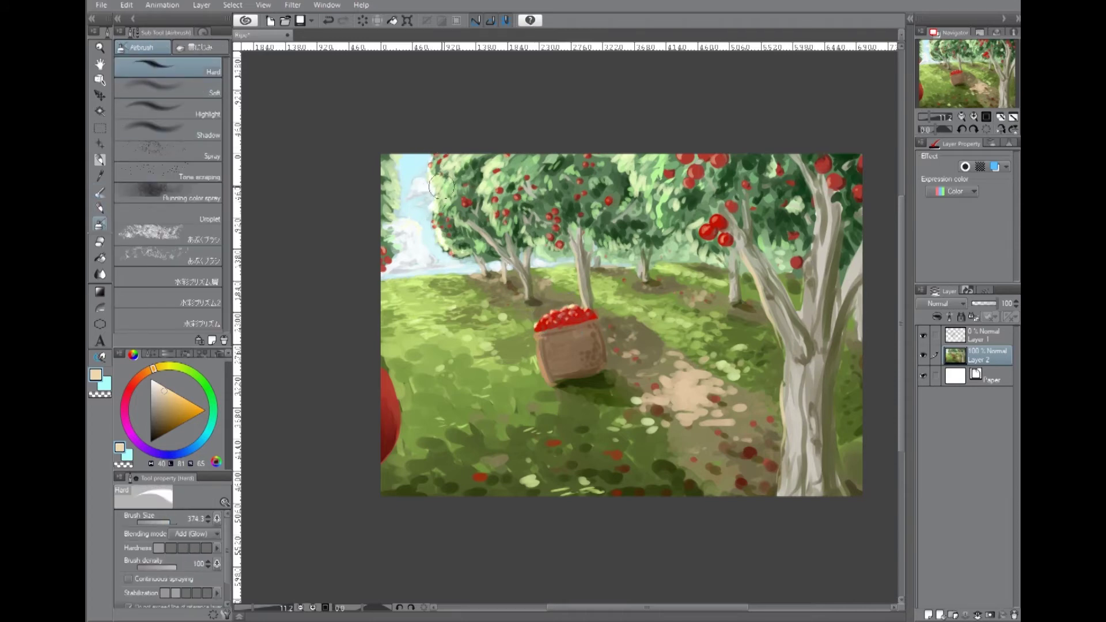
left_click_drag(629, 165, 634, 186)
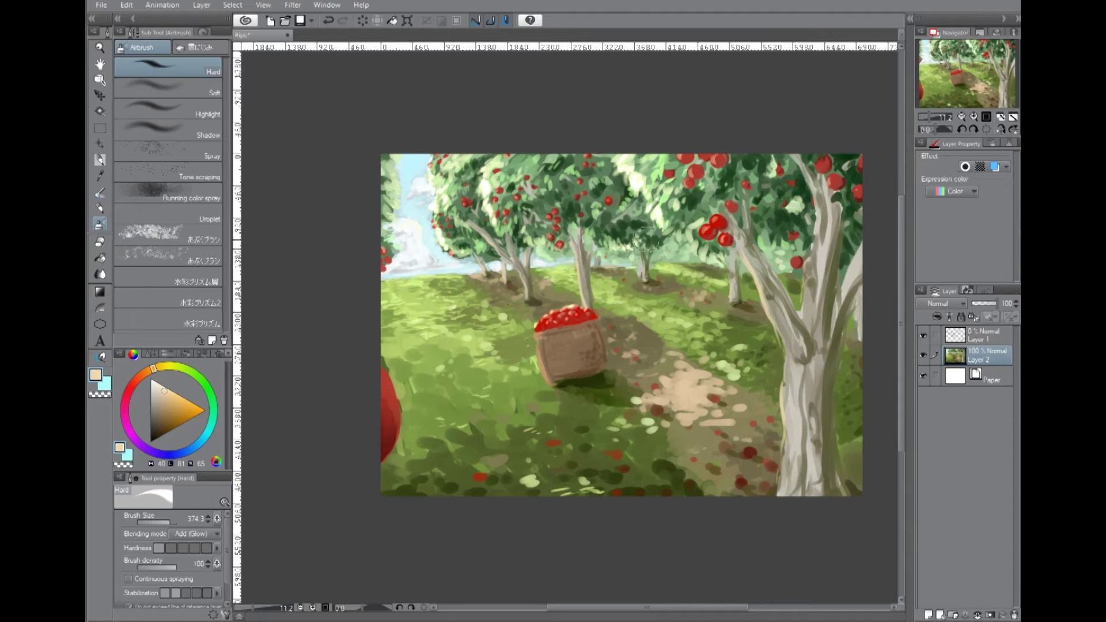
mouse_move(415, 190)
left_mouse_down()
mouse_move(398, 176)
mouse_move(395, 230)
left_mouse_up()
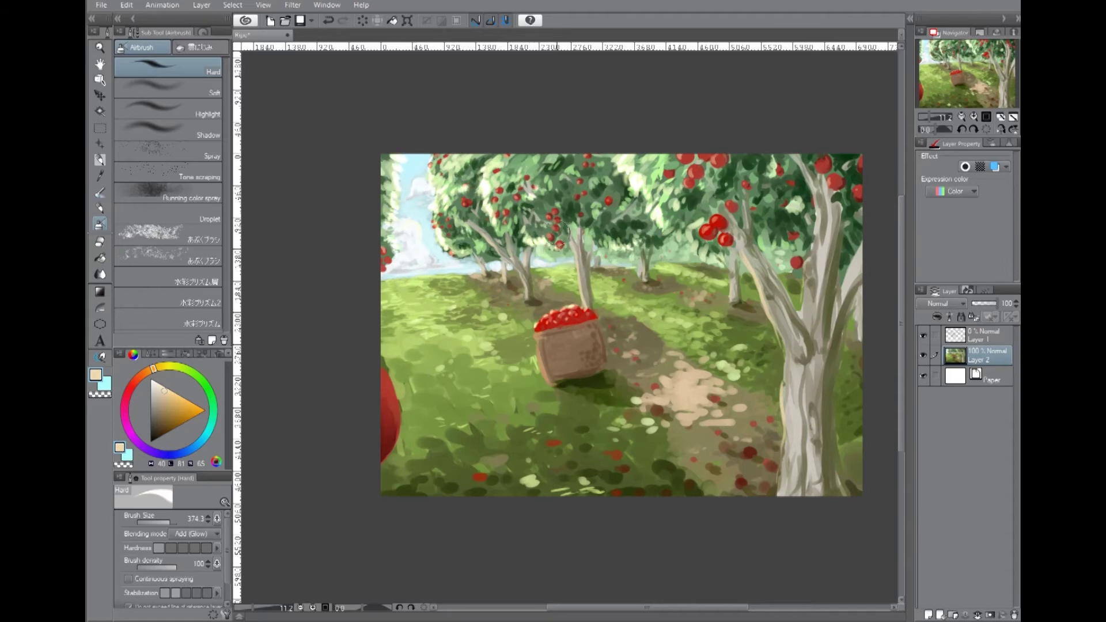
Add glowing sunlight to the pale patch on the dirt path and to the grass left of the basket.
left_click_drag(671, 385, 719, 412)
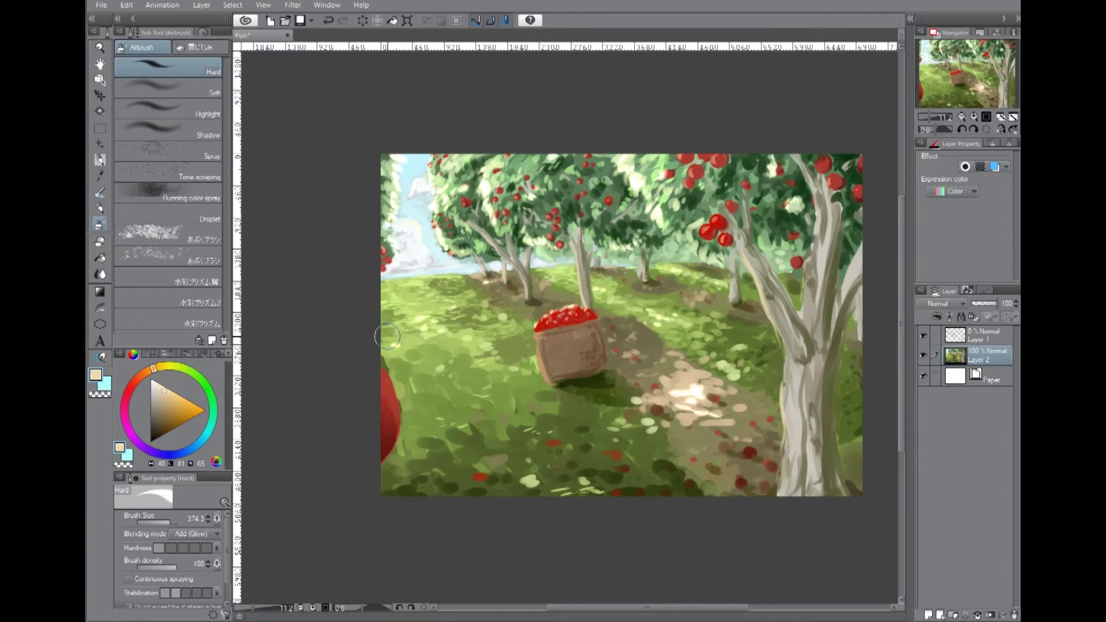
left_click_drag(490, 392, 674, 403)
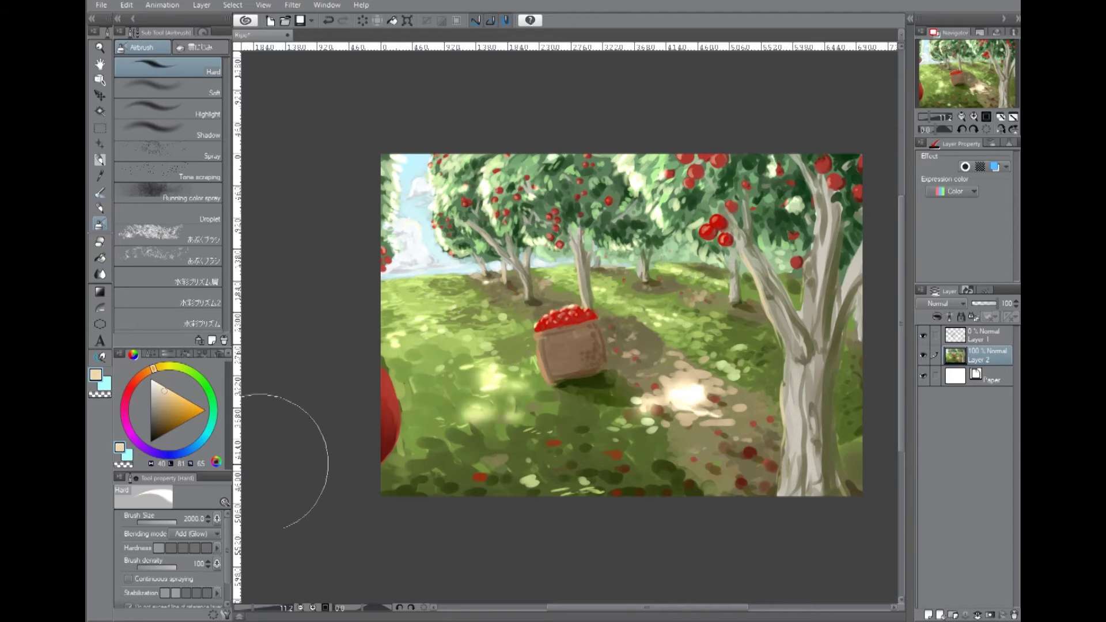
Add glowing edge highlights to the tree trunks at brush size 174.7, undoing the last stroke on the large trunk.
mouse_move(398, 276)
left_mouse_down()
mouse_move(369, 280)
mouse_move(415, 276)
left_mouse_up()
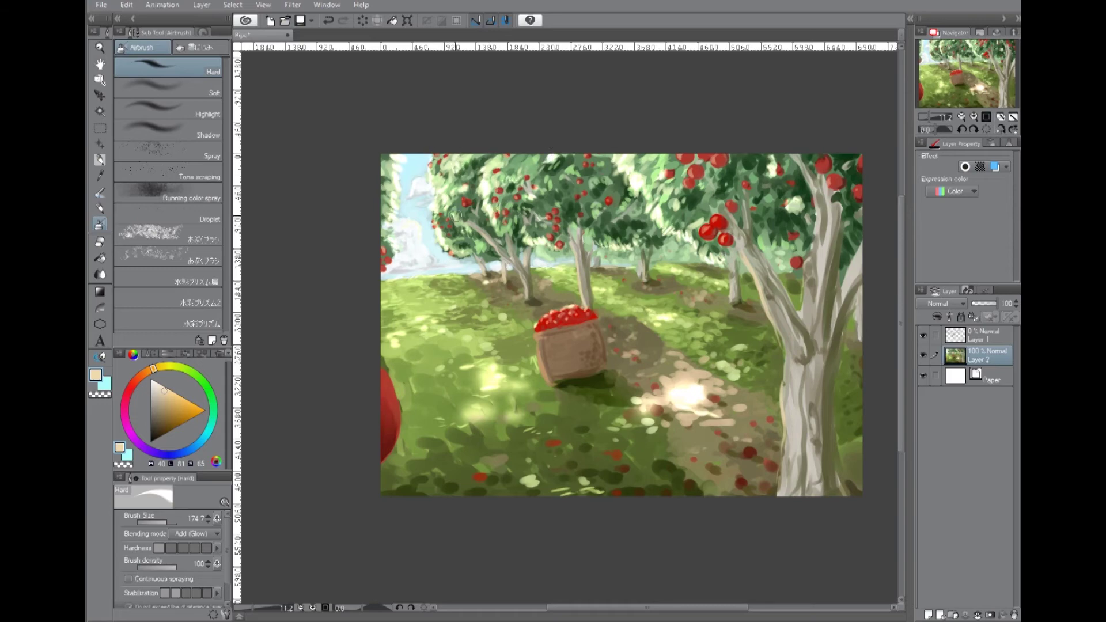
left_click_drag(477, 277, 479, 226)
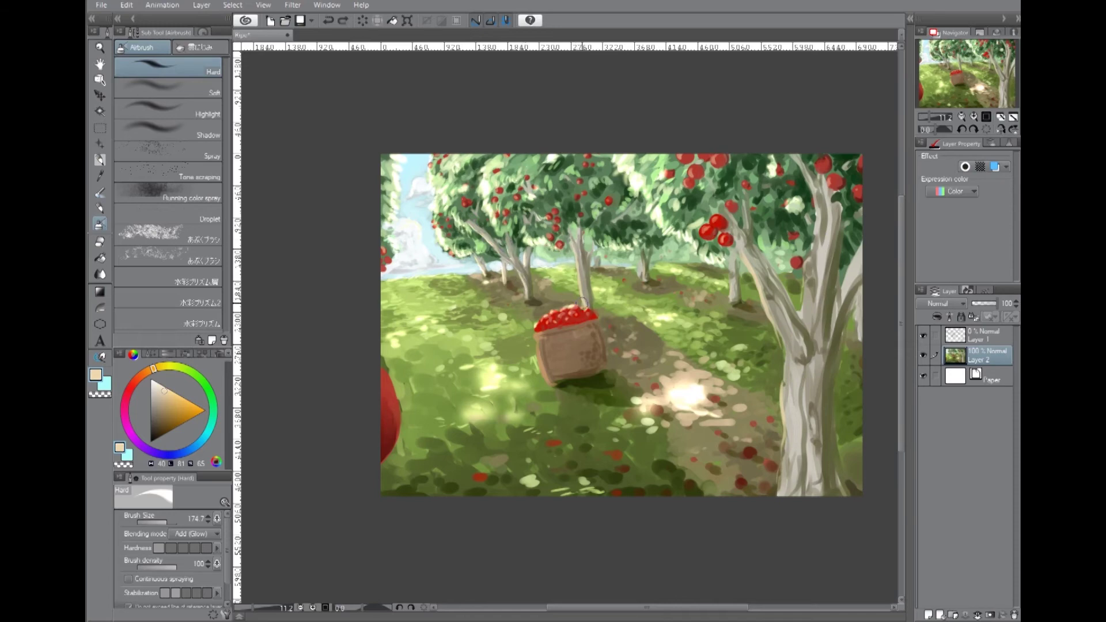
mouse_move(732, 284)
left_mouse_down()
mouse_move(768, 366)
mouse_move(774, 503)
mouse_move(787, 424)
left_mouse_up()
left_click_drag(829, 232, 812, 397)
key("ctrl+z")
Paint golden glowing light beams across the large tree's branches and from the canopy down to the path's bright patch.
left_click(164, 567)
left_click(173, 567)
left_click(570, 330, "alt")
key("bracketright")
left_click_drag(787, 203, 821, 254)
key("ctrl+z")
key("ctrl+y")
left_click_drag(629, 158, 686, 386)
Paint a thinner glowing light beam beside the main one, from the canopy down to the dirt path.
key("bracketleft")
left_click_drag(614, 155, 664, 398)
Try glowing light beams from the left tree's canopy down to the grass, undoing each one.
left_click_drag(452, 147, 490, 386)
key("ctrl+z")
left_click_drag(502, 153, 512, 421)
key("ctrl+z")
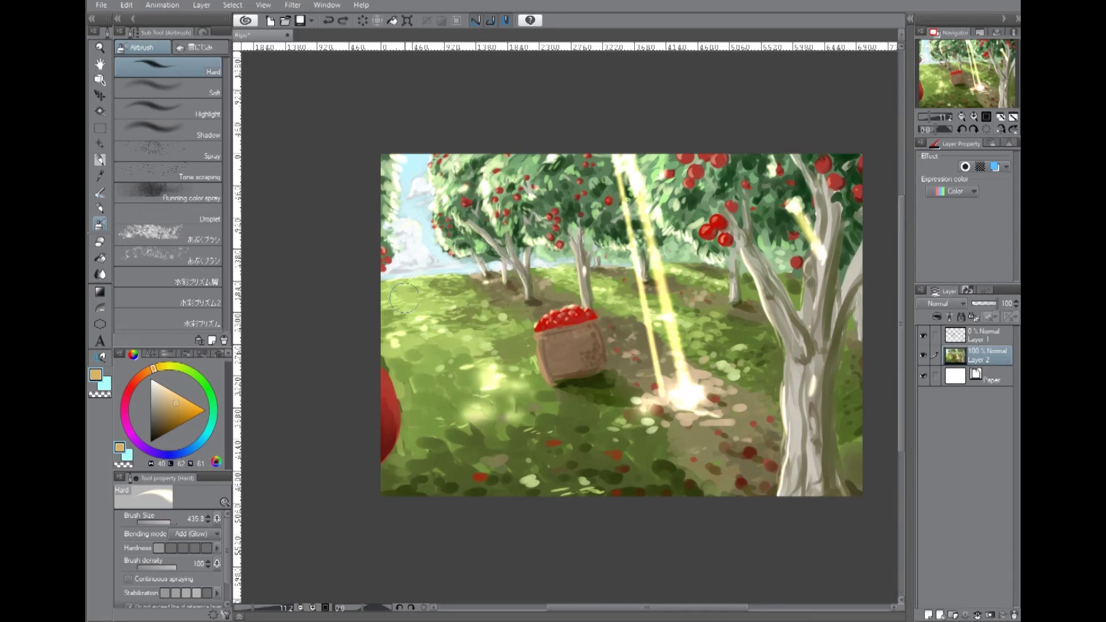
Sample the light yellow-green from the sunlit grass and switch to the Soft airbrush in Add (Glow) mode.
left_click(420, 286, "alt")
key("bracketright")
key("bracketright")
key("bracketright")
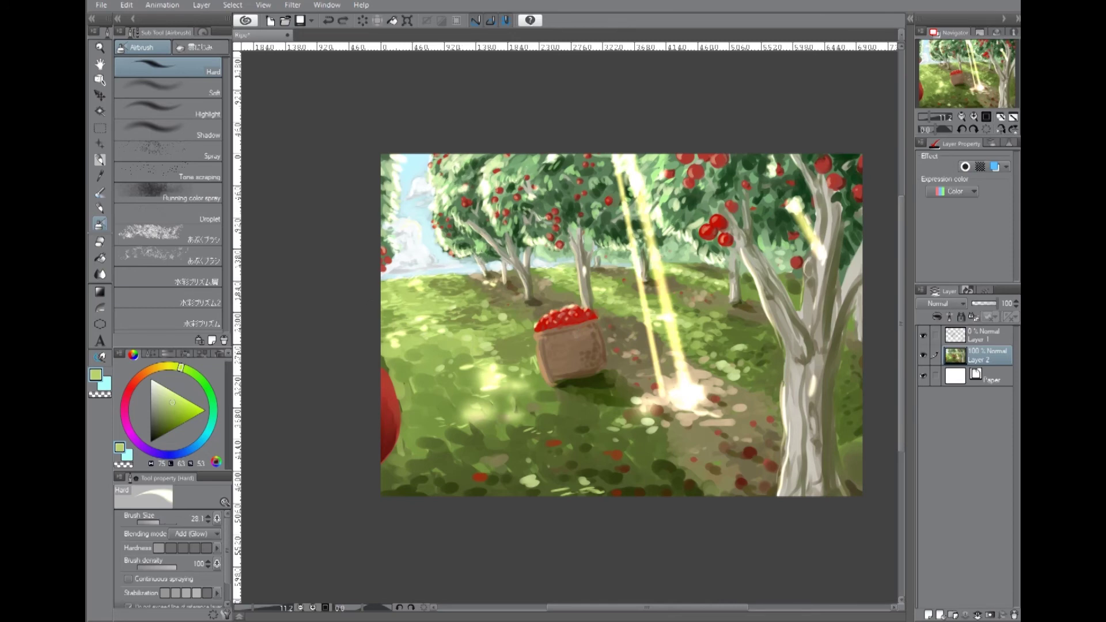
key("period")
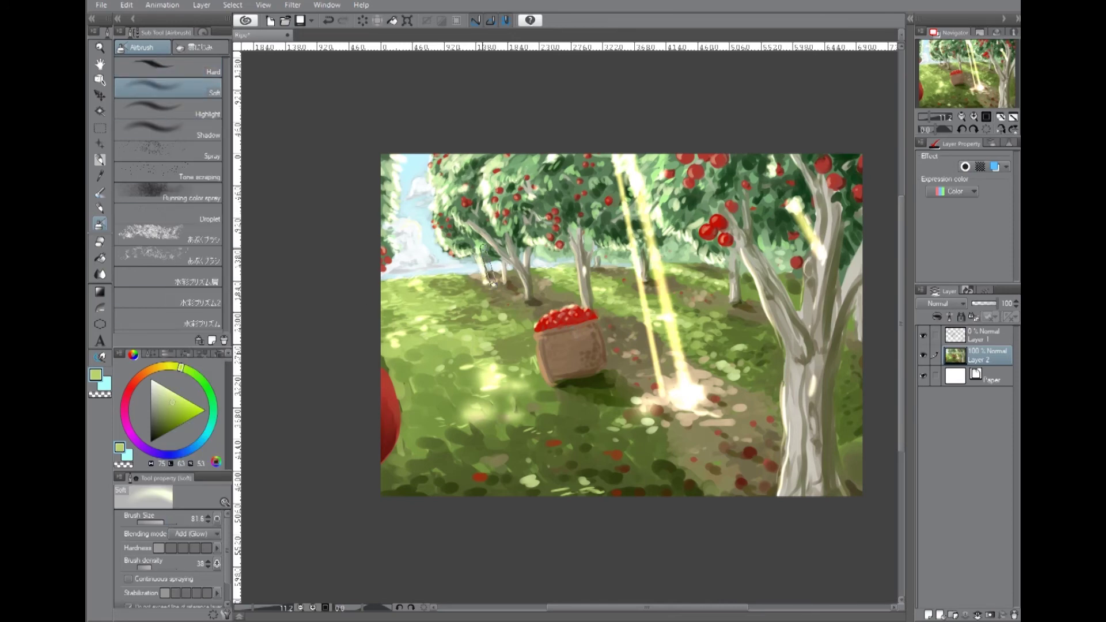
Try soft green glowing beams beside the path's main beams, plus wider ones at density 15 from the left tree's canopy to the grass.
left_click_drag(667, 398, 625, 173)
left_click_drag(695, 385, 639, 156)
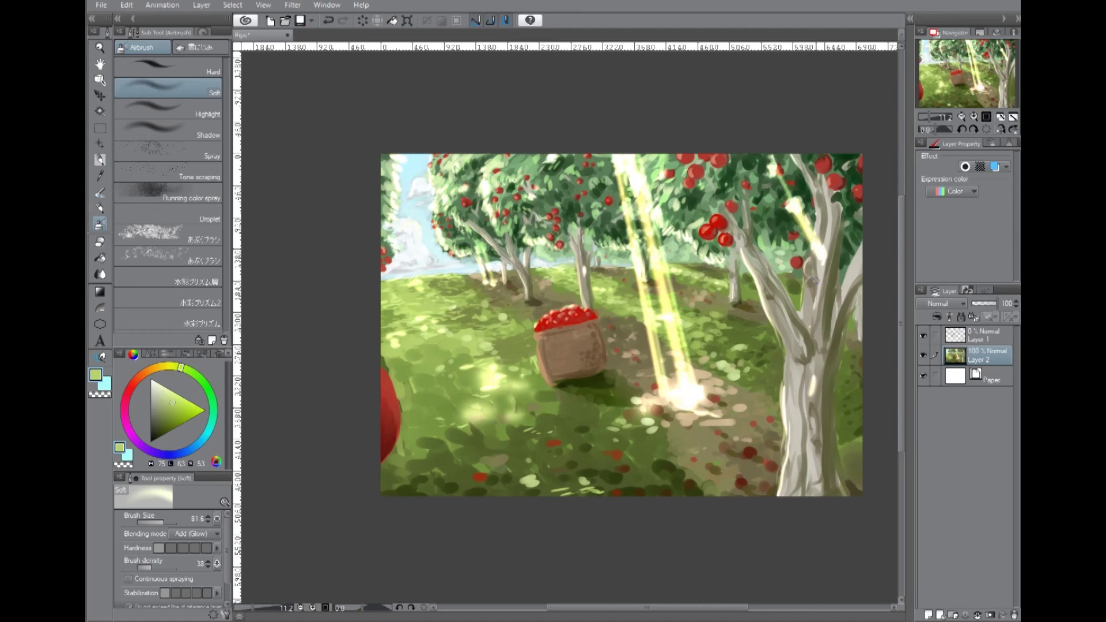
left_click_drag(642, 406, 604, 157)
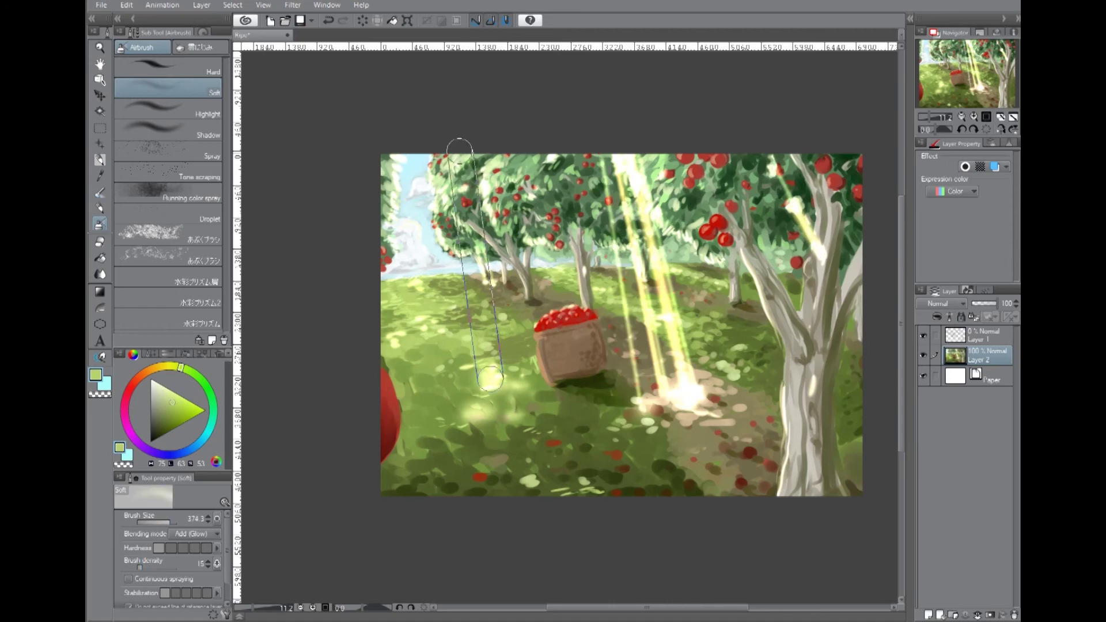
left_click_drag(495, 391, 456, 135)
left_click_drag(484, 421, 418, 161)
left_click_drag(519, 421, 458, 124)
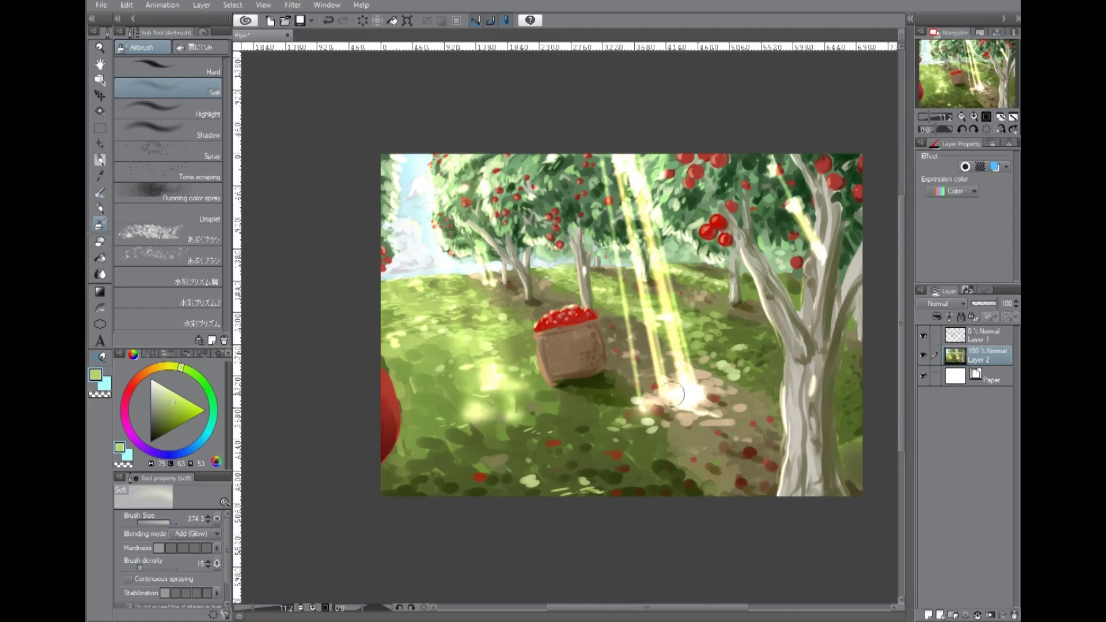
Step back and forth through the stroke history, removing the light beams that run from the canopy down to the path.
key("ctrl+z")
key("ctrl+z")
key("ctrl+z")
key("ctrl+z")
key("ctrl+z")
key("ctrl+z")
key("ctrl+y")
key("ctrl+y")
key("ctrl+y")
key("ctrl+y")
key("ctrl+y")
key("ctrl+y")
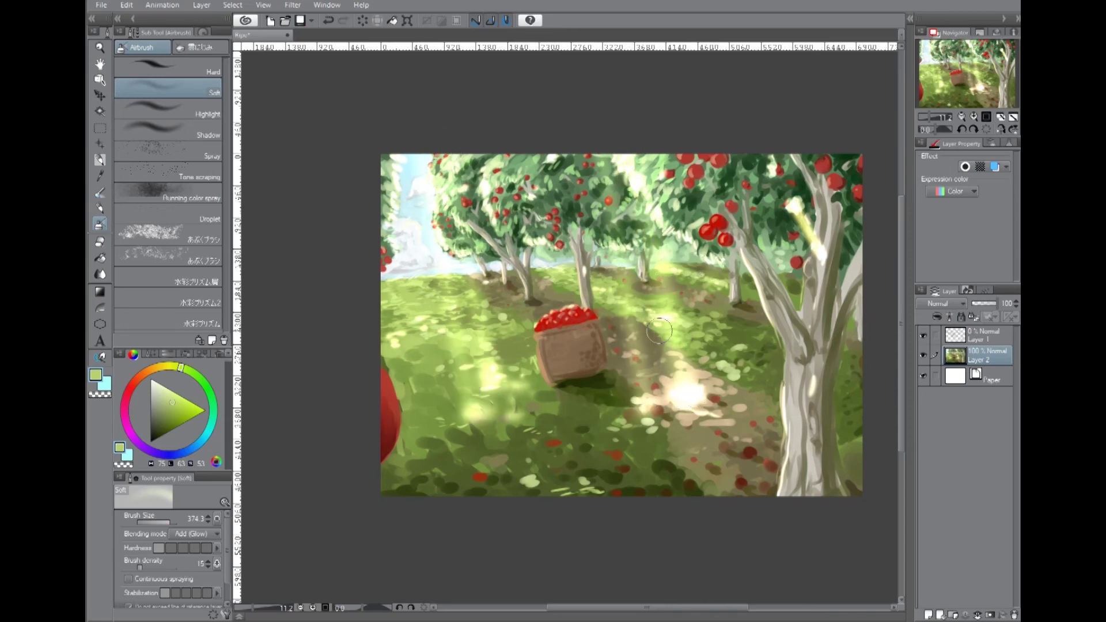
Paint thin, faint yellow-green light beams with the Soft airbrush at density 15, slanting from the tree canopies across the grass, path and basket.
left_click_drag(390, 342, 399, 305)
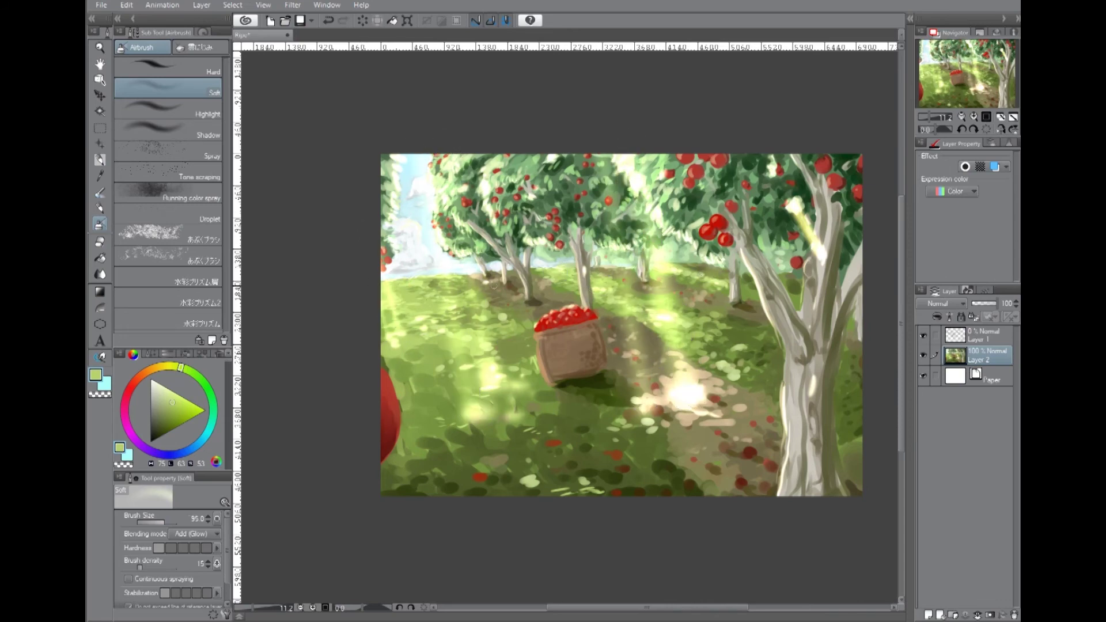
left_click_drag(479, 162, 510, 412)
left_click_drag(663, 181, 712, 418)
left_click_drag(744, 170, 814, 390)
left_click_drag(586, 226, 587, 271)
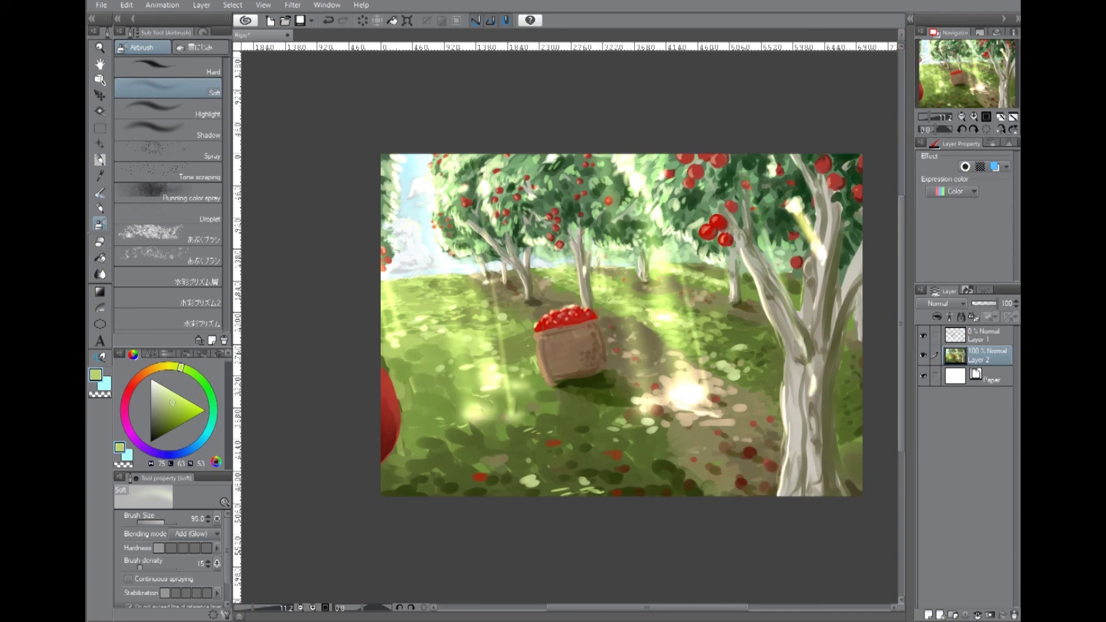
left_click_drag(533, 487, 470, 111)
left_click_drag(577, 504, 572, 190)
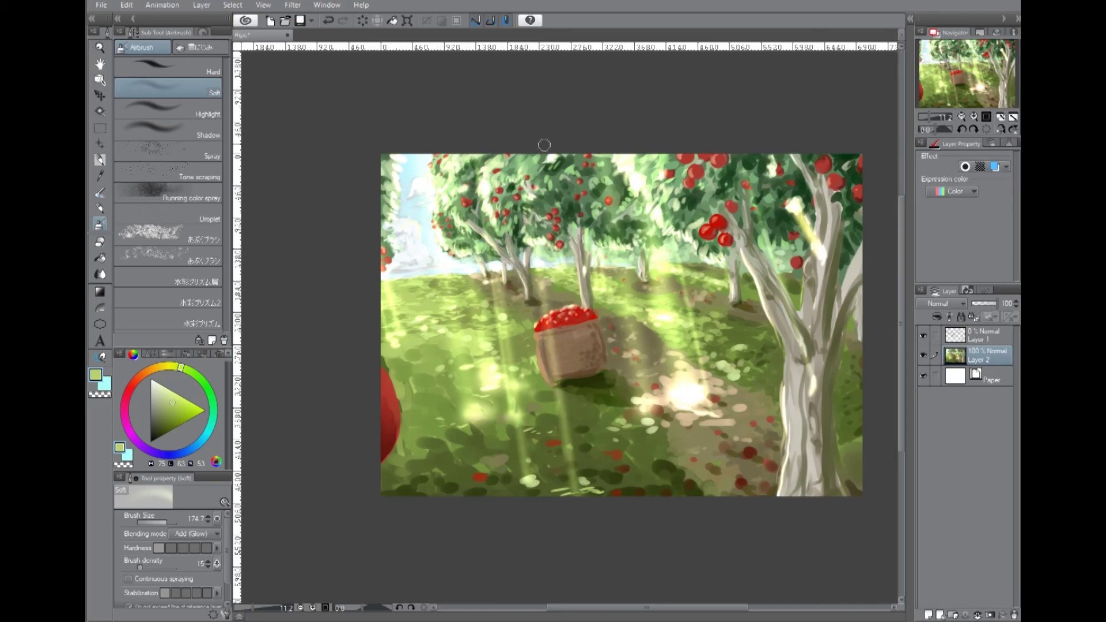